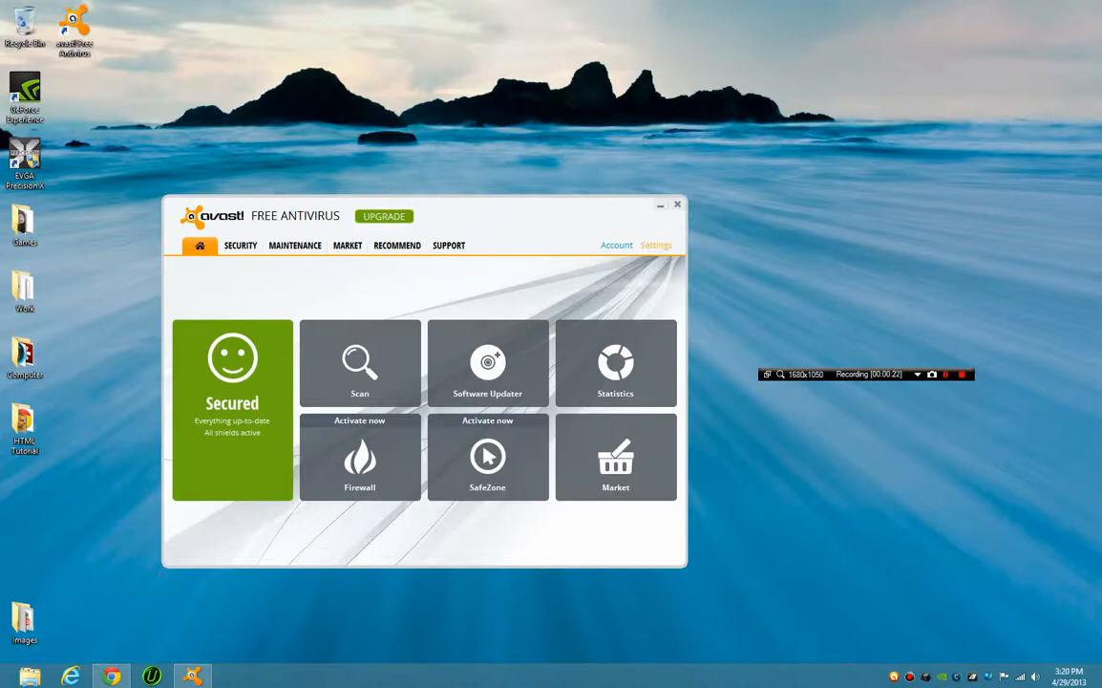
Step: Open the program settings and review the Password, SiteCorrect, Silent/Gaming Mode and Status Bar pages
click(656, 245)
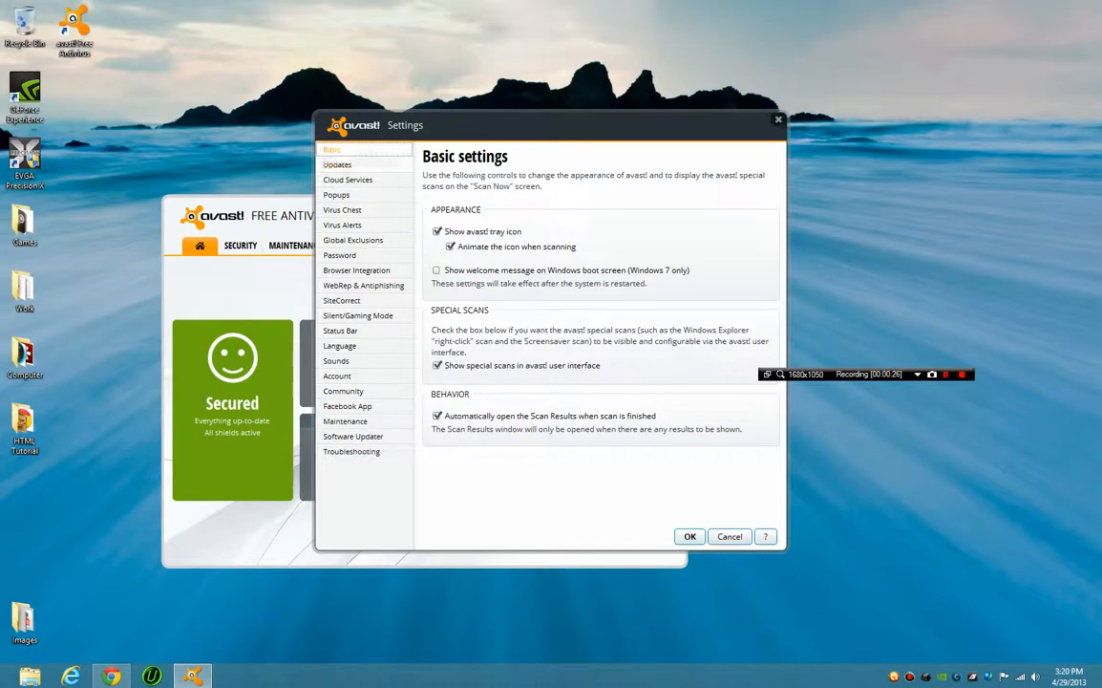
drag(534, 124, 511, 122)
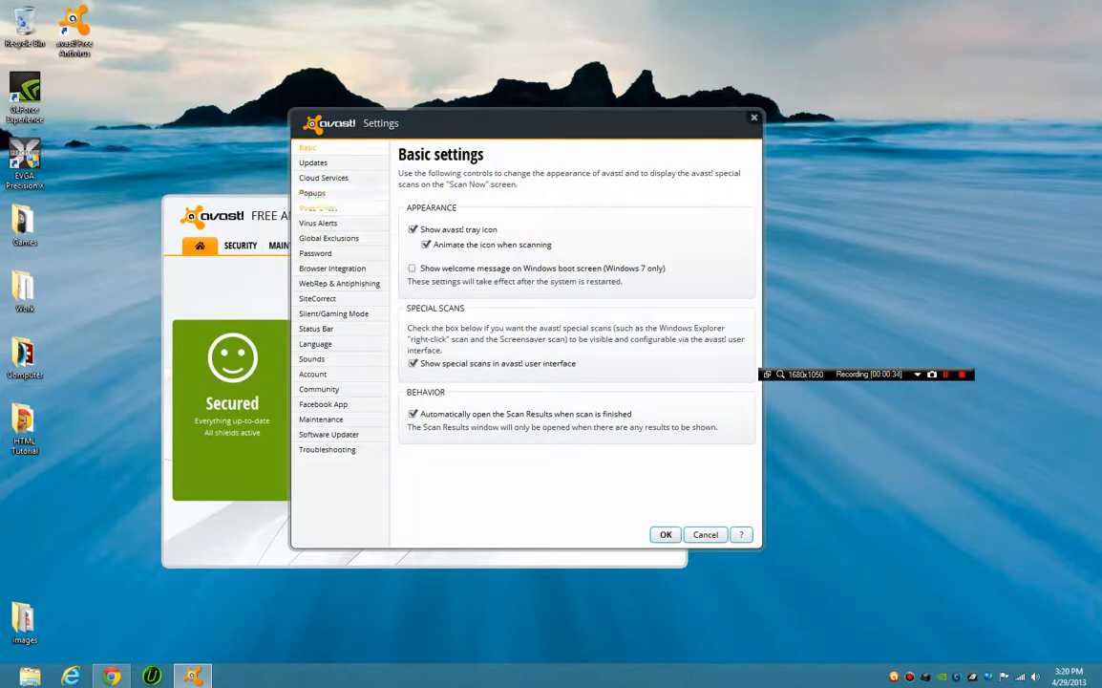
click(316, 253)
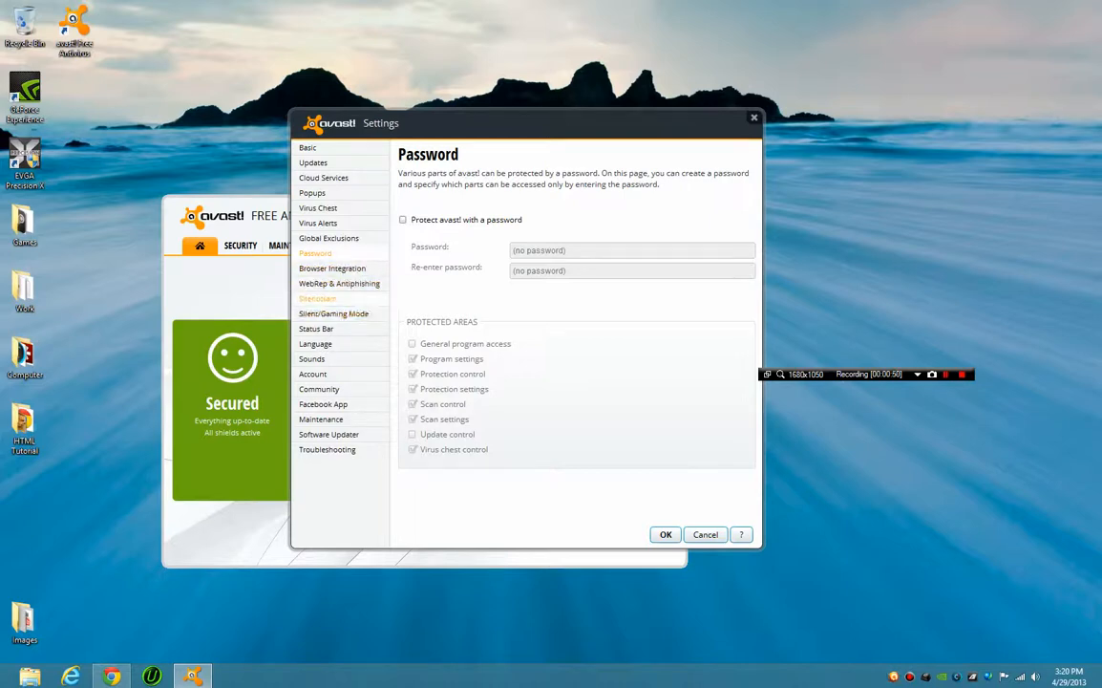
click(317, 298)
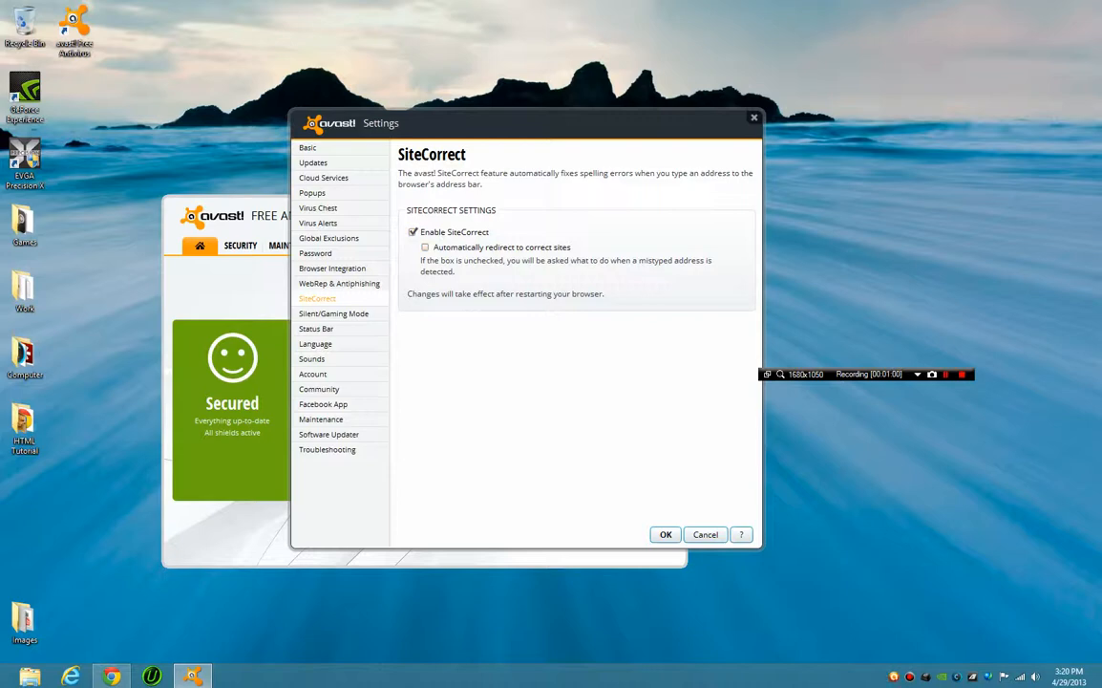
click(333, 313)
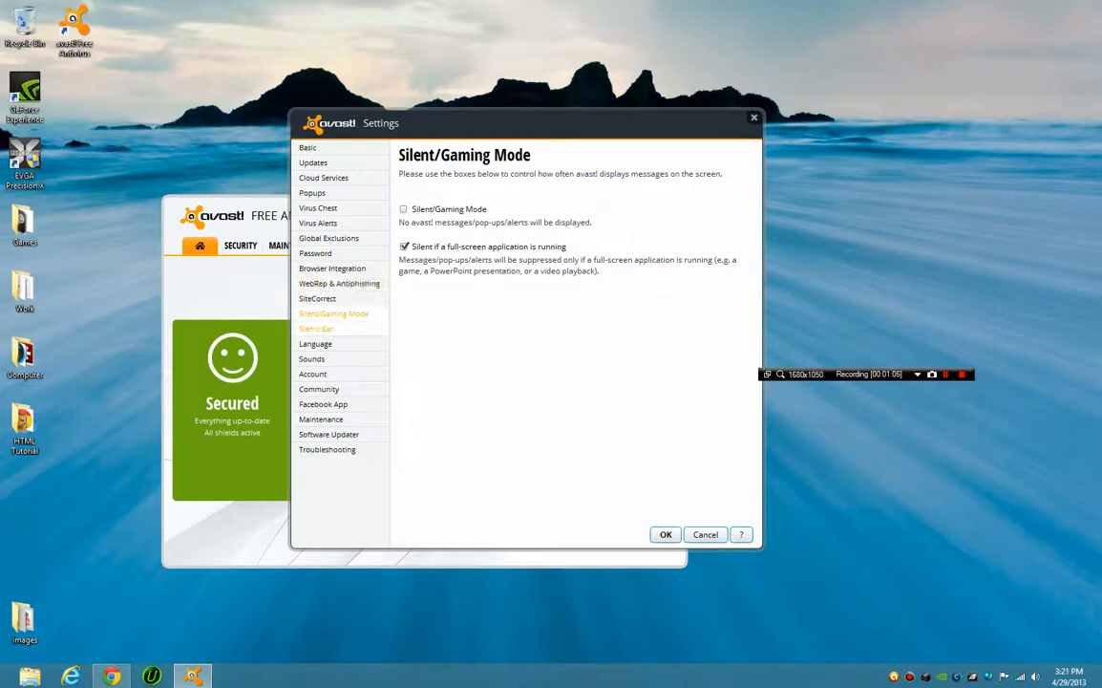
click(316, 329)
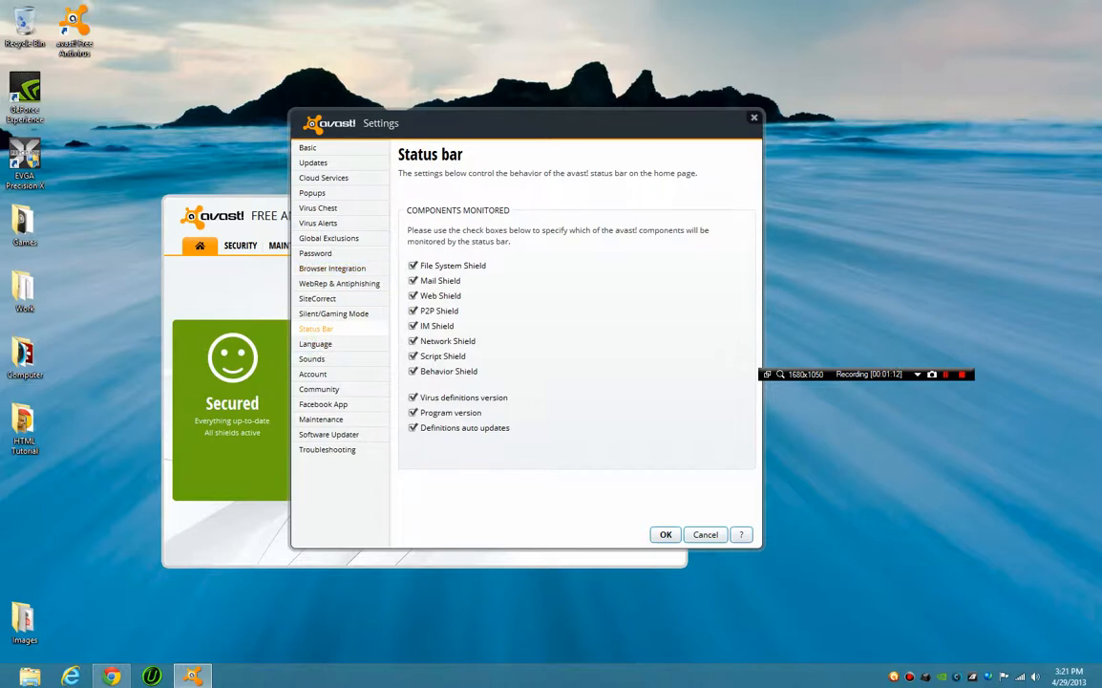
drag(526, 122, 754, 98)
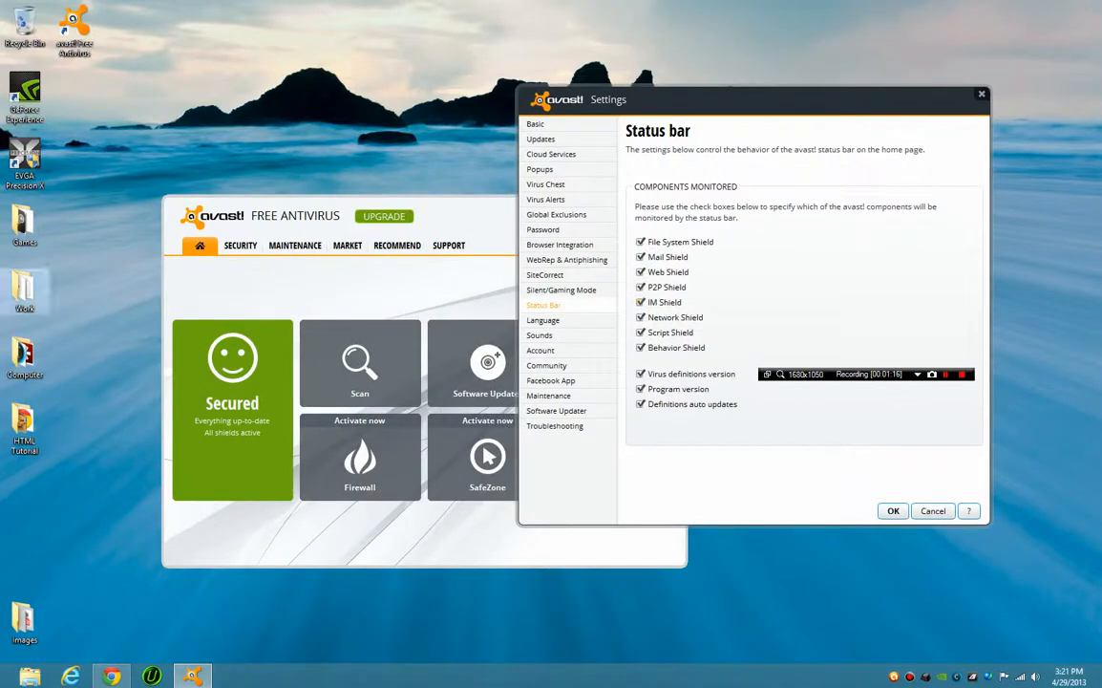
drag(728, 87, 467, 103)
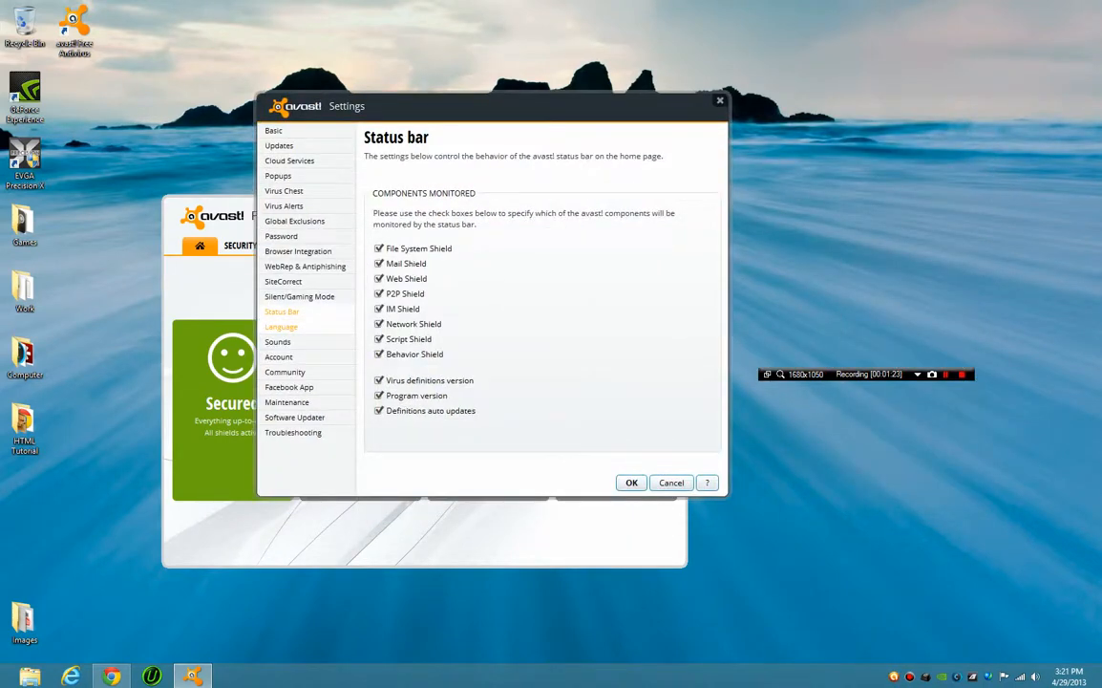
Step: Review the Language, Sounds and Account pages of the program settings, including the account's update frequency
click(282, 326)
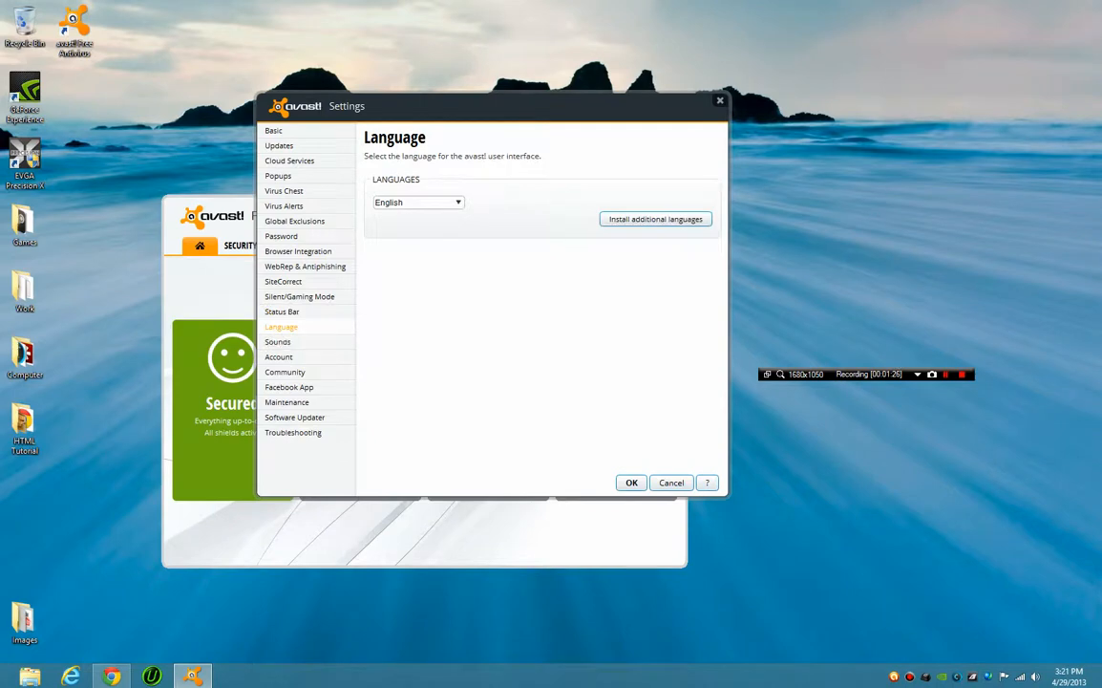
click(278, 342)
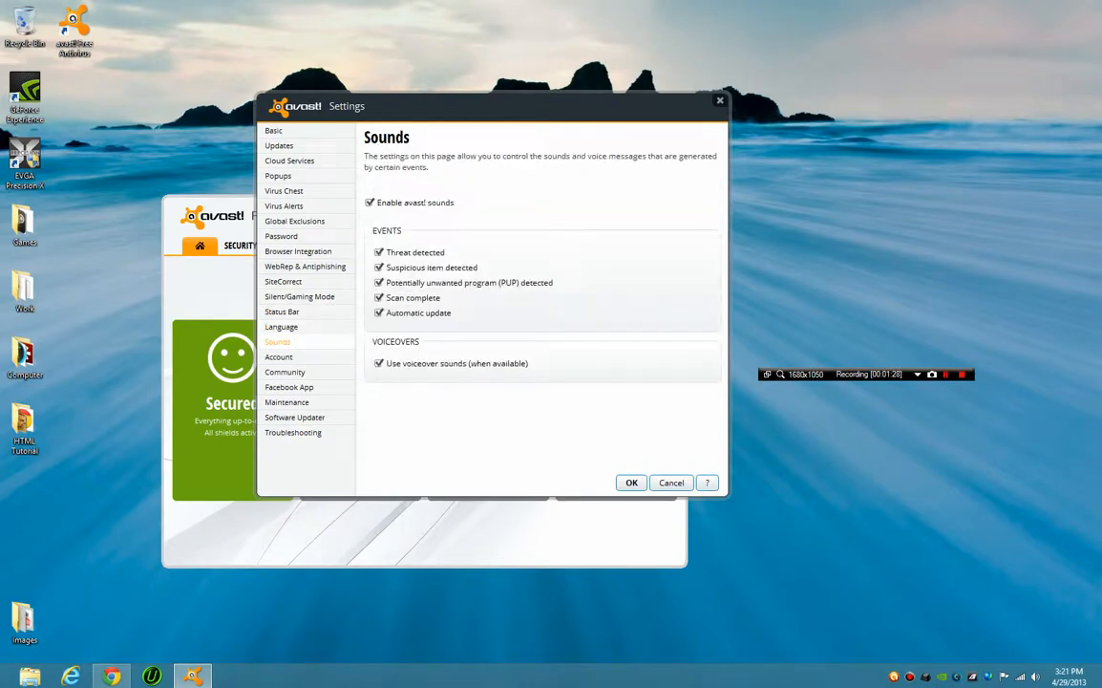
click(278, 357)
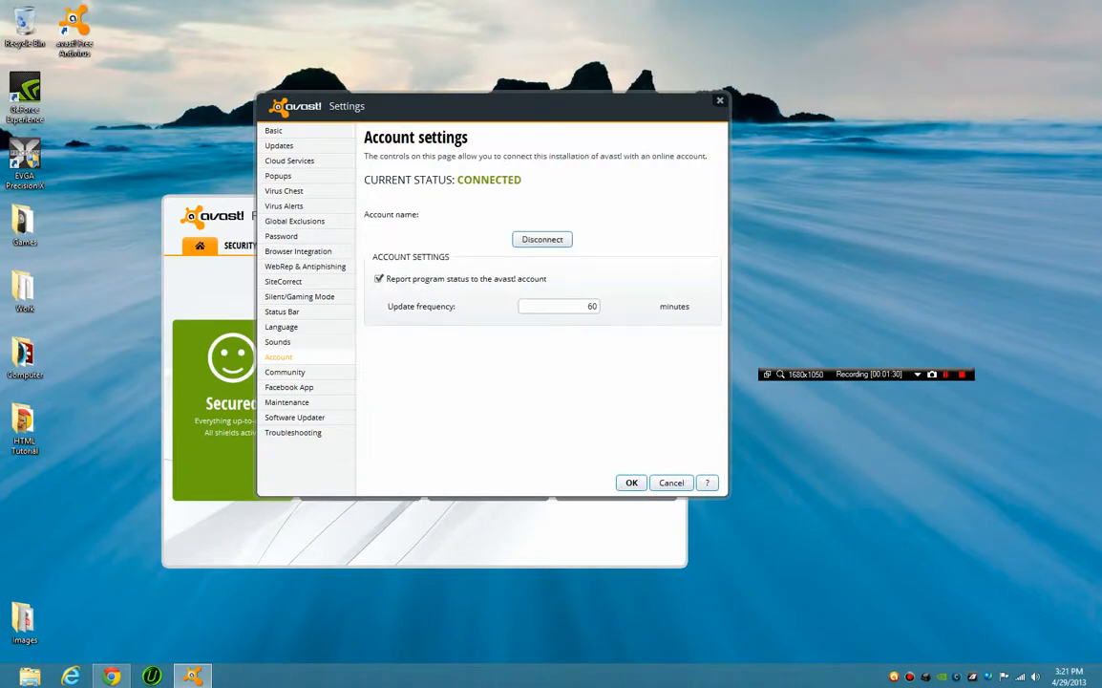
double_click(590, 305)
click(583, 307)
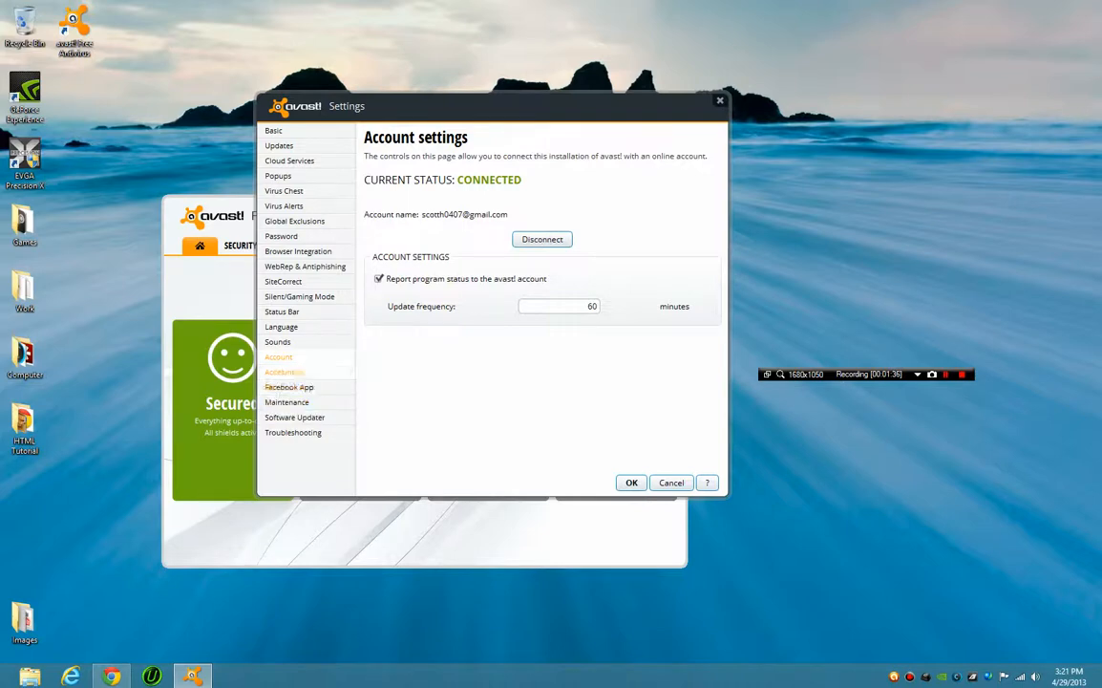
Step: Review the Facebook App, Community, Maintenance, Software Updater and Troubleshooting pages, and close the program settings with OK
click(289, 387)
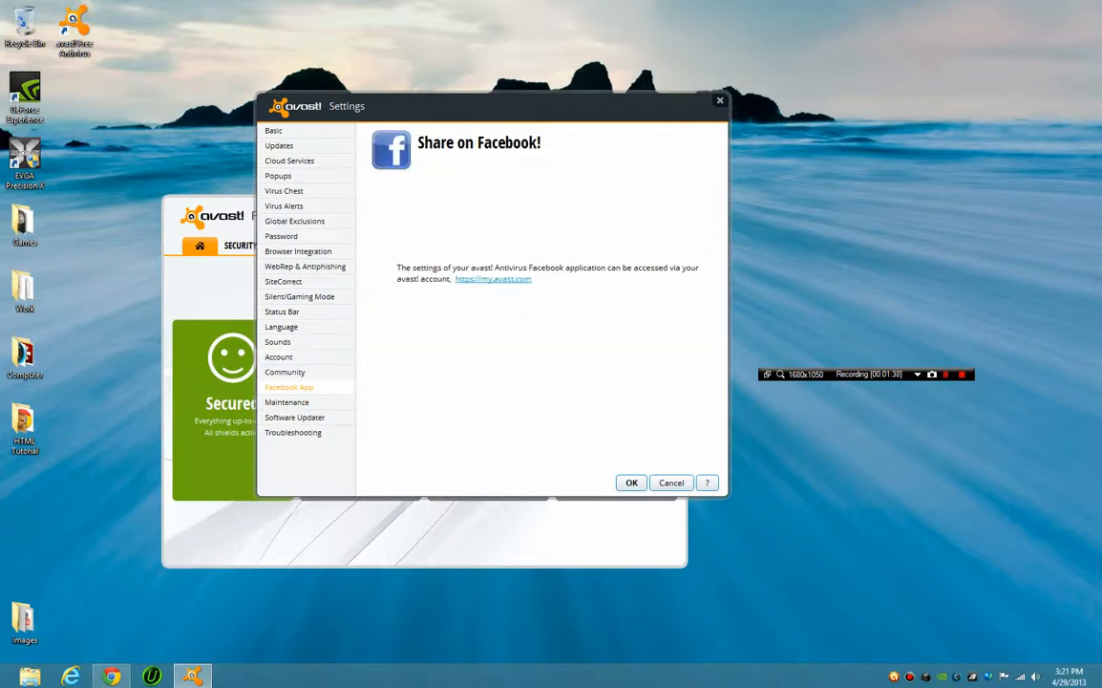
click(285, 372)
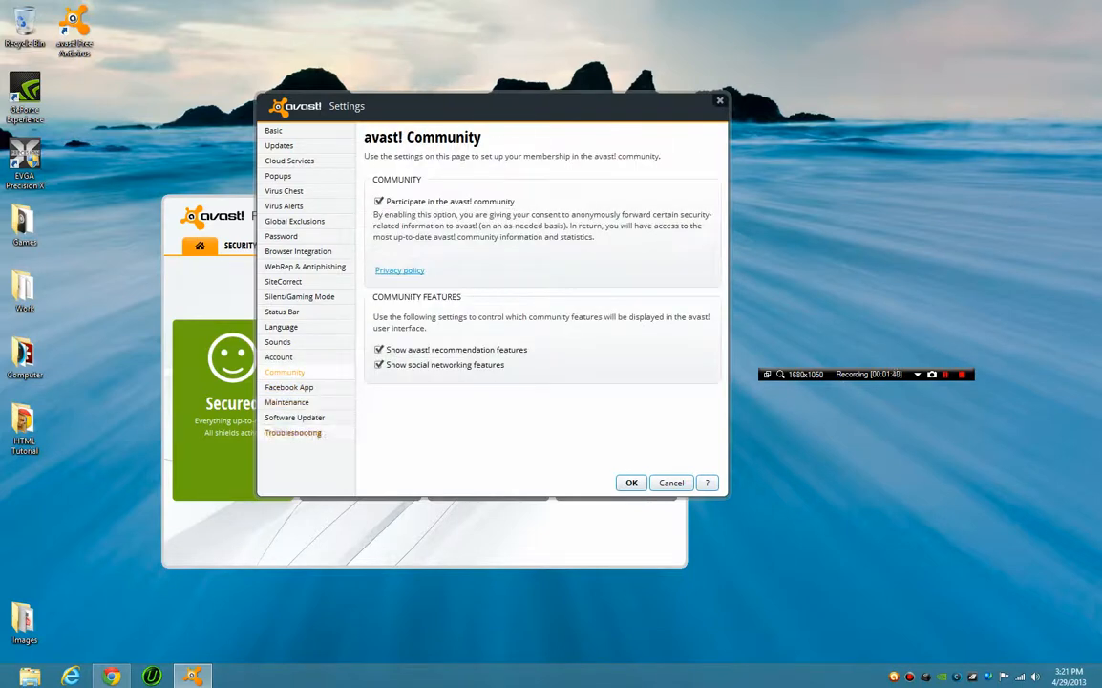
click(289, 403)
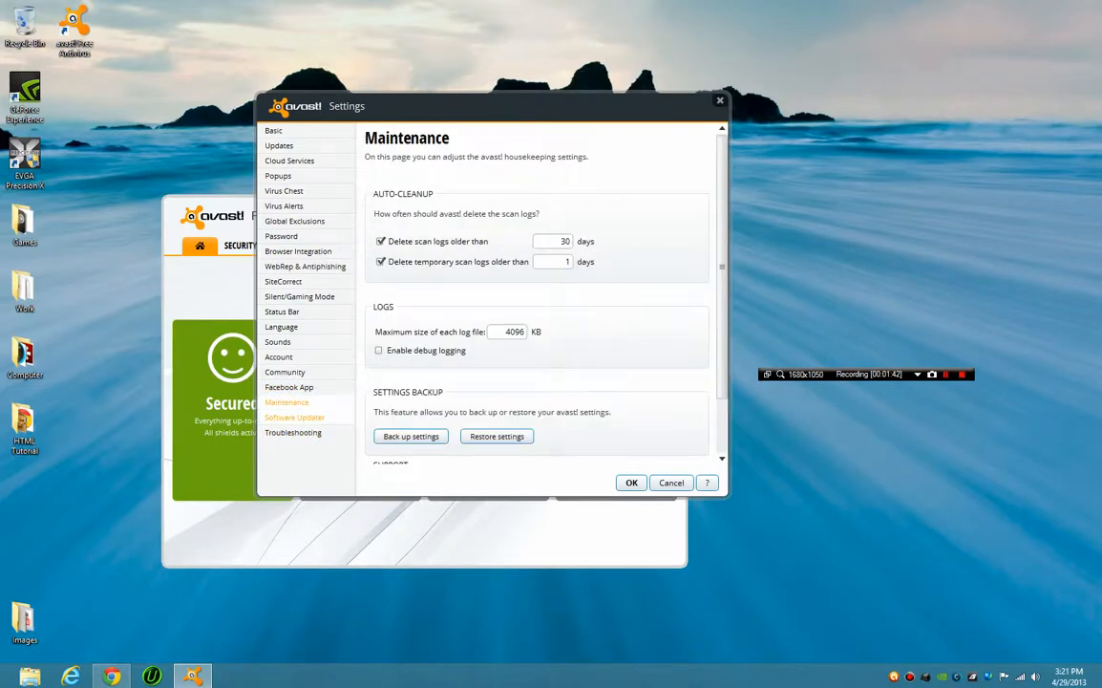
click(294, 417)
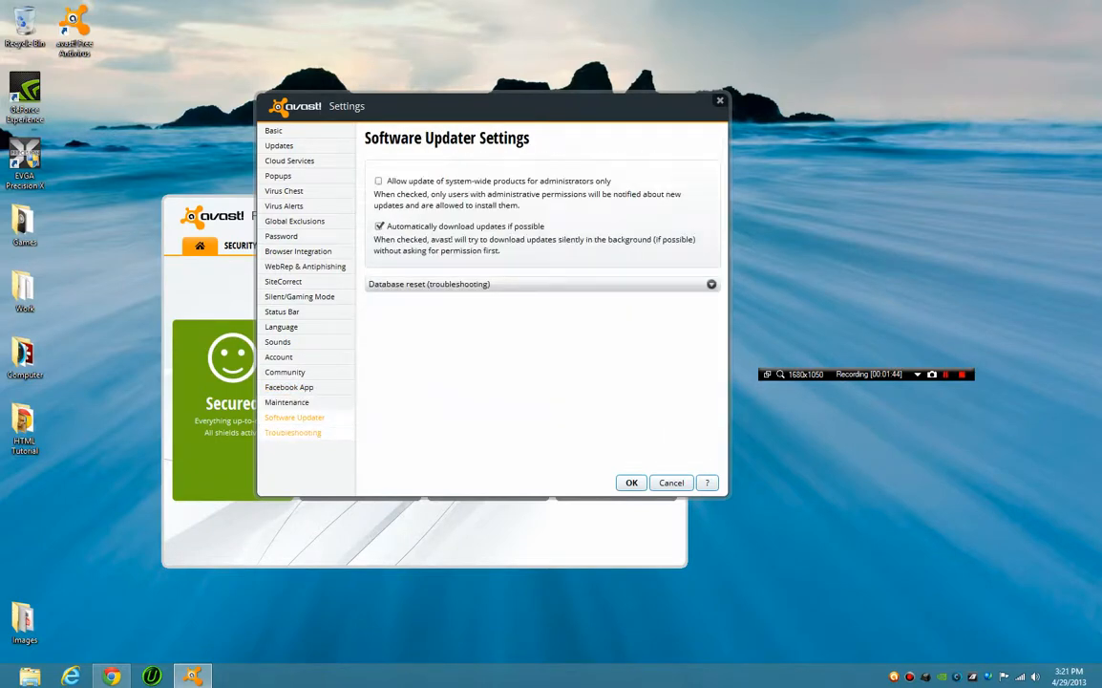
click(293, 433)
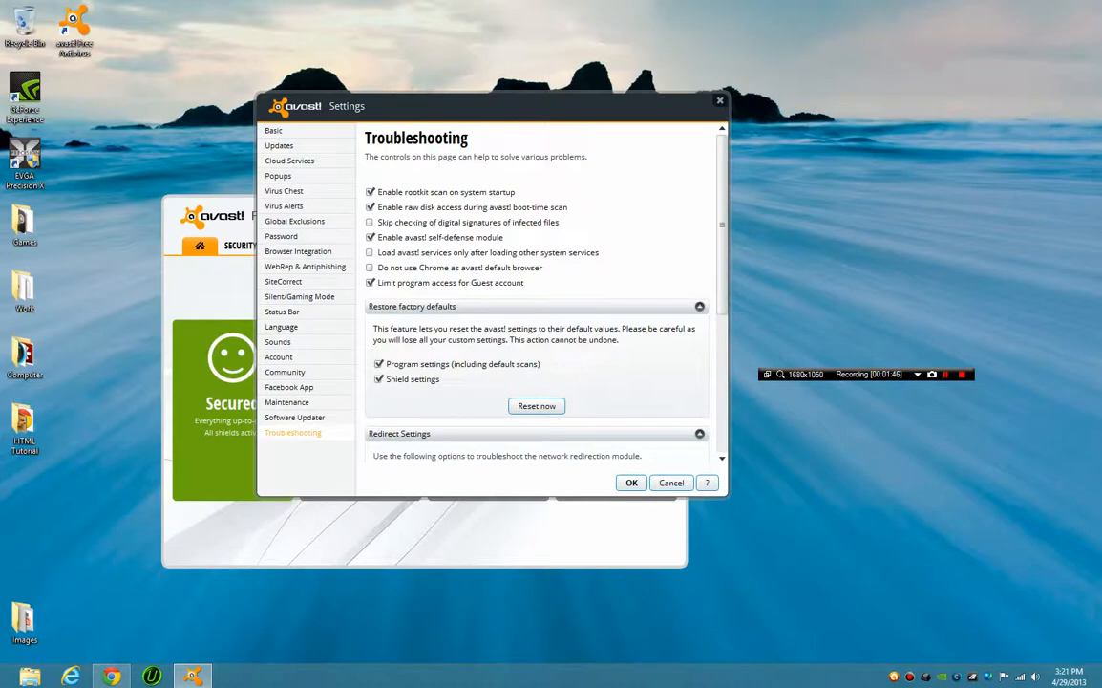
scroll(539, 286, down, 1)
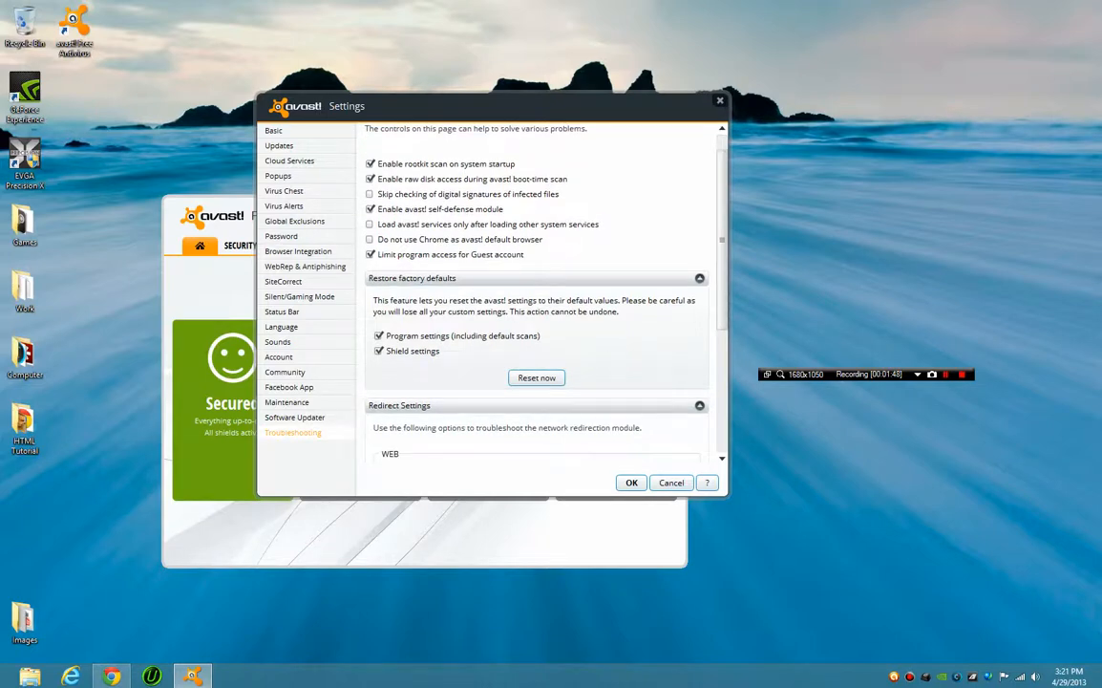
click(631, 482)
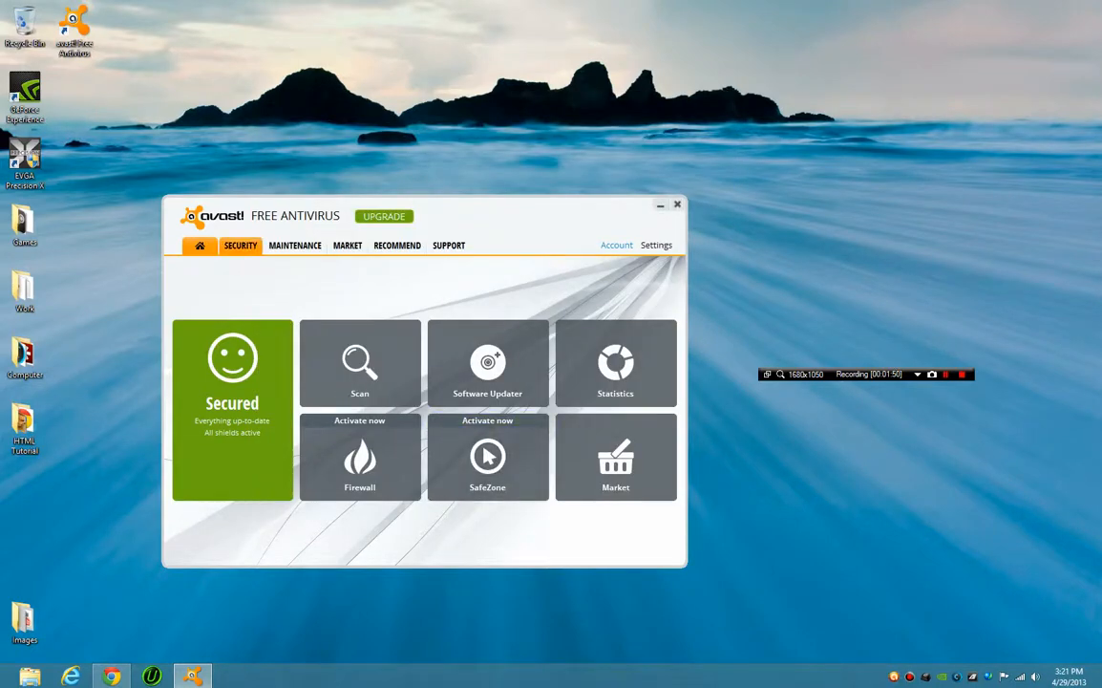
Step: Open the settings of the File System Shield from the antivirus security section
click(241, 245)
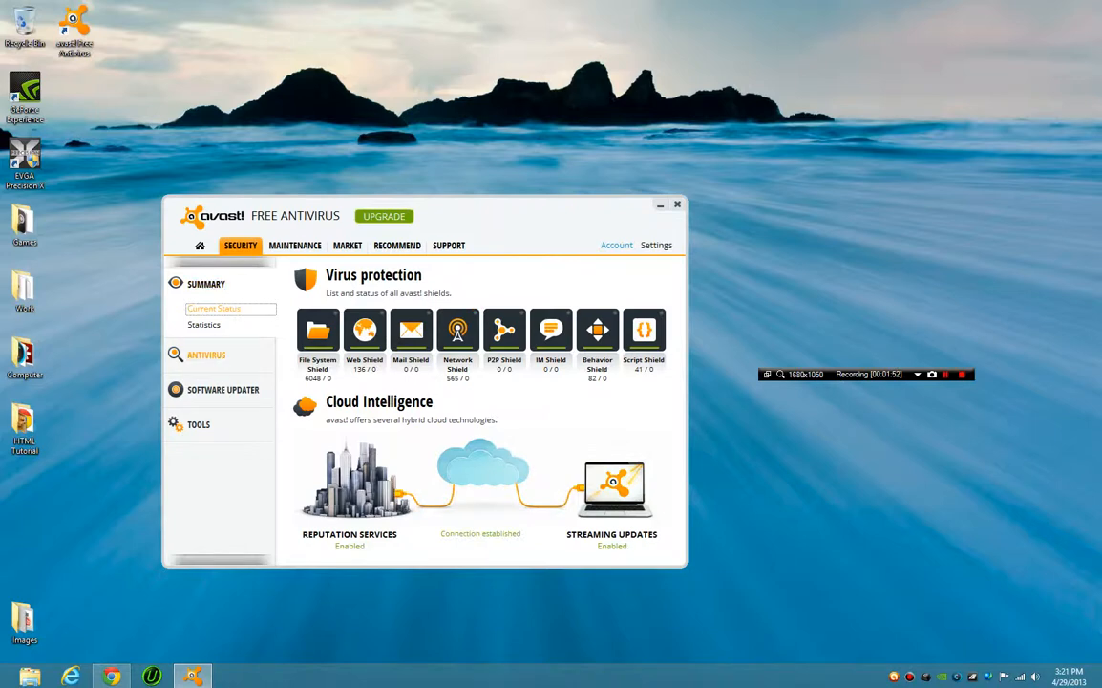
click(207, 354)
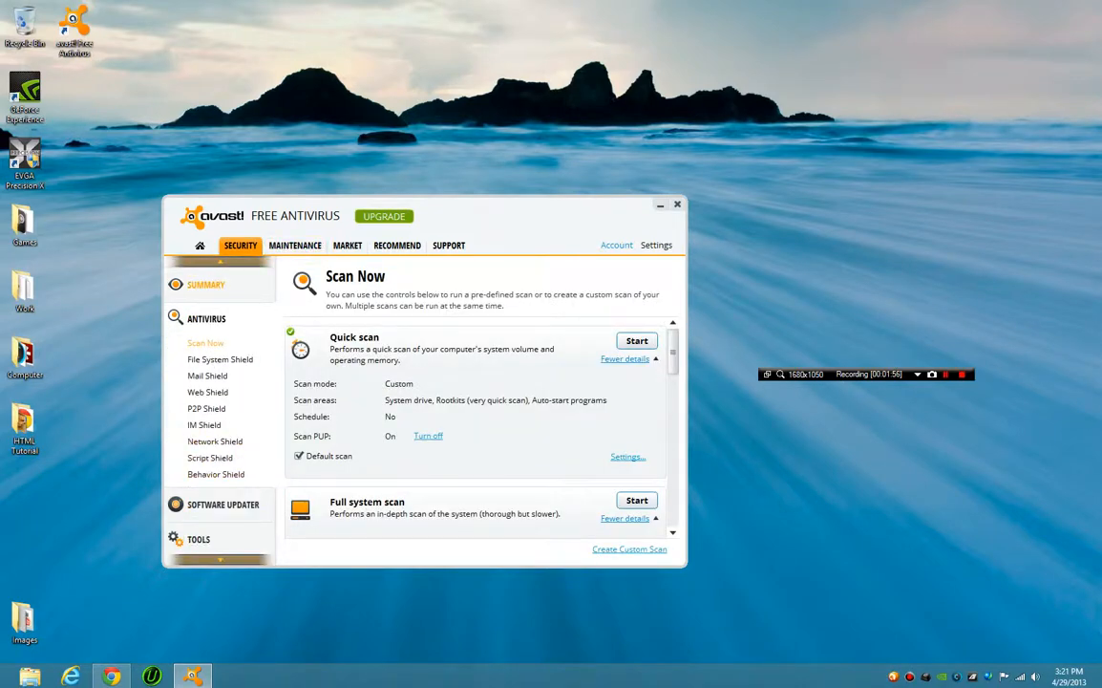
click(206, 284)
click(206, 355)
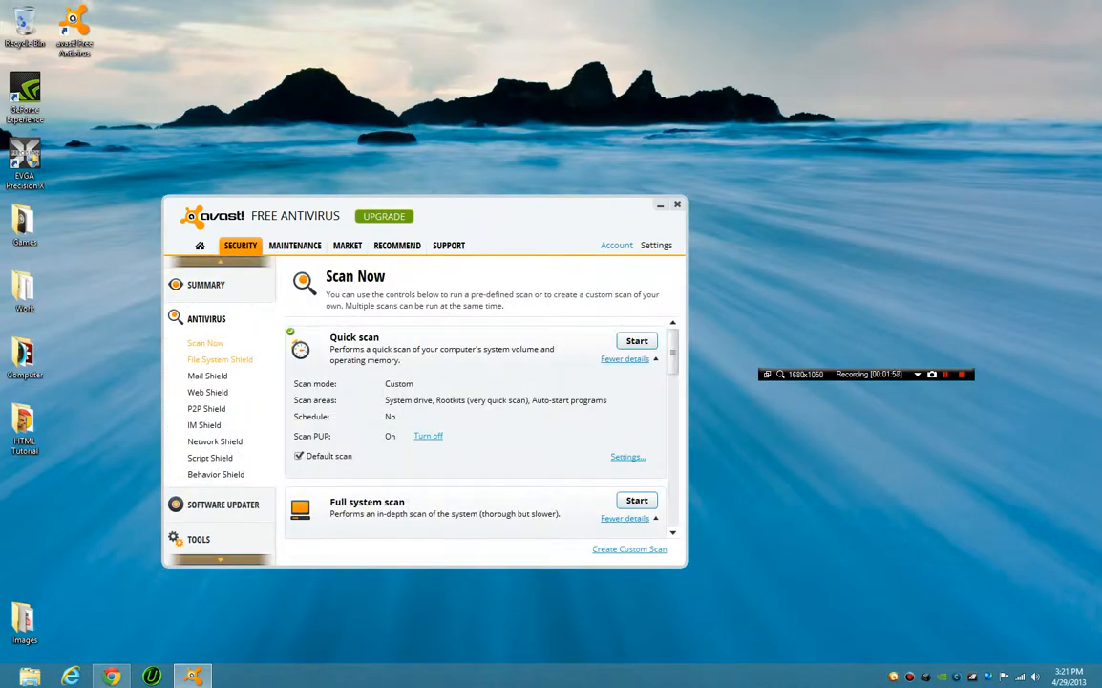
click(220, 359)
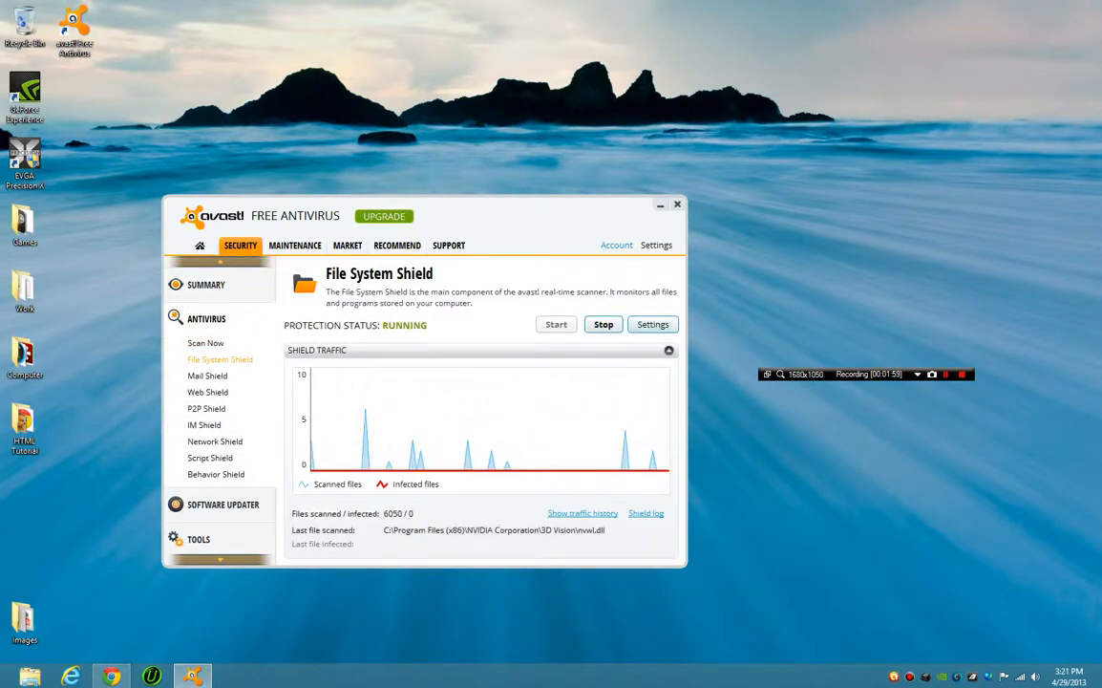
click(653, 325)
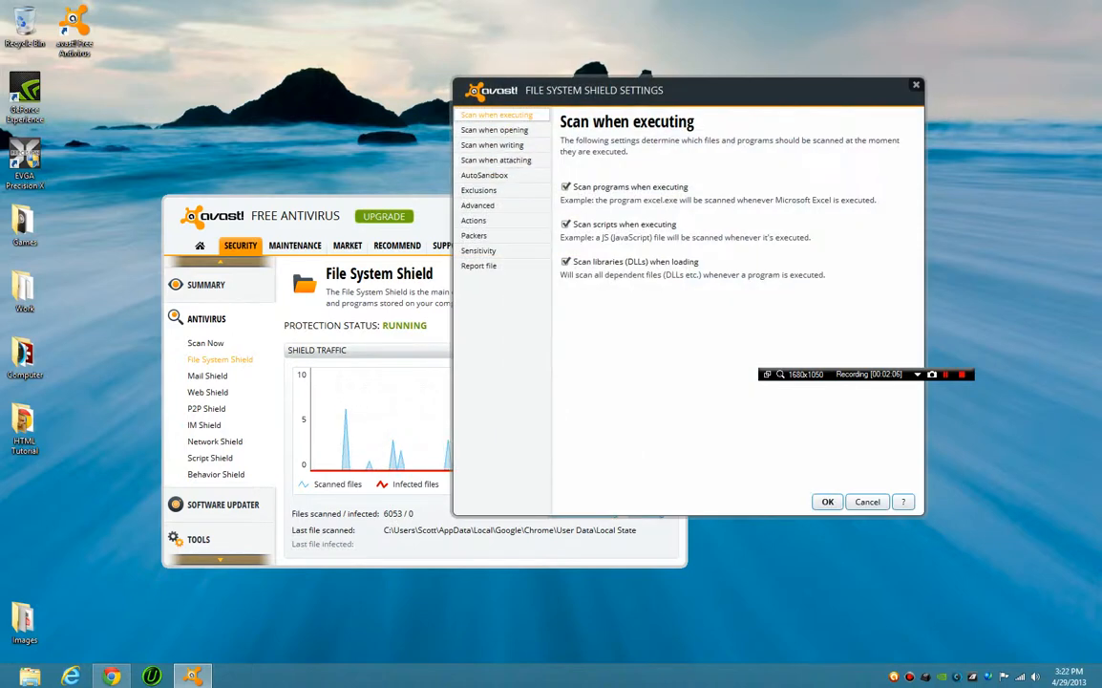
Step: Review the File System Shield's scan options for opening, writing and attaching, and its AutoSandbox modes
click(495, 129)
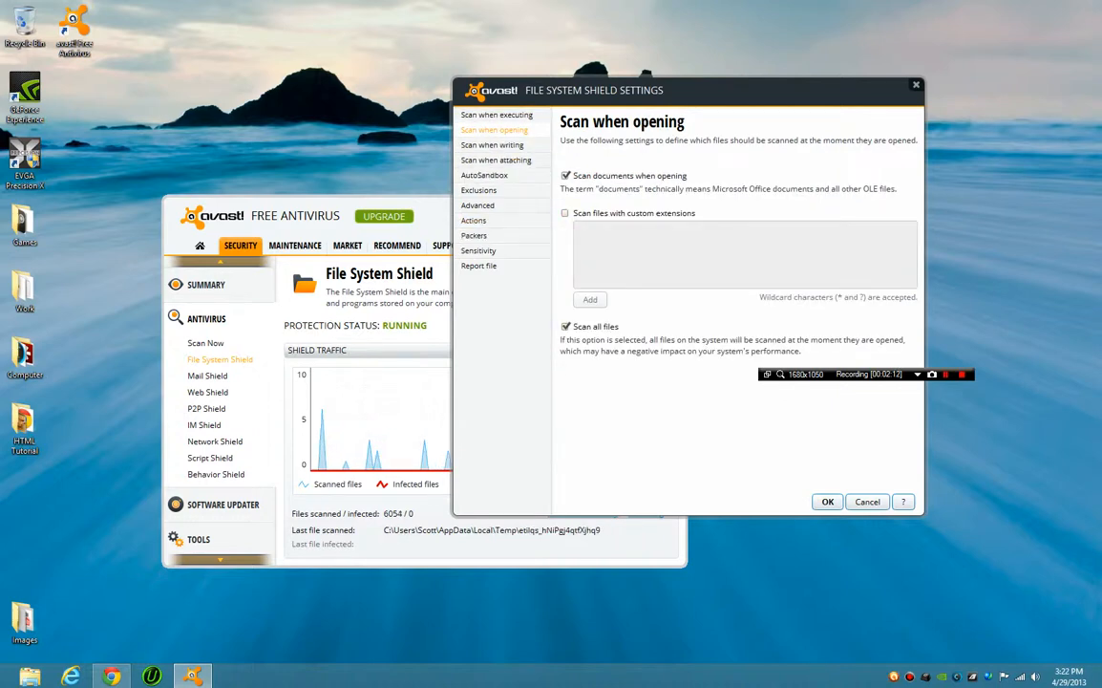
drag(611, 90, 393, 75)
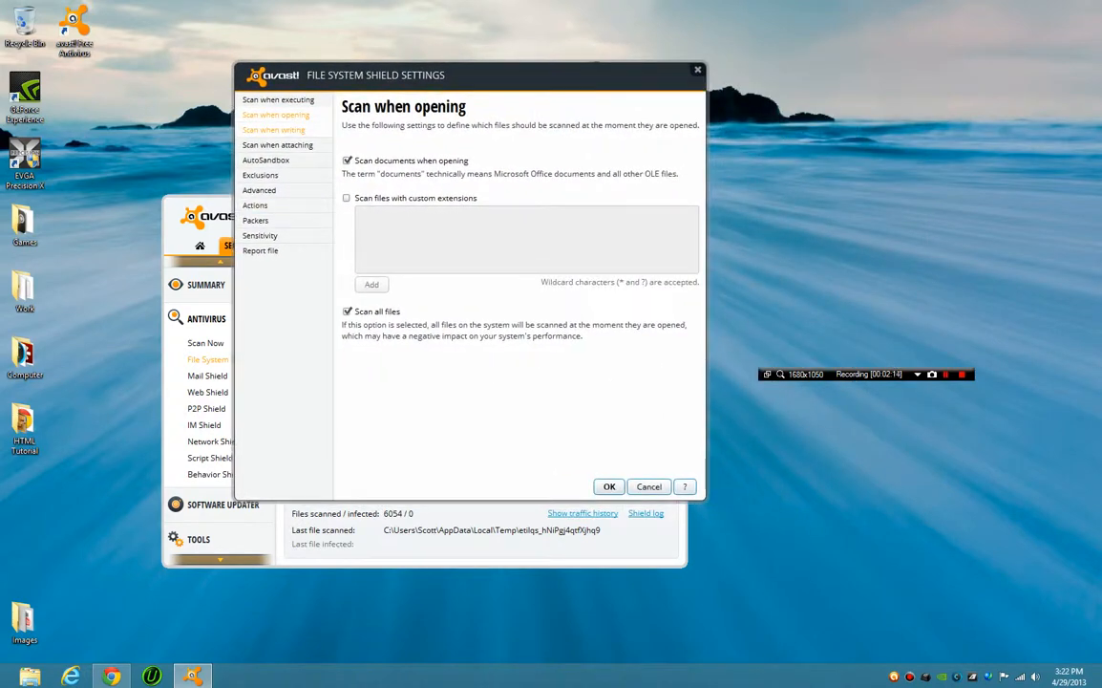
click(274, 130)
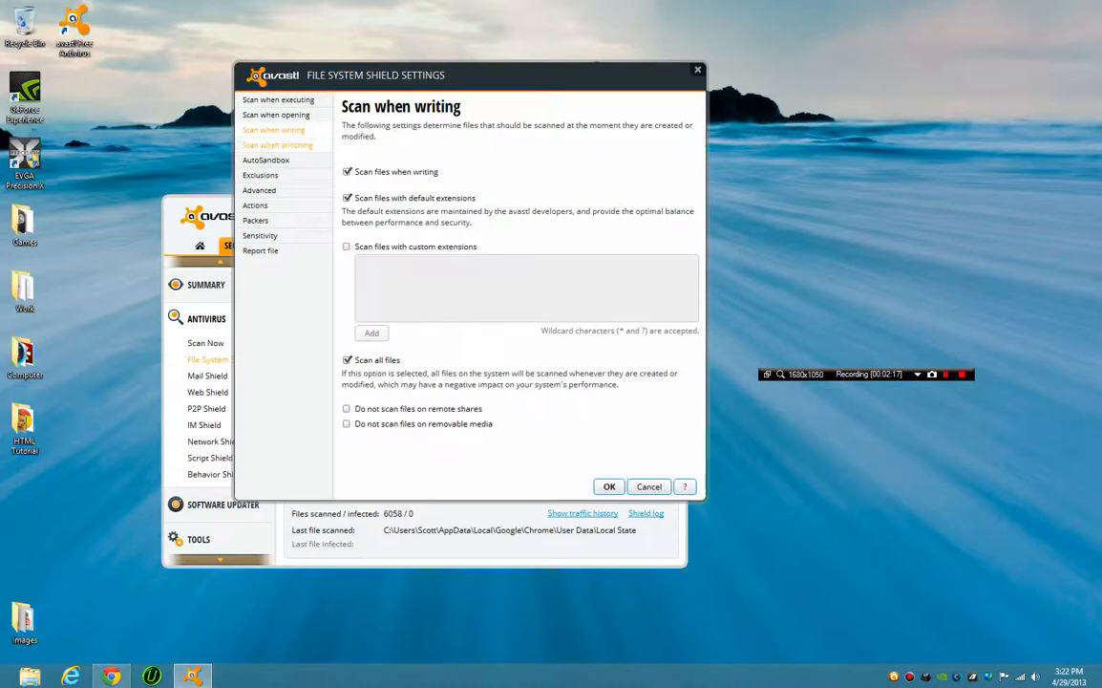
click(277, 145)
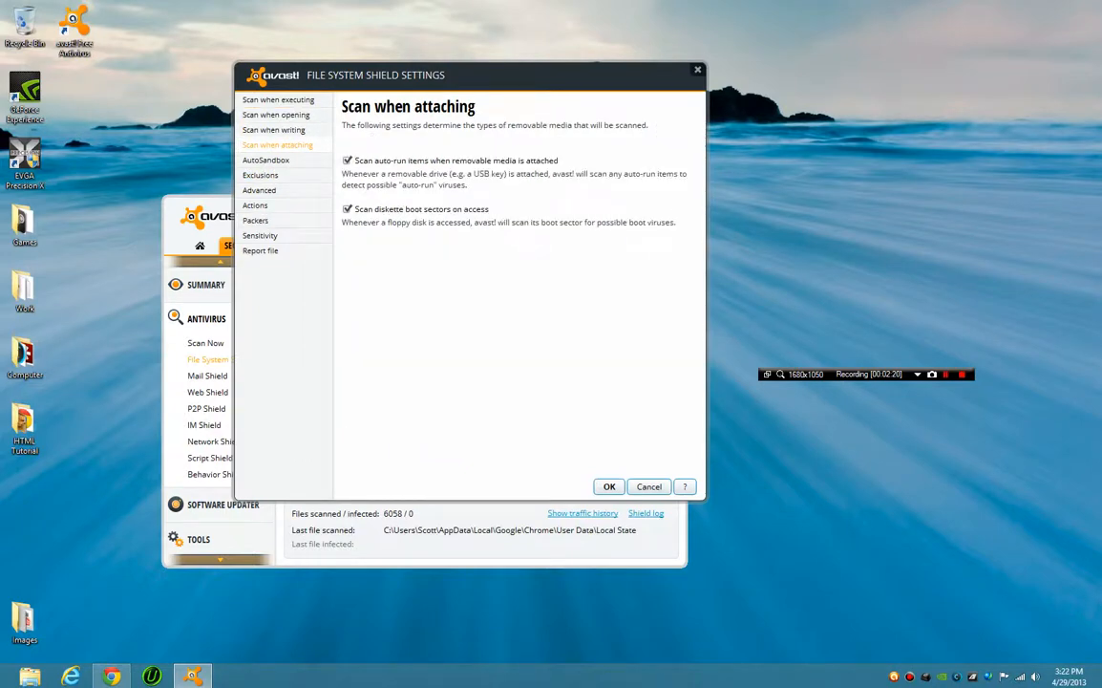
click(265, 160)
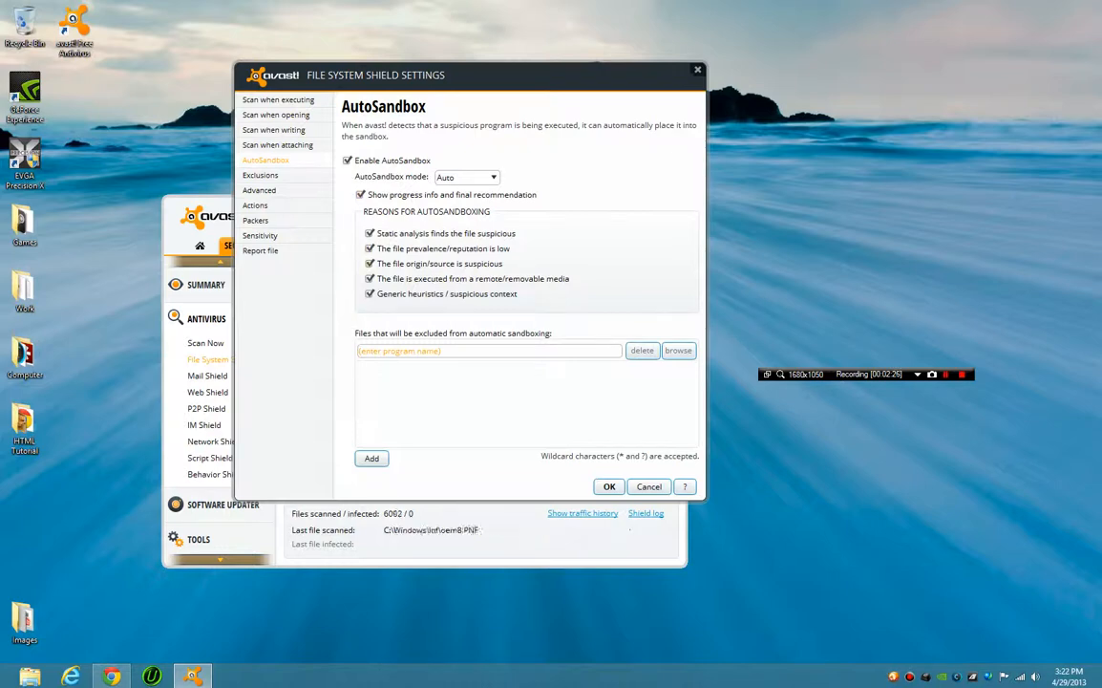
click(467, 178)
click(465, 204)
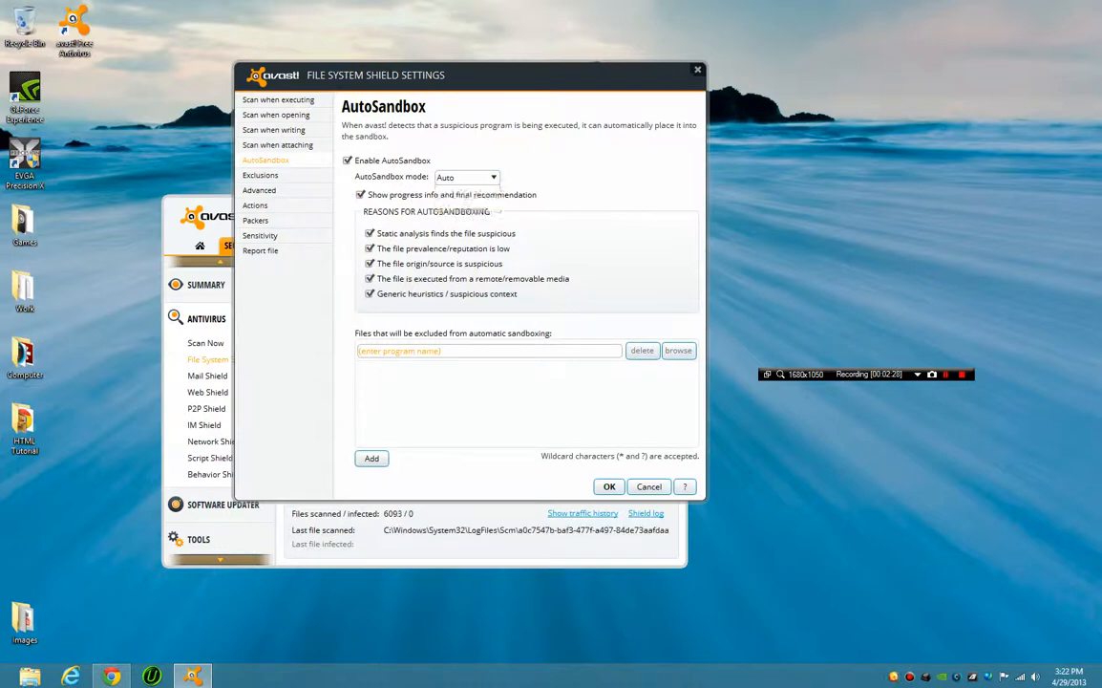
Step: Review the File System Shield's Exclusions, Advanced, Actions, Packers and Sensitivity settings
click(260, 176)
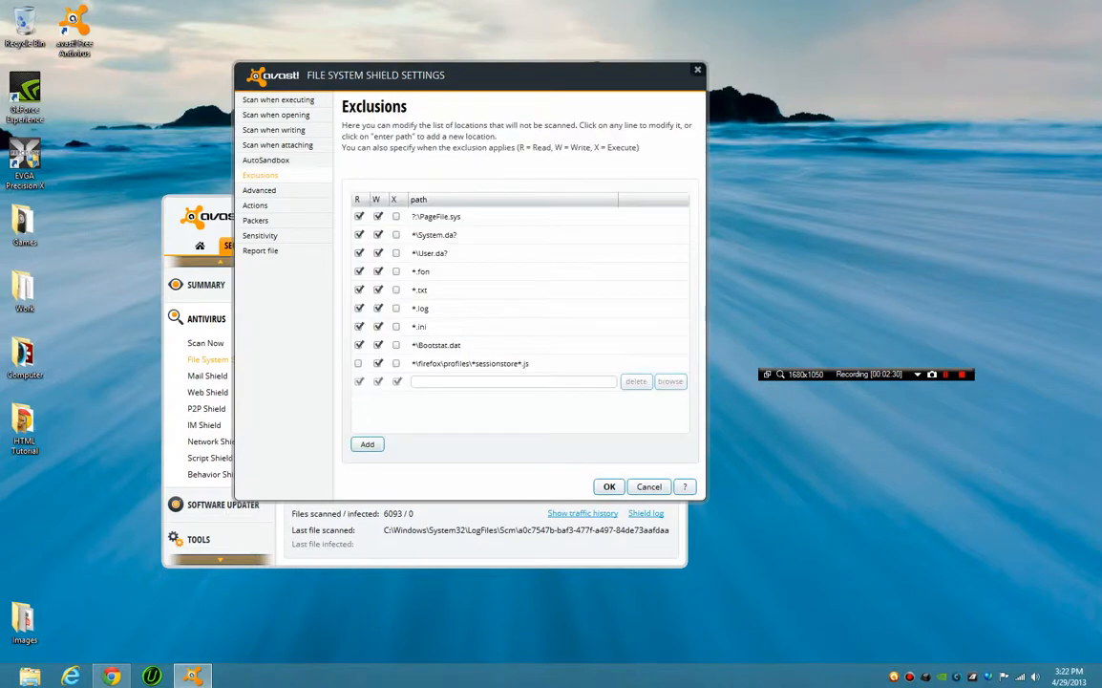
click(259, 190)
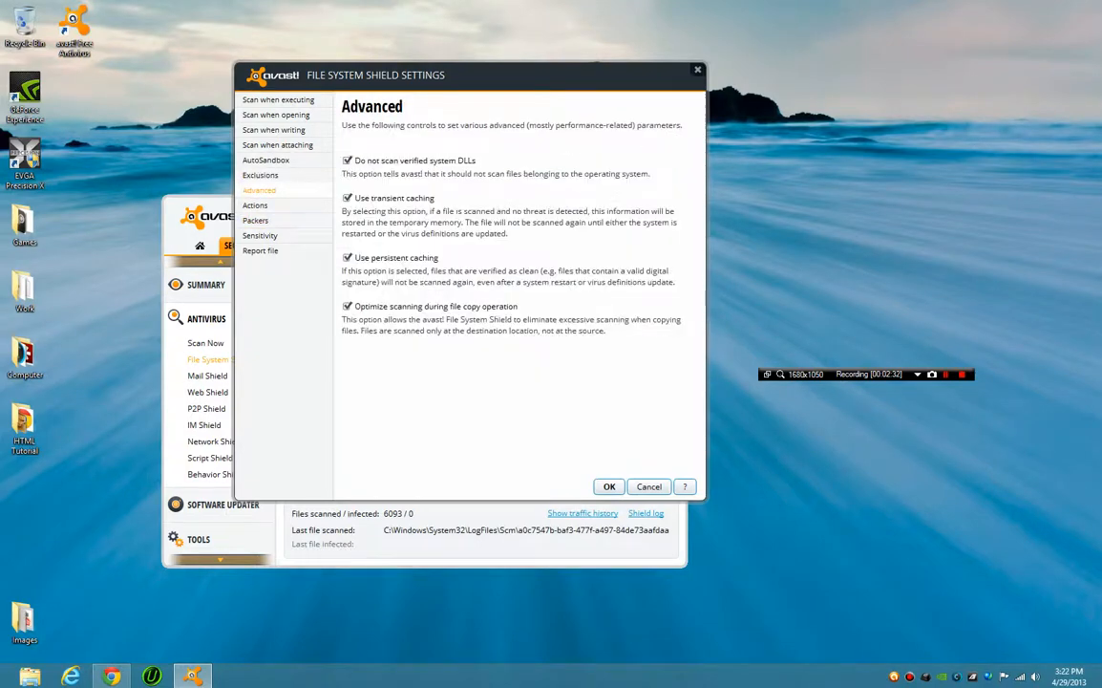
click(255, 206)
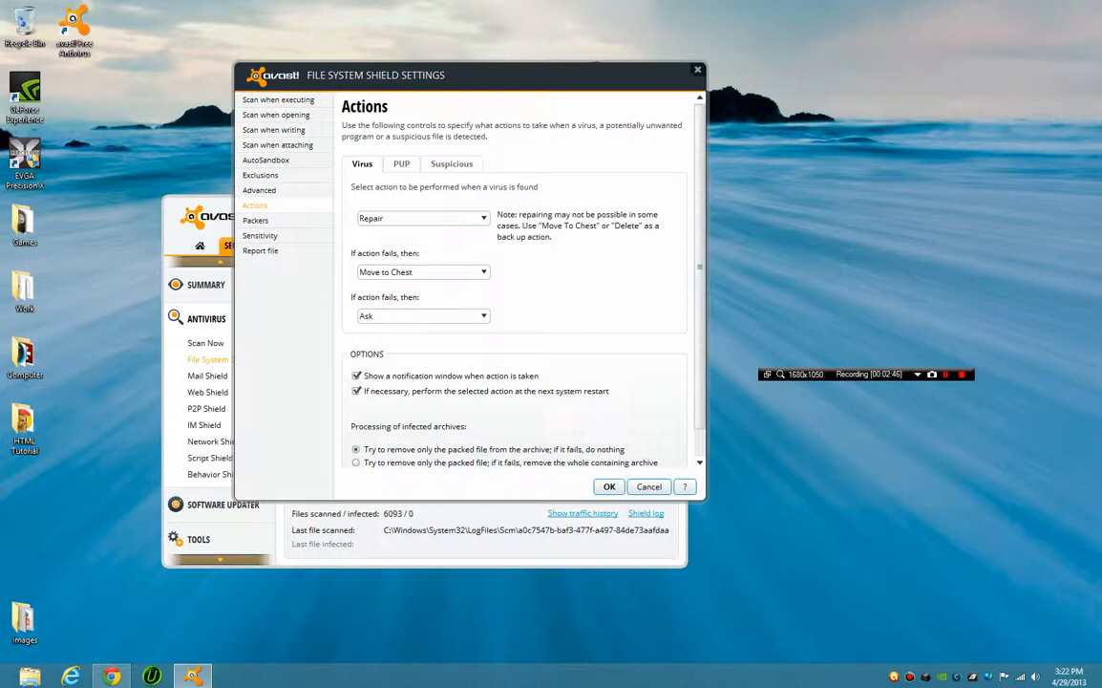
click(255, 221)
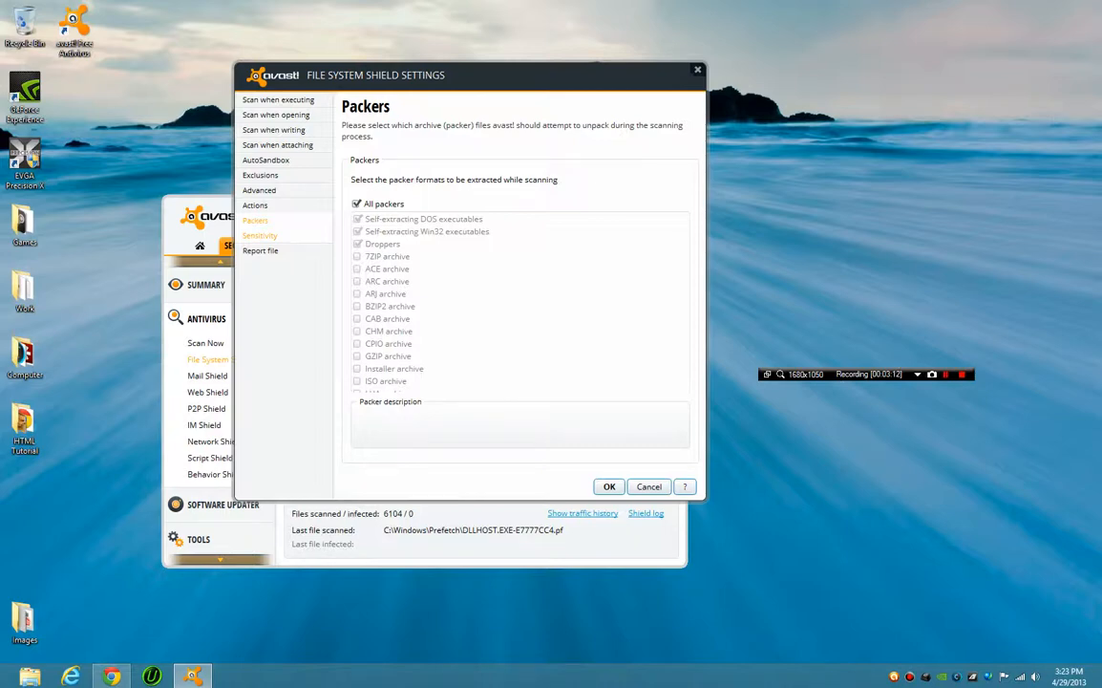
click(259, 235)
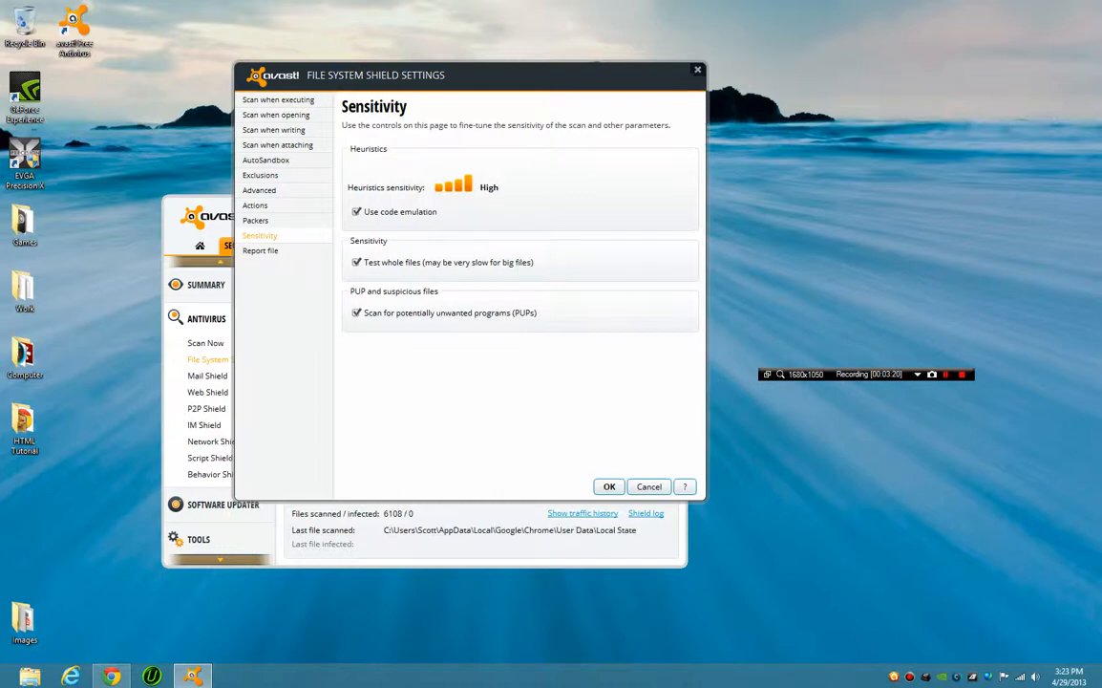
Step: Check the File System Shield's report file options, accept its settings, and open the Mail Shield's settings
click(260, 250)
click(608, 487)
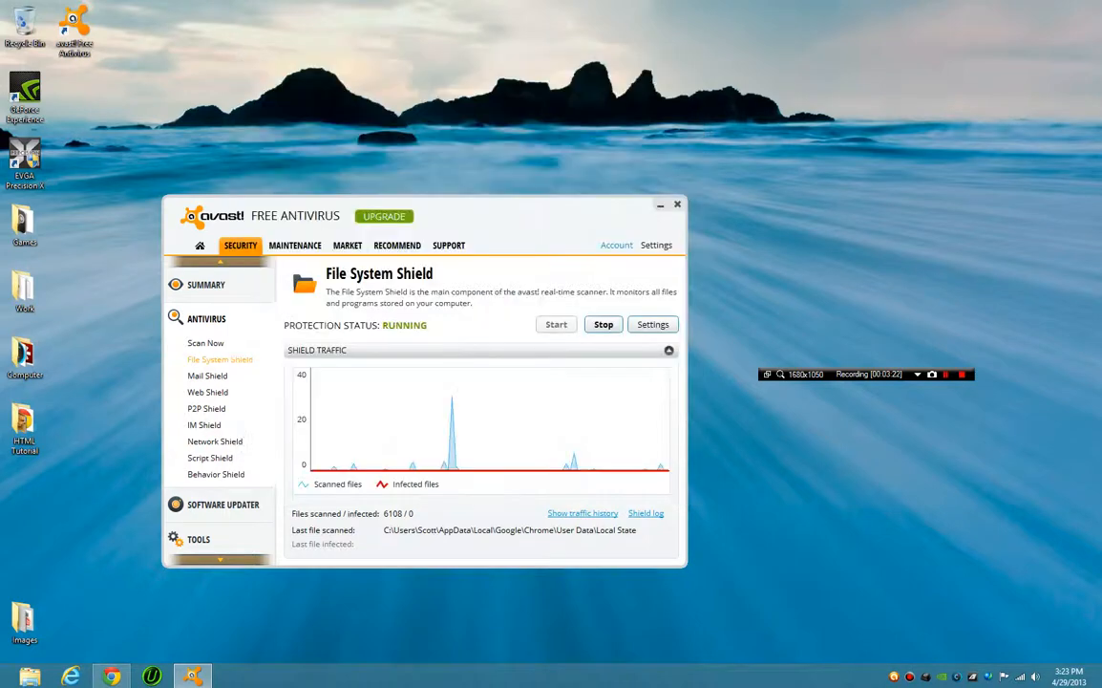
click(207, 393)
click(207, 376)
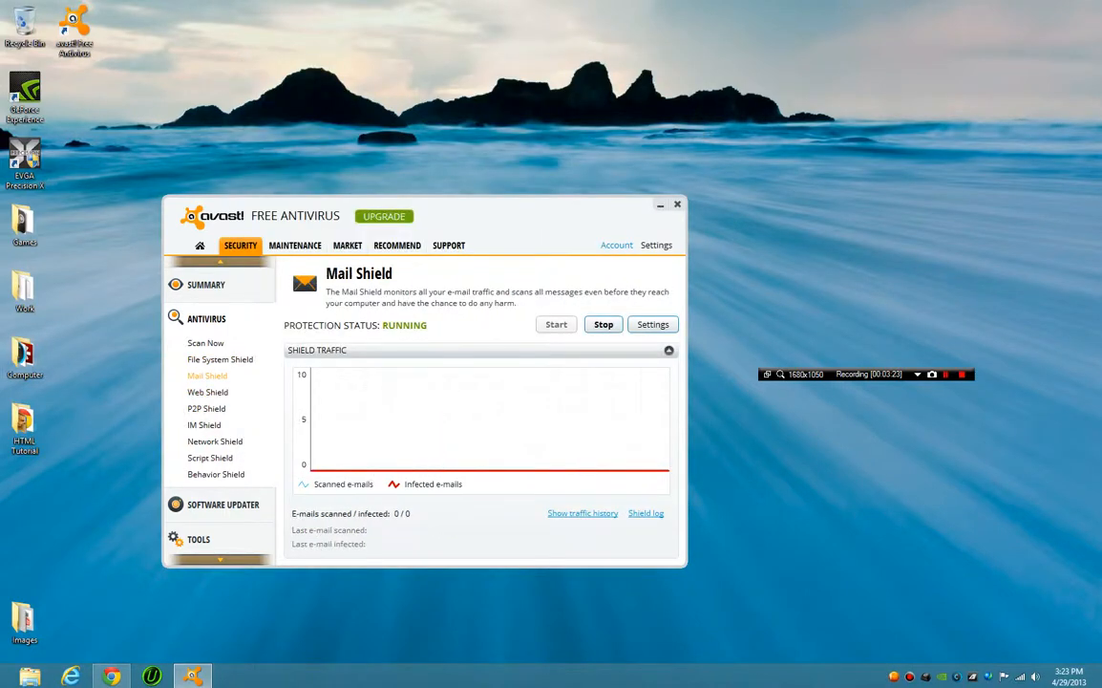
click(654, 323)
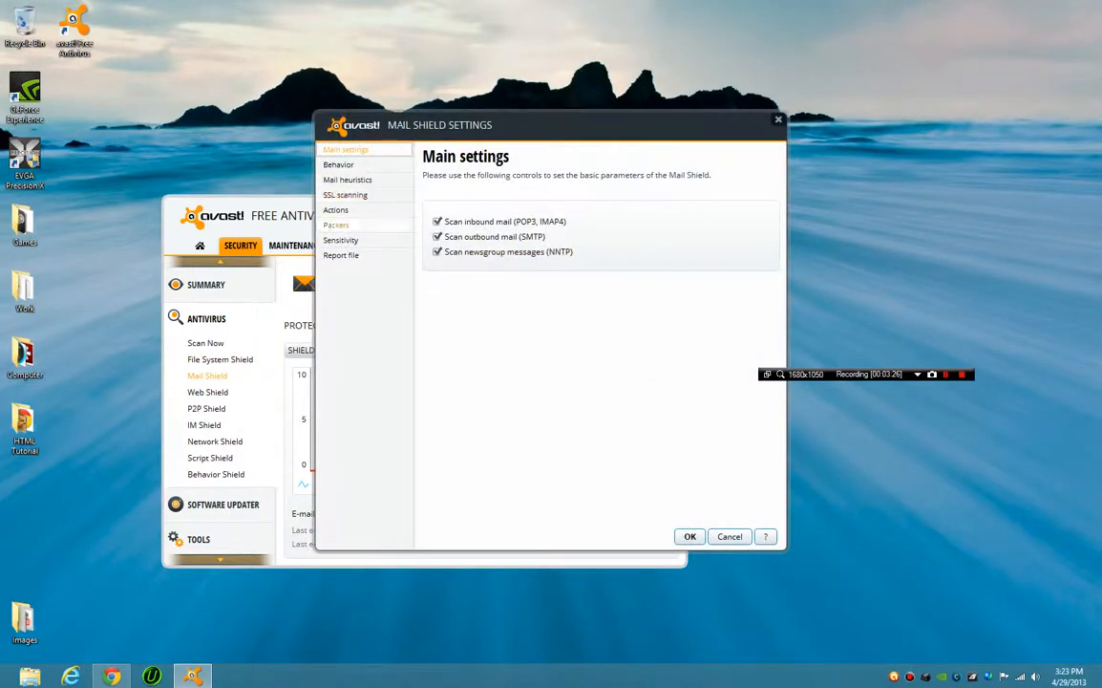
Step: Review the Mail Shield's Behavior, Mail heuristics, SSL scanning, Actions, Packers and Sensitivity pages, and close its settings with OK
click(339, 165)
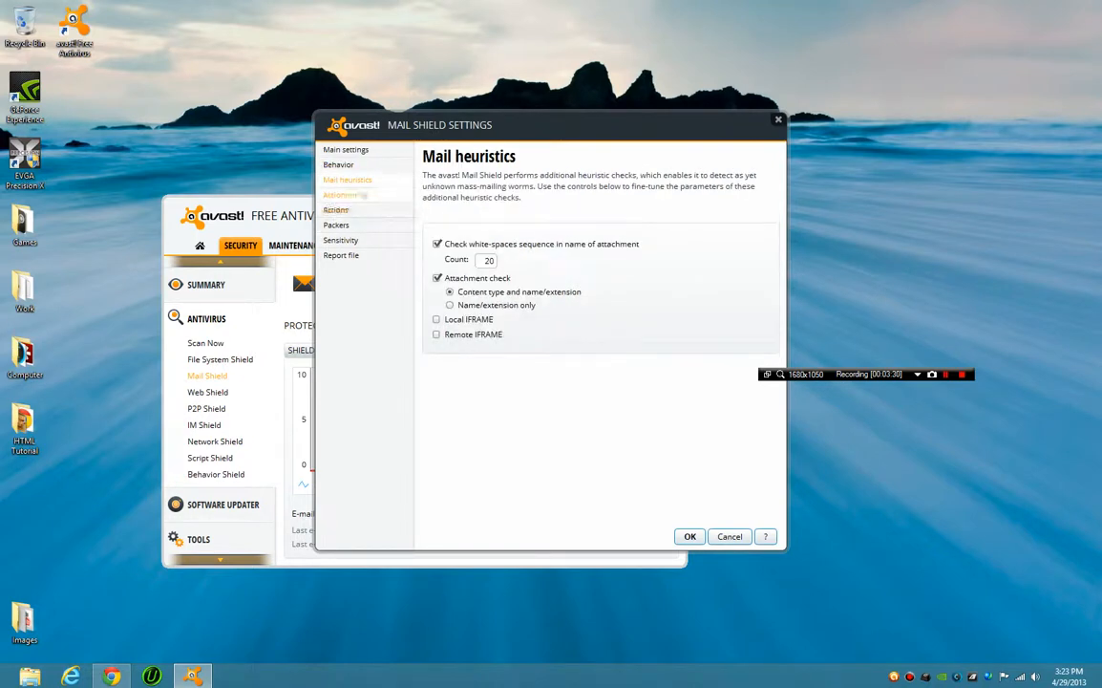
click(345, 195)
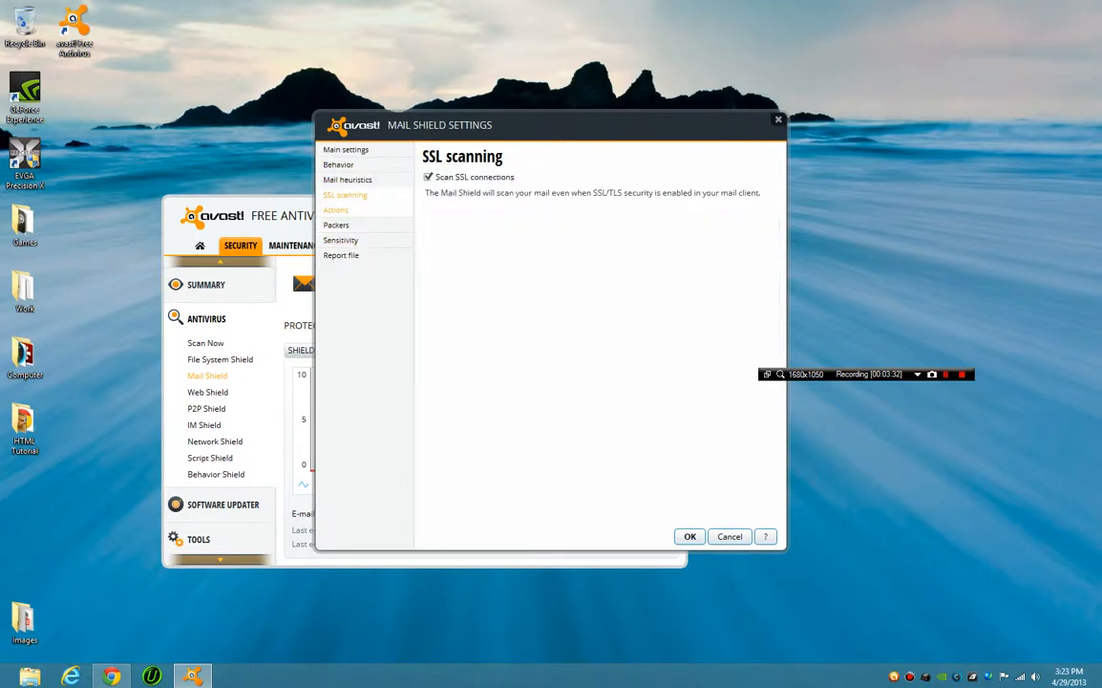
click(335, 210)
click(335, 226)
click(335, 210)
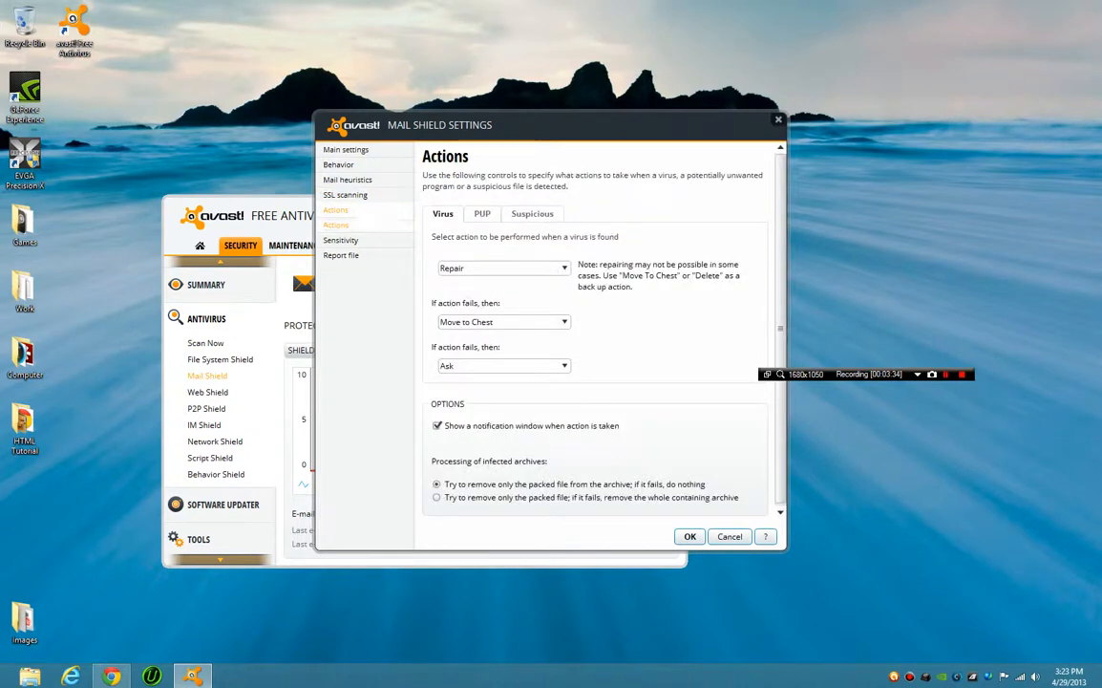
click(336, 226)
click(341, 241)
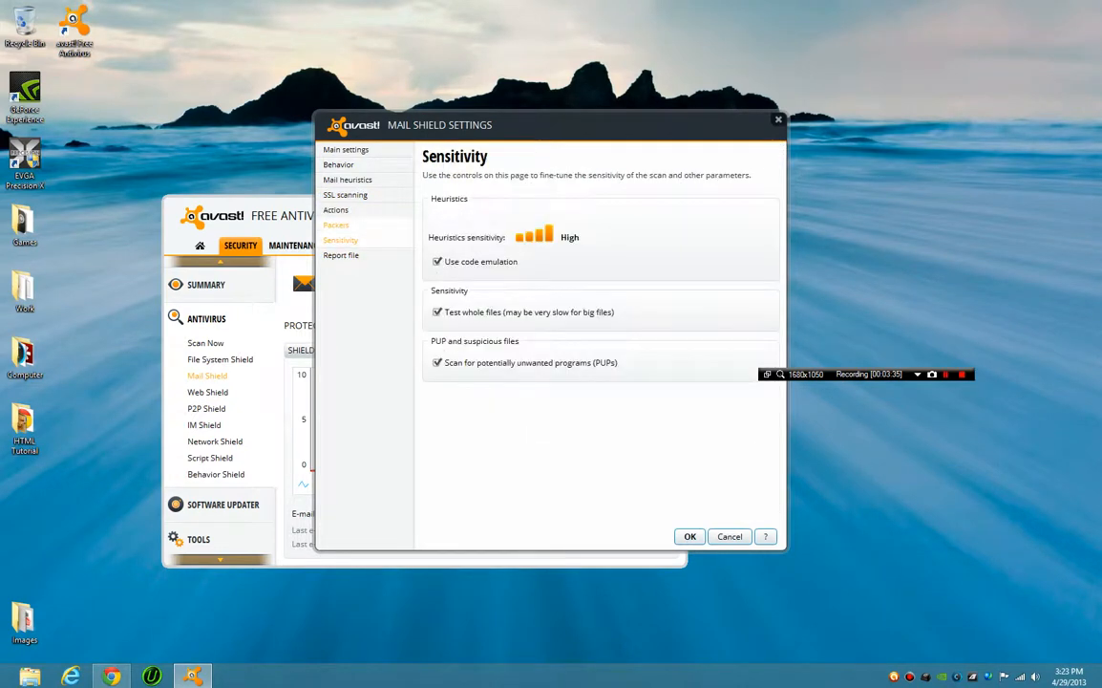
click(336, 211)
click(336, 225)
click(341, 241)
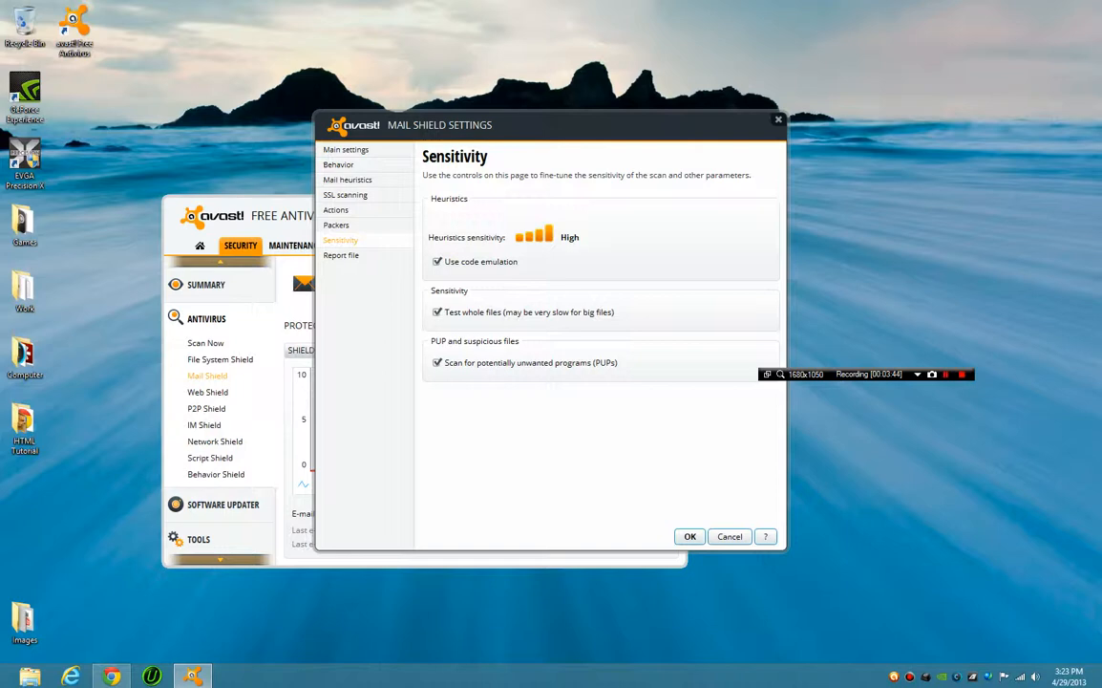
click(690, 537)
Step: Review the Behavior Shield's main settings and trusted processes, and close its settings with OK
click(216, 475)
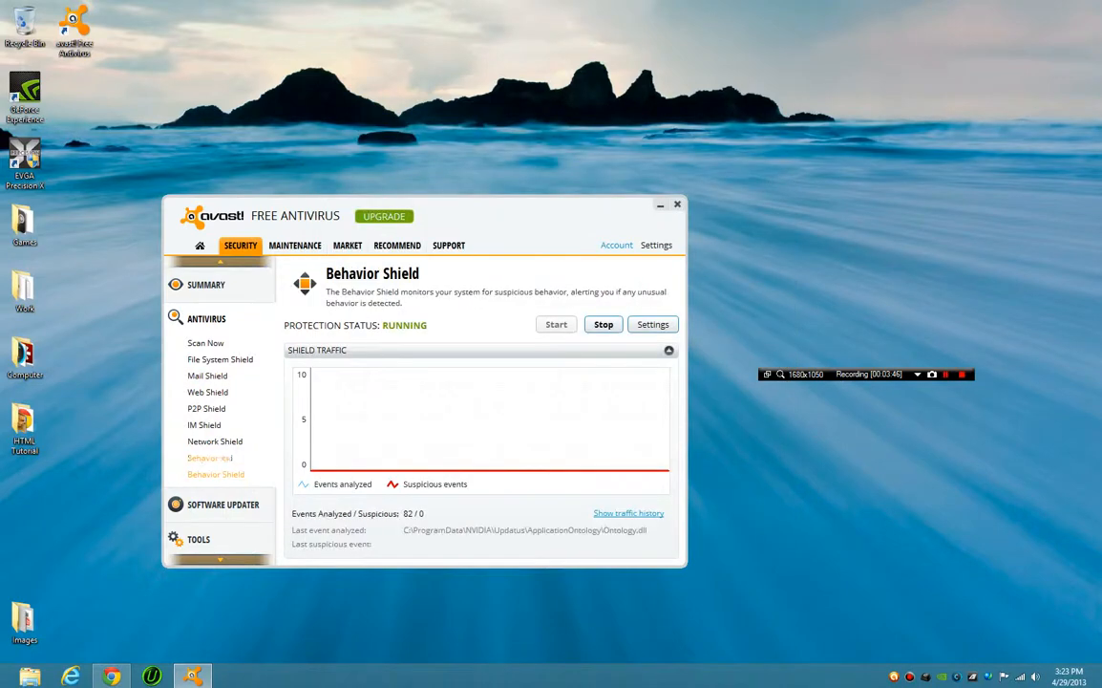
click(653, 324)
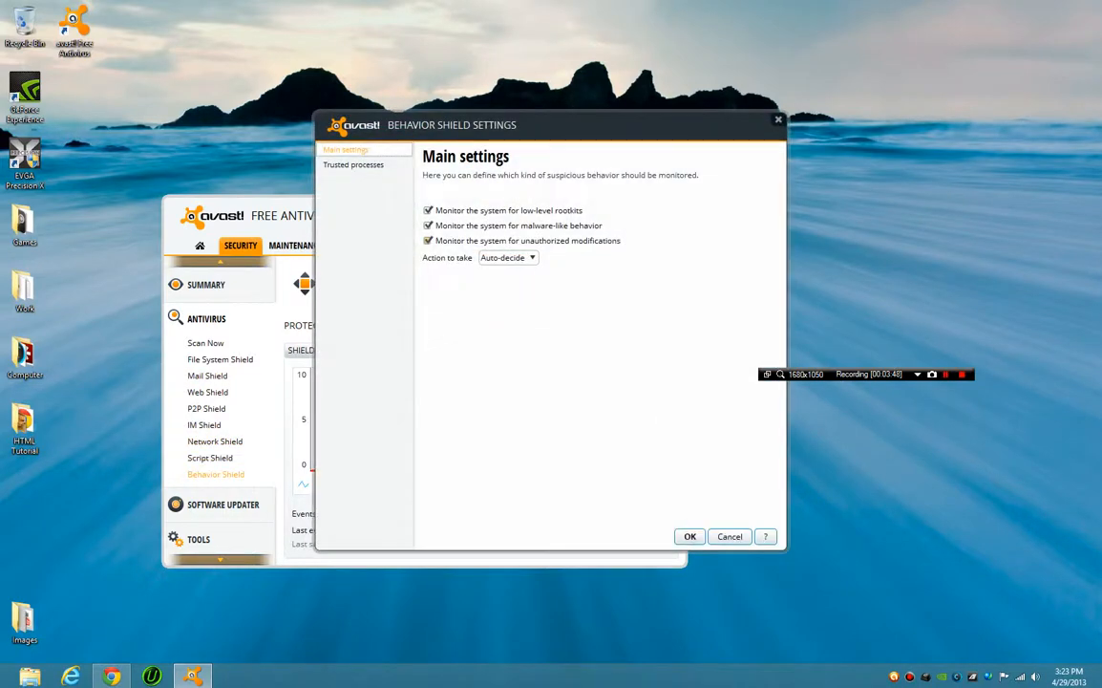
click(353, 165)
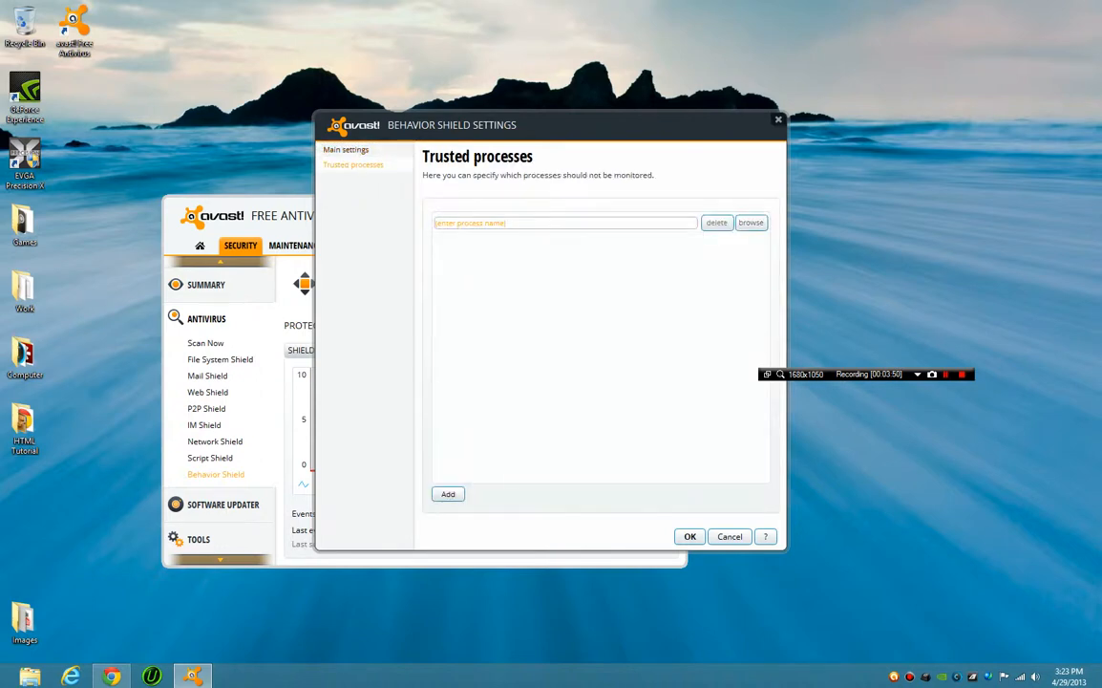
click(690, 537)
Step: Review which browsers and applications the Script Shield protects, and close its settings with OK
click(210, 458)
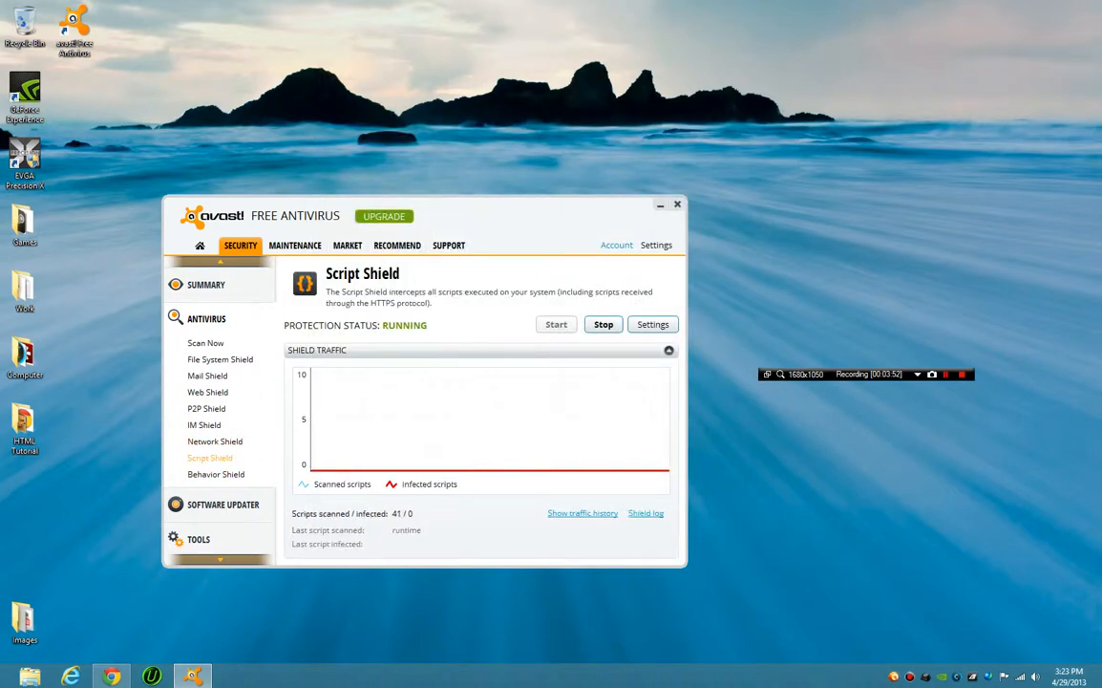
click(652, 324)
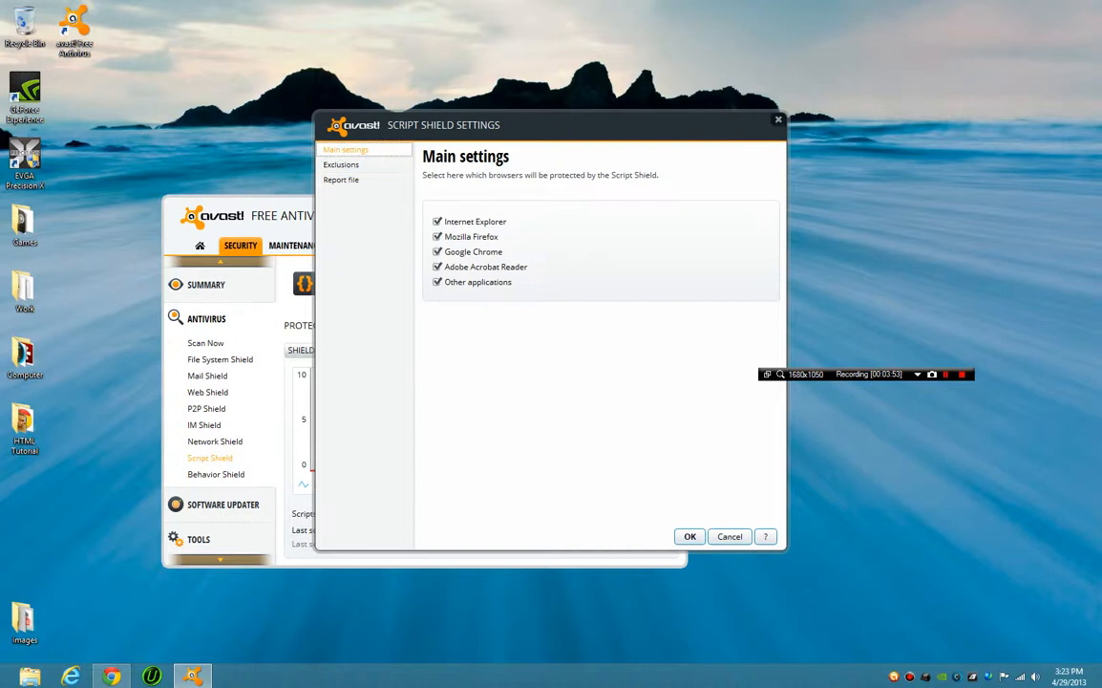
click(689, 537)
Step: Review the IM Shield's report file options and its list of scanned messaging programs, and close its settings
click(204, 425)
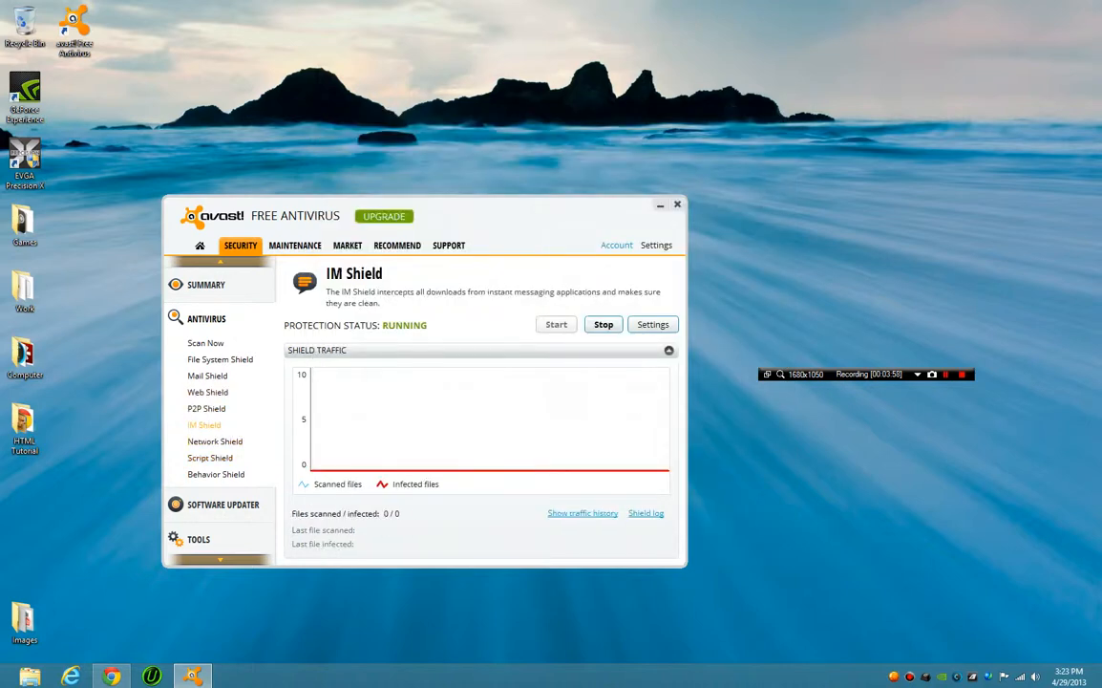
click(652, 325)
click(341, 225)
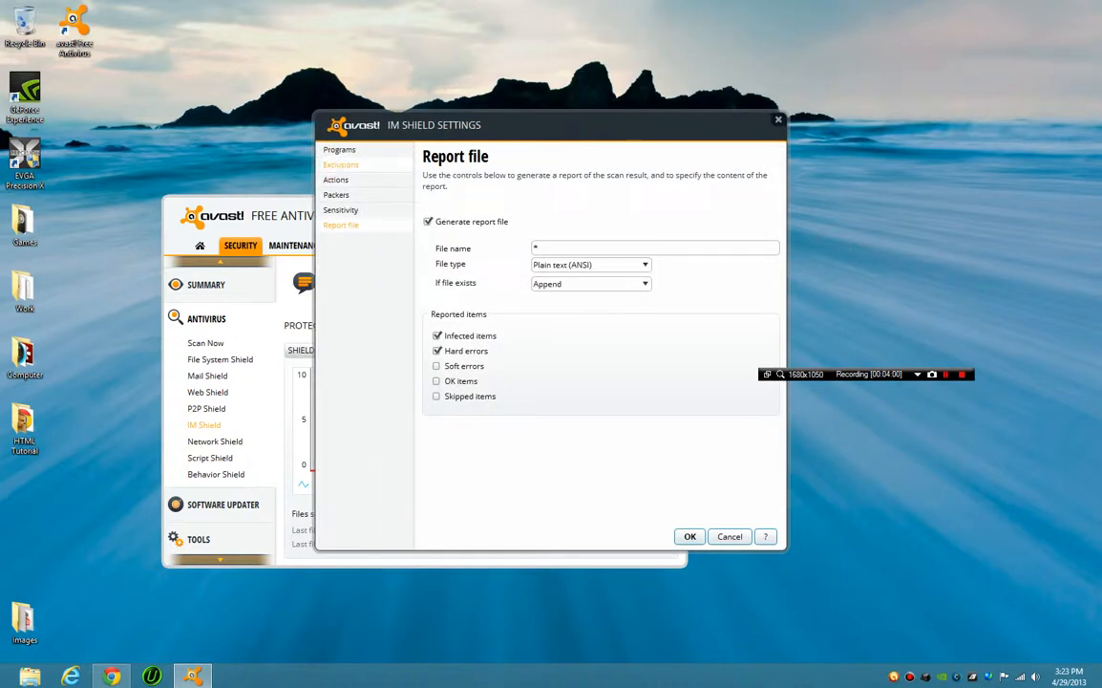
click(339, 150)
scroll(602, 330, down, 2)
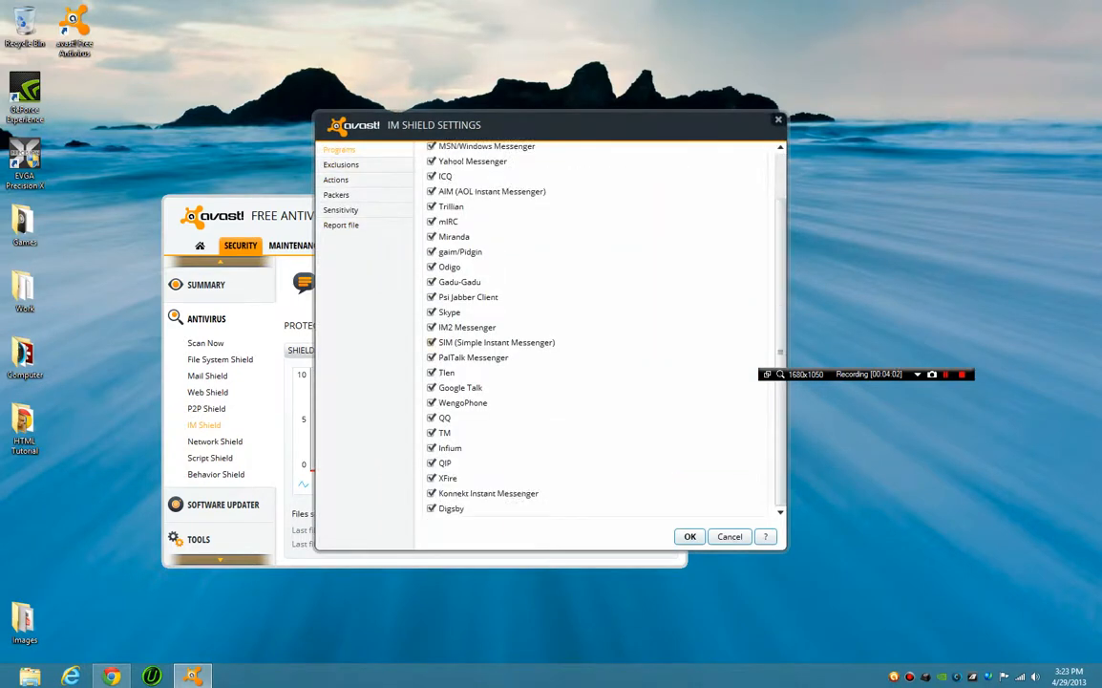
scroll(602, 329, up, 2)
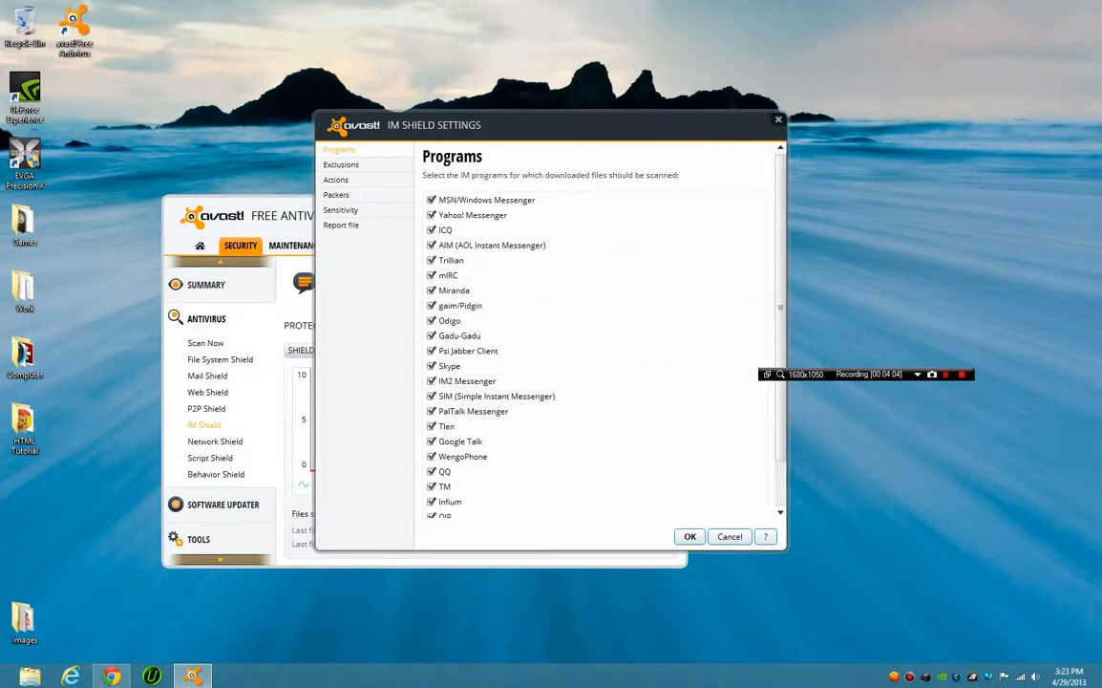
click(778, 119)
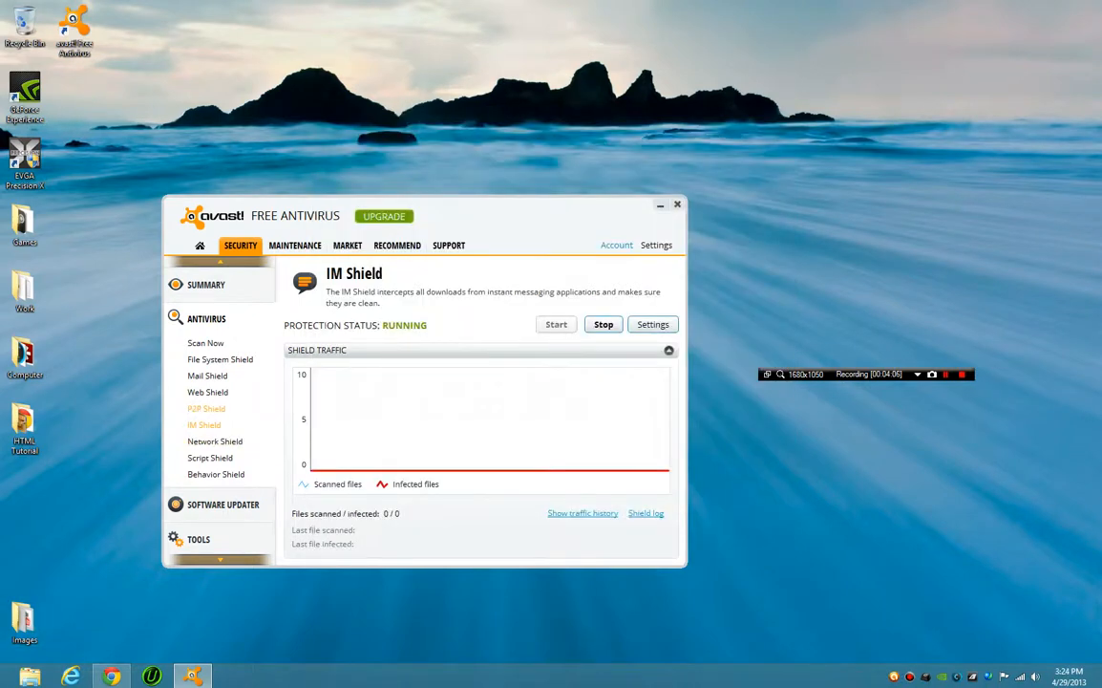
Step: Review the P2P Shield's Programs, Exclusions, Packers, Actions and Sensitivity pages, and close its settings with OK
click(206, 408)
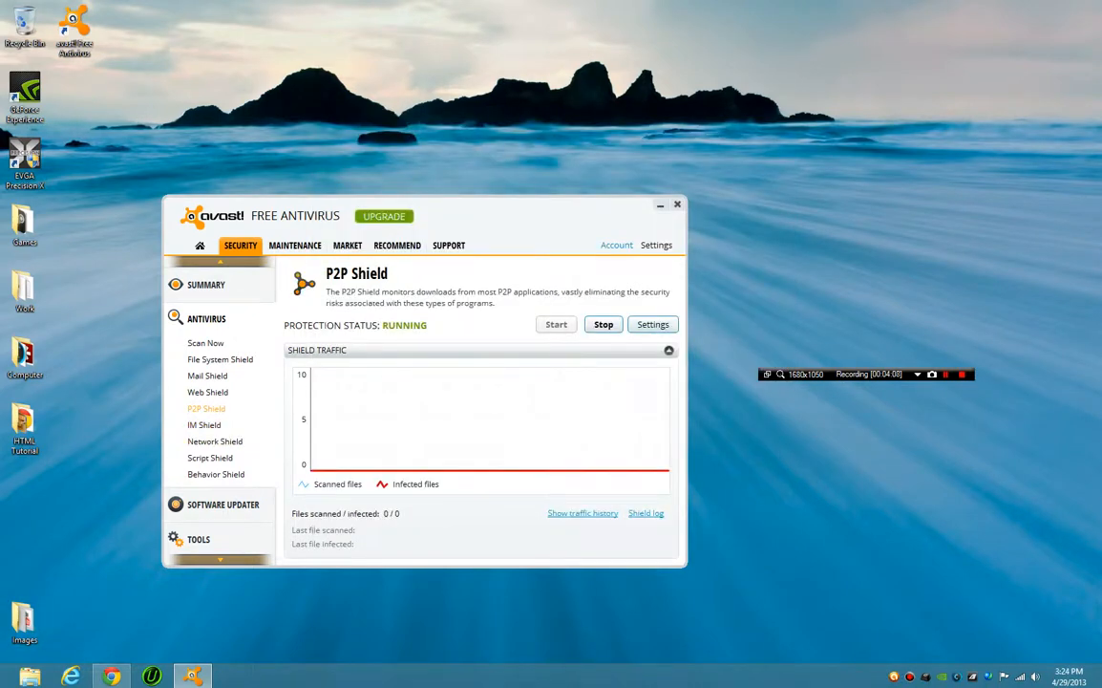
click(654, 324)
scroll(601, 330, down, 5)
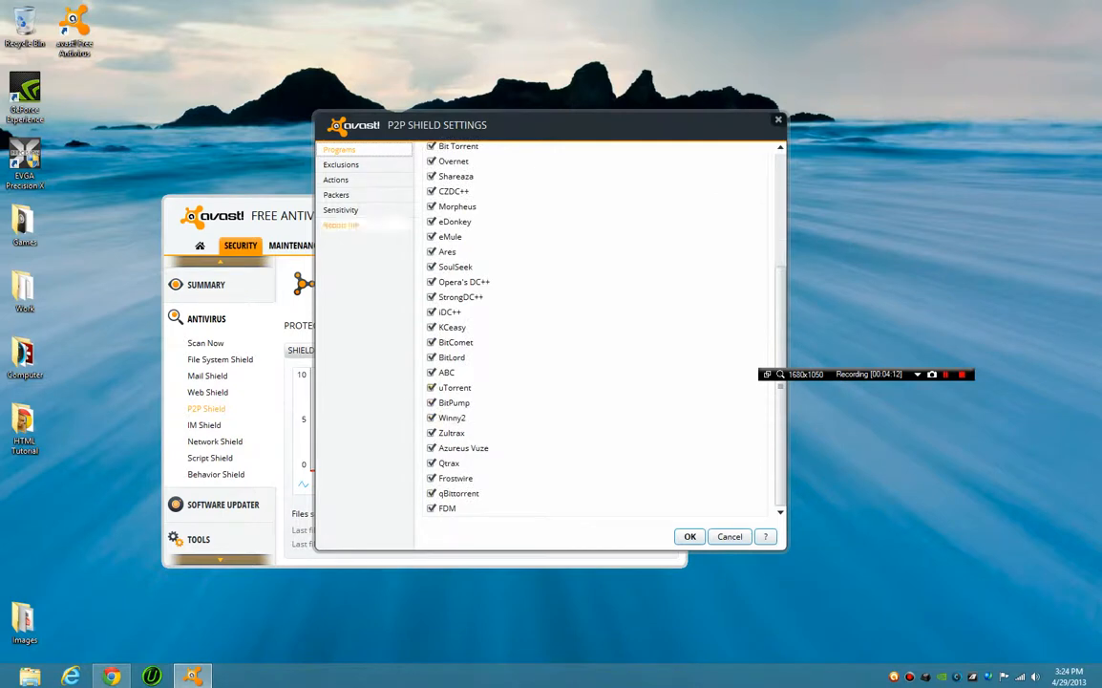
click(341, 165)
click(336, 180)
click(336, 194)
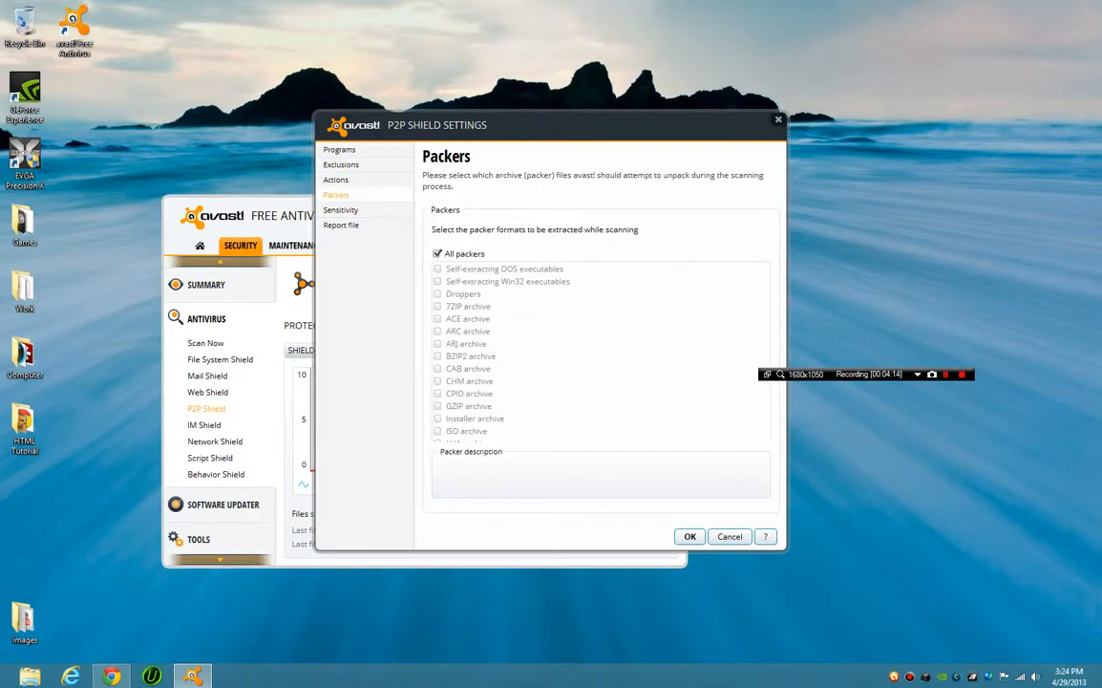
click(336, 180)
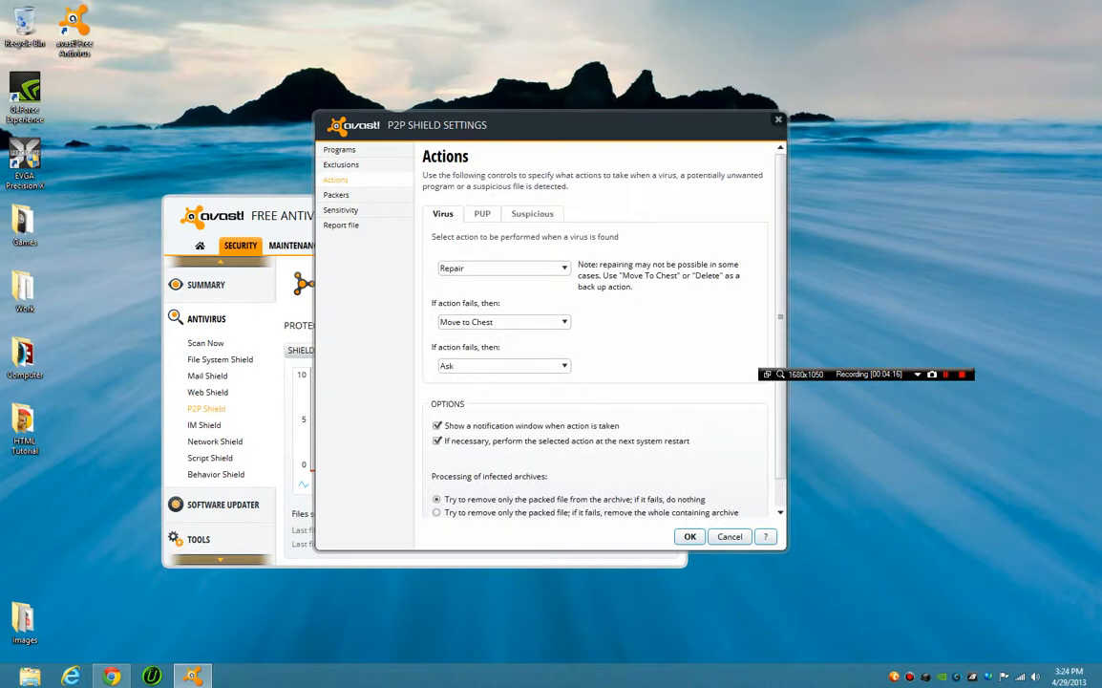
click(340, 209)
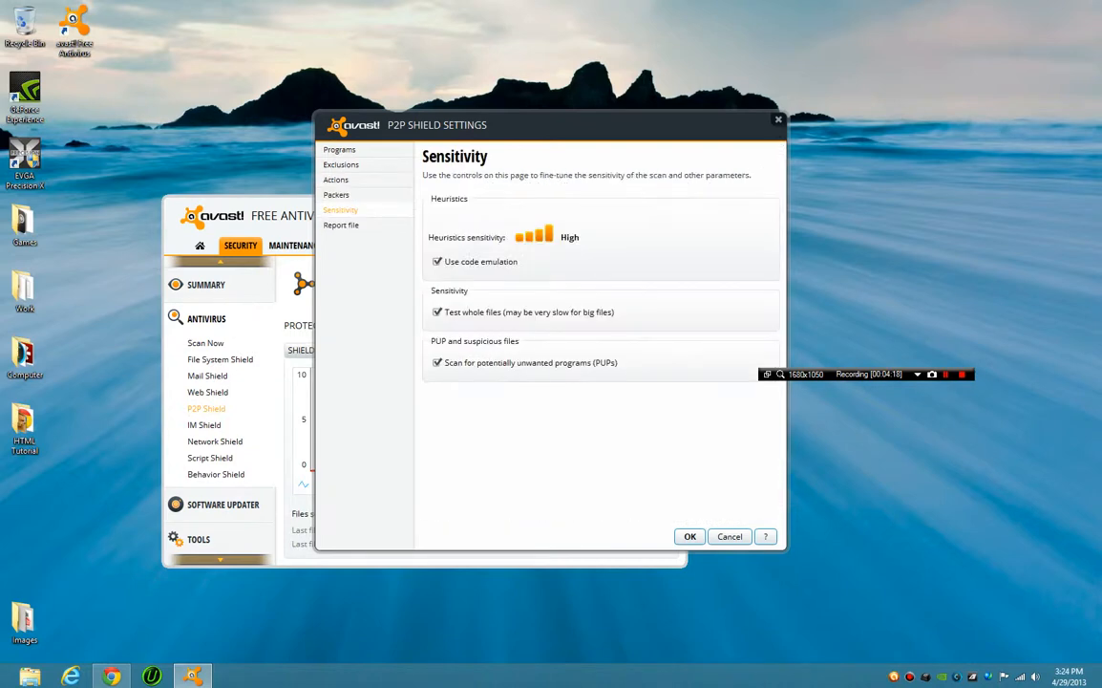
click(690, 537)
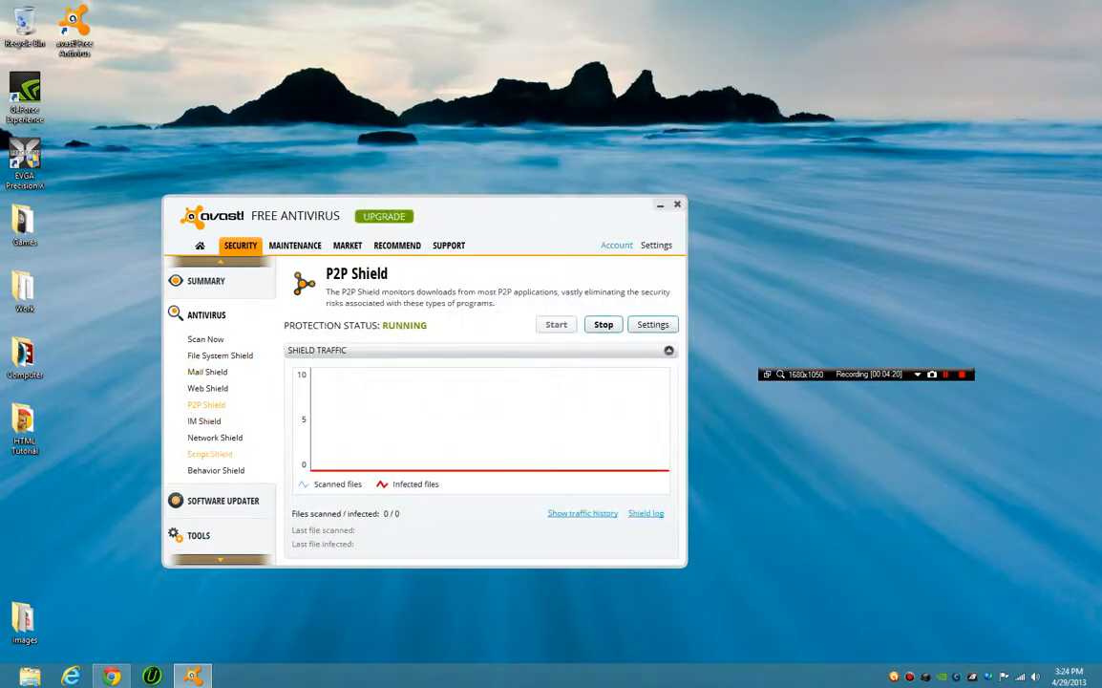
Step: Look through the Software Updater and the Browser Cleanup, Site Blocking and AccessAnywhere tools
click(222, 504)
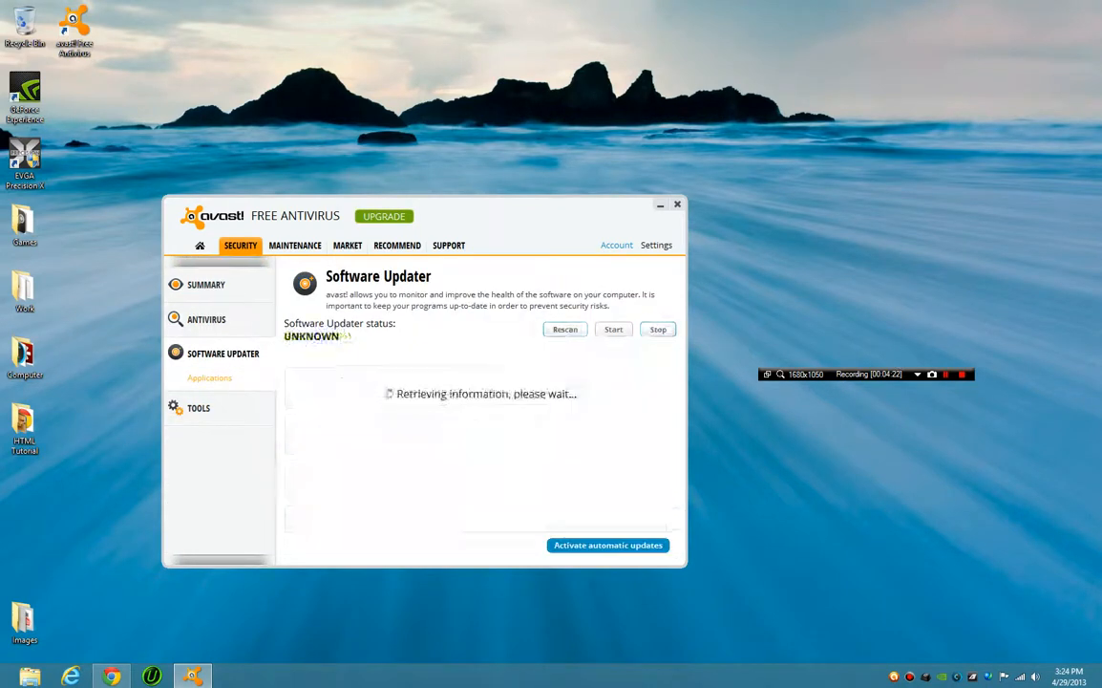
click(198, 408)
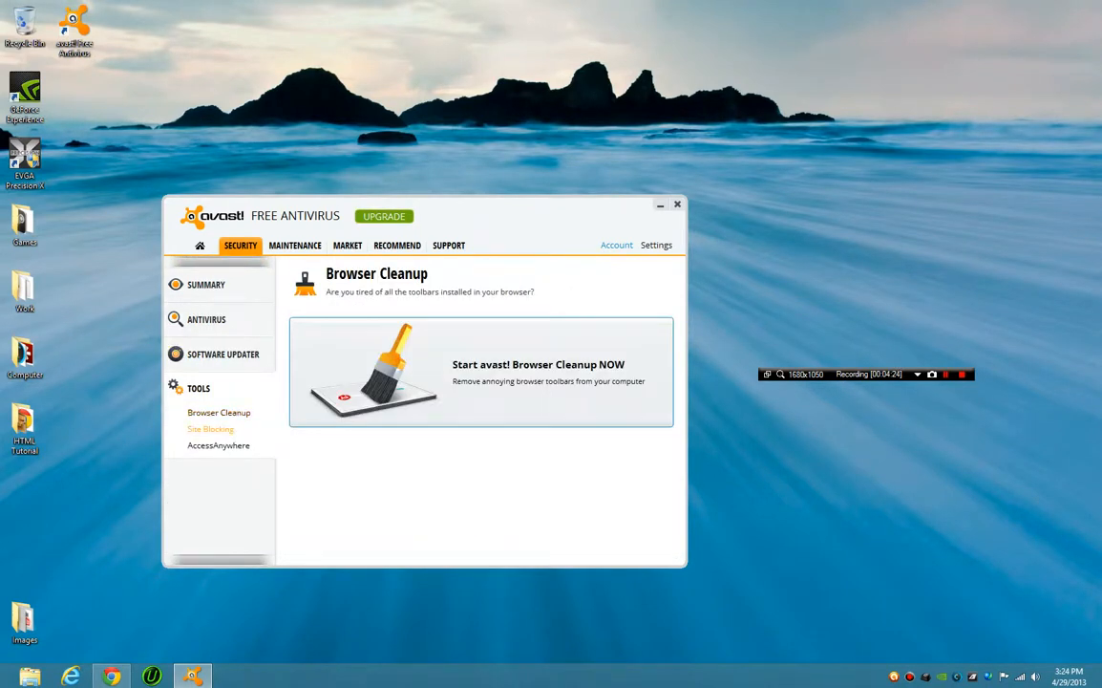
click(210, 429)
click(218, 445)
click(210, 429)
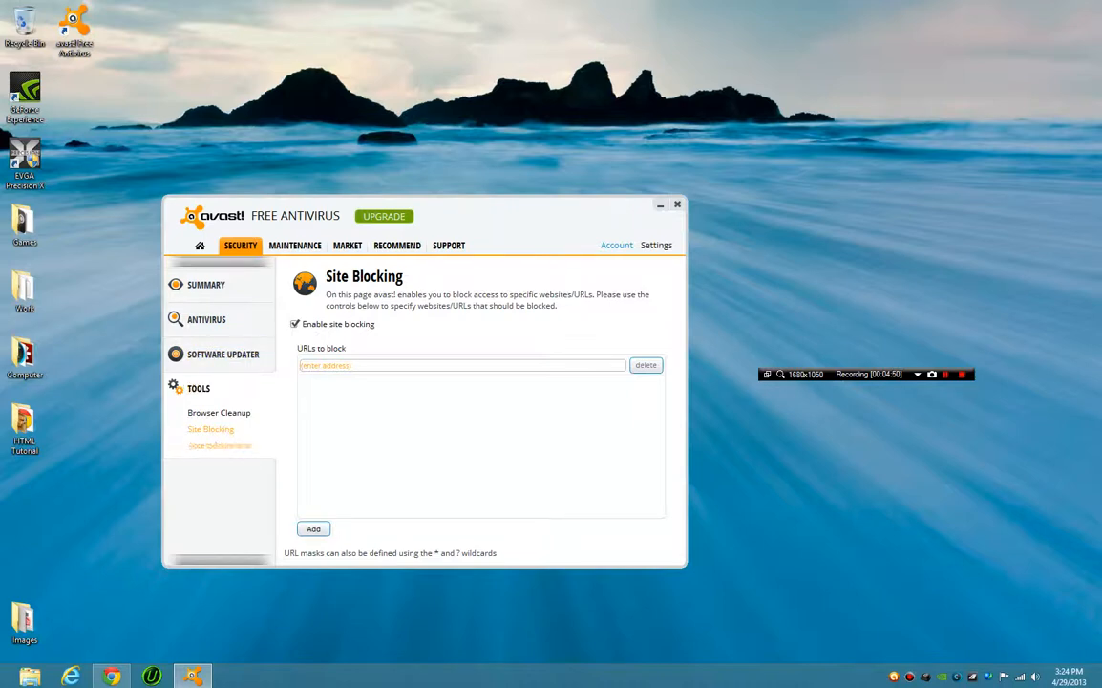
click(219, 445)
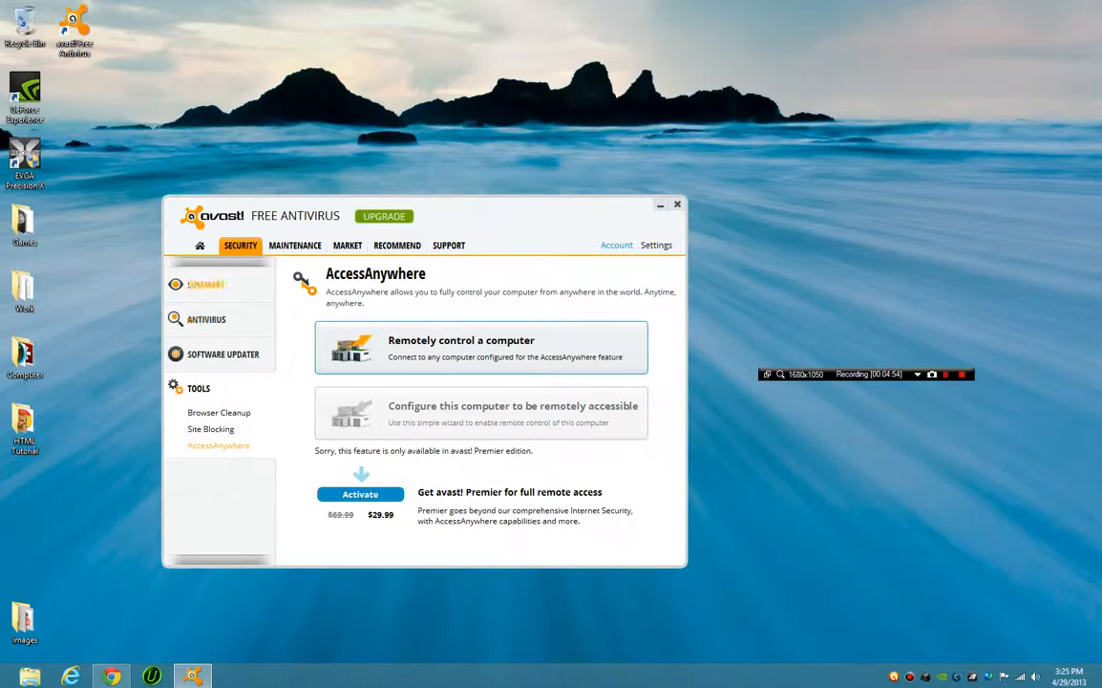
Step: View the current status summary of the shields and look through the predefined scans available under Scan Now
click(203, 284)
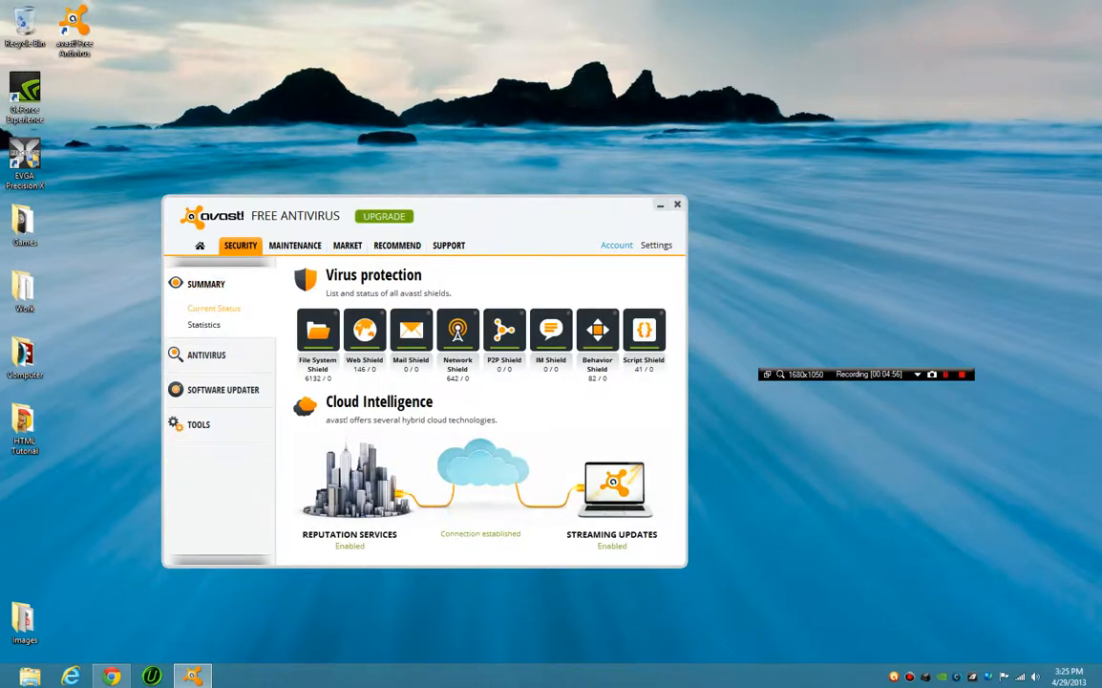
click(206, 354)
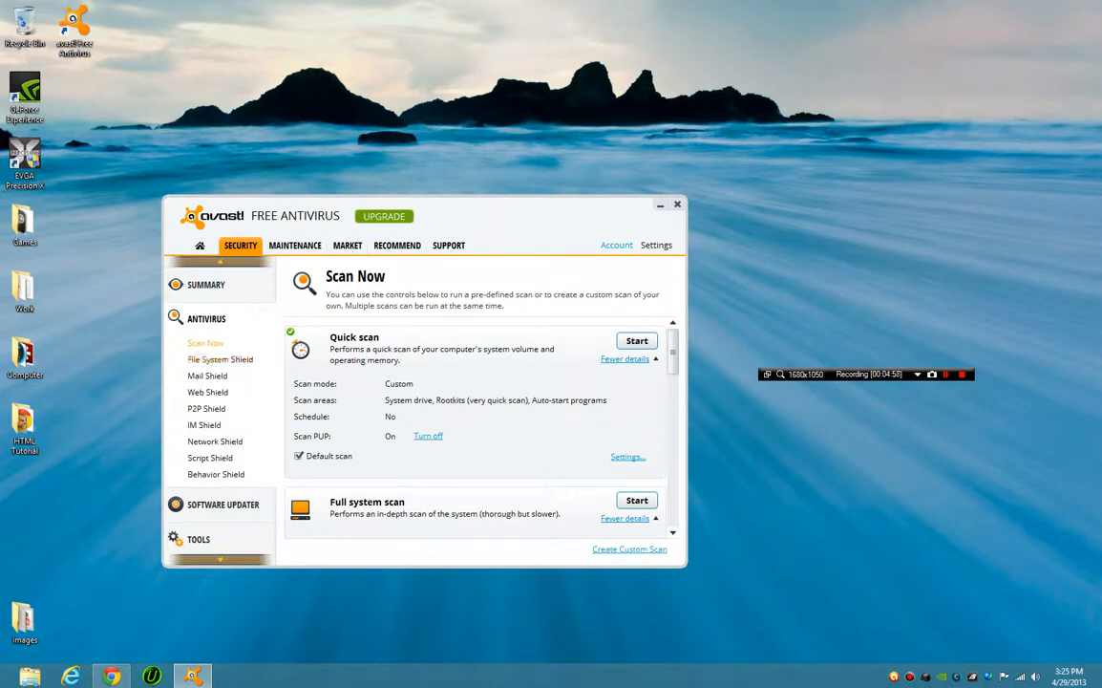
scroll(478, 425, down, 10)
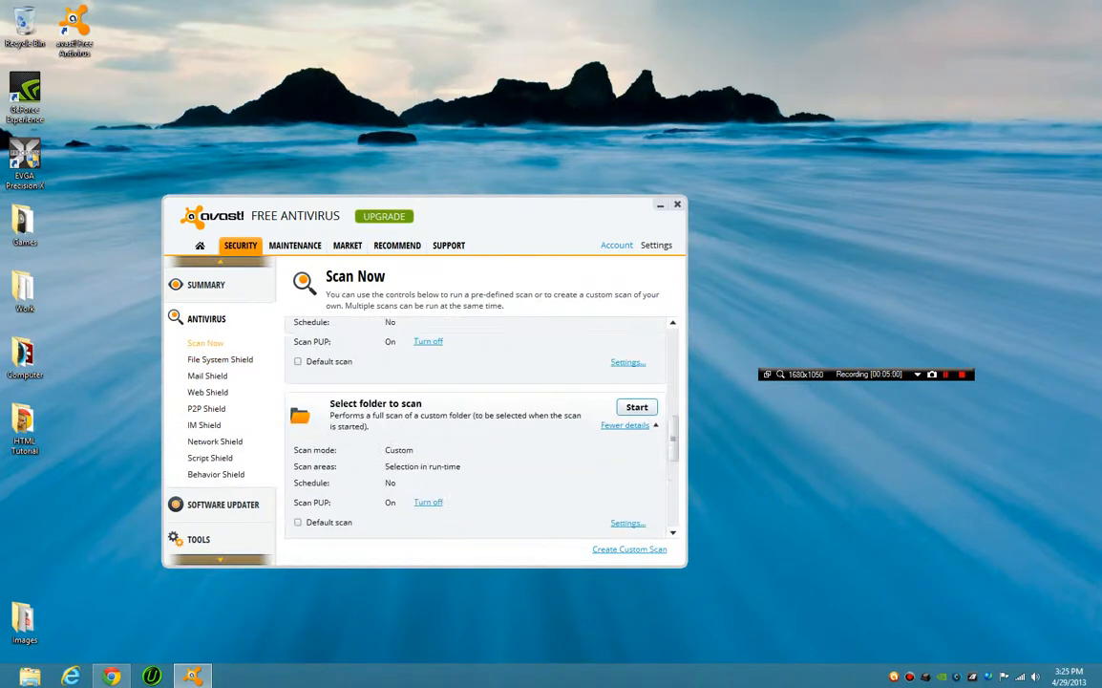
scroll(478, 425, up, 10)
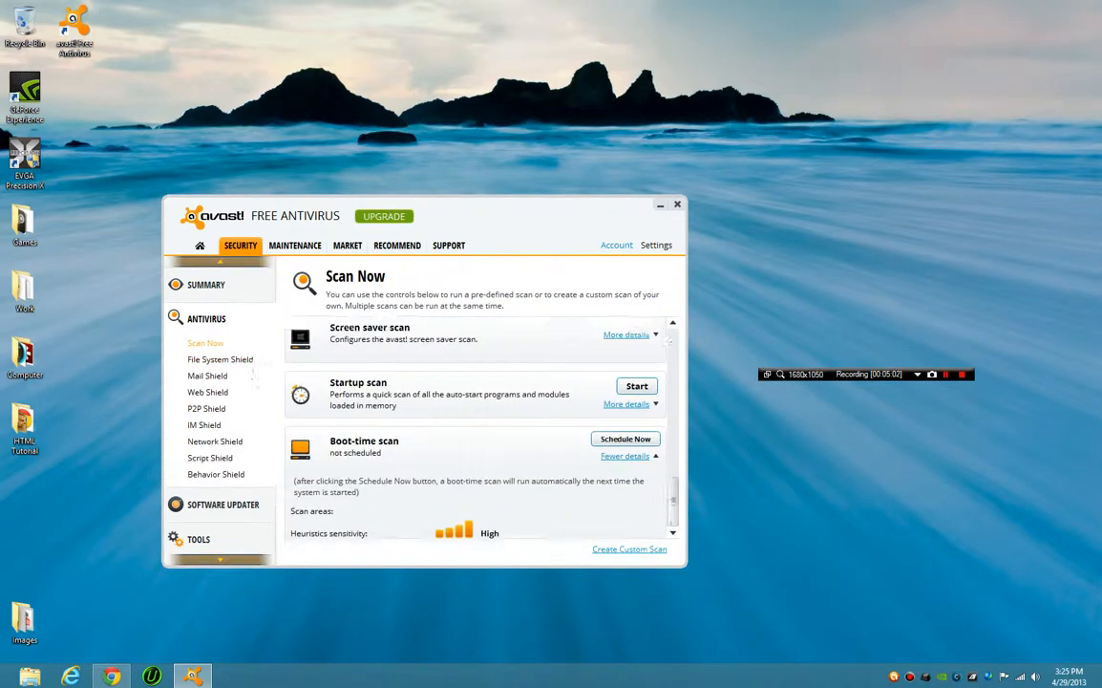
scroll(477, 425, down, 4)
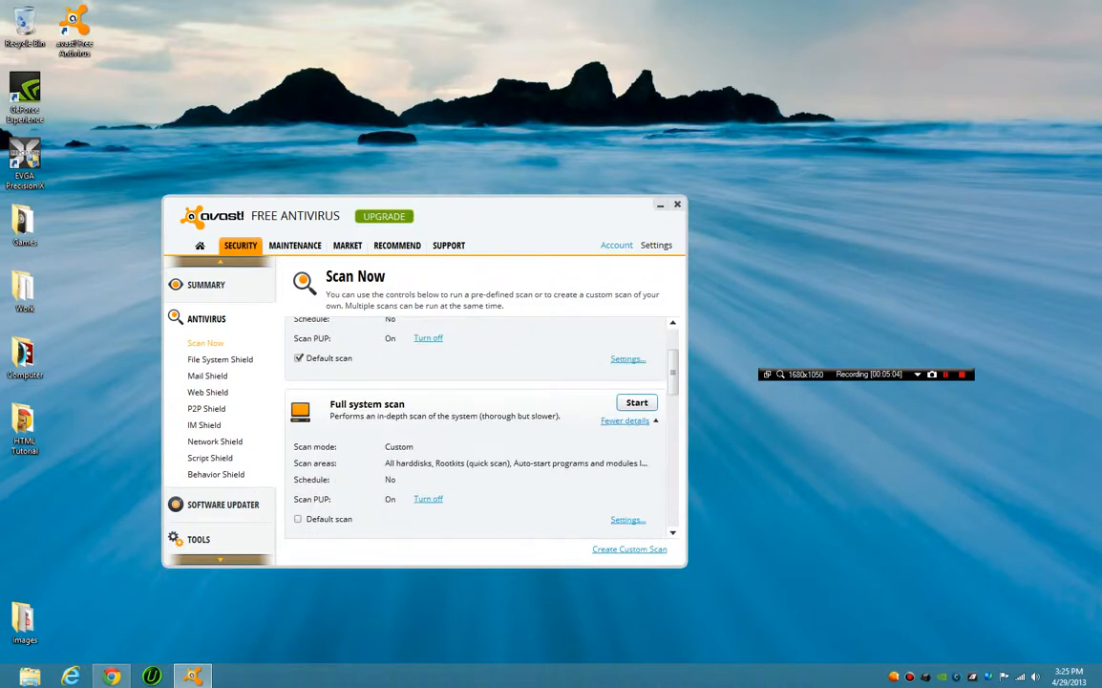
scroll(478, 425, up, 4)
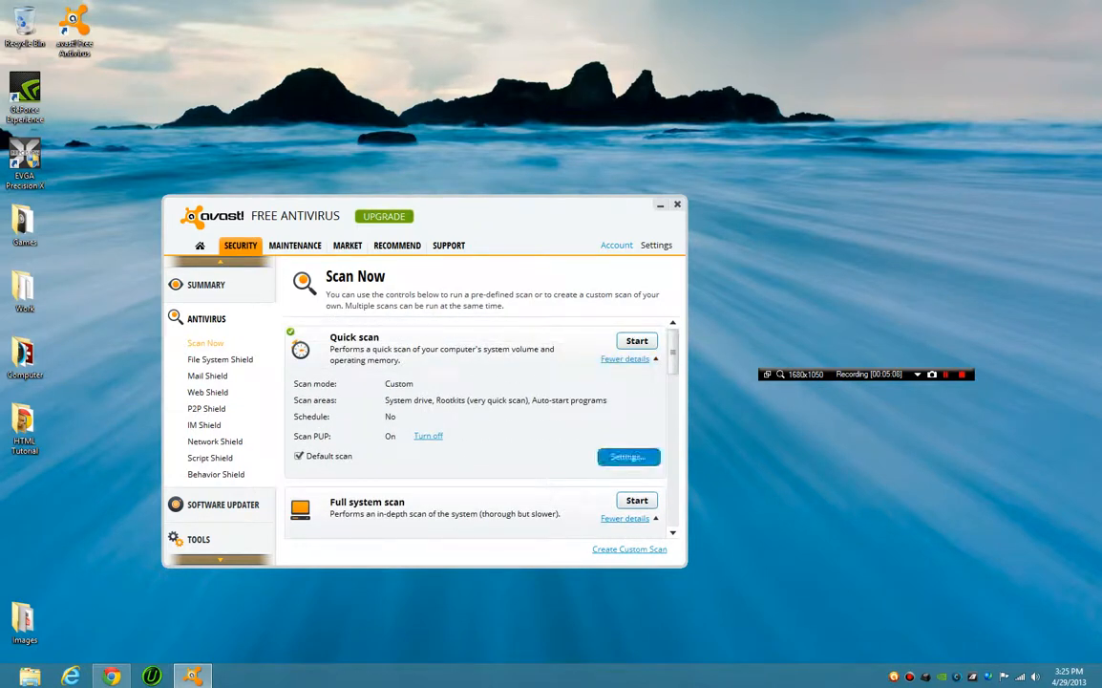
Step: Review the Quick scan's Sensitivity, Packers, Actions, Performance and Report file settings
click(627, 457)
click(344, 165)
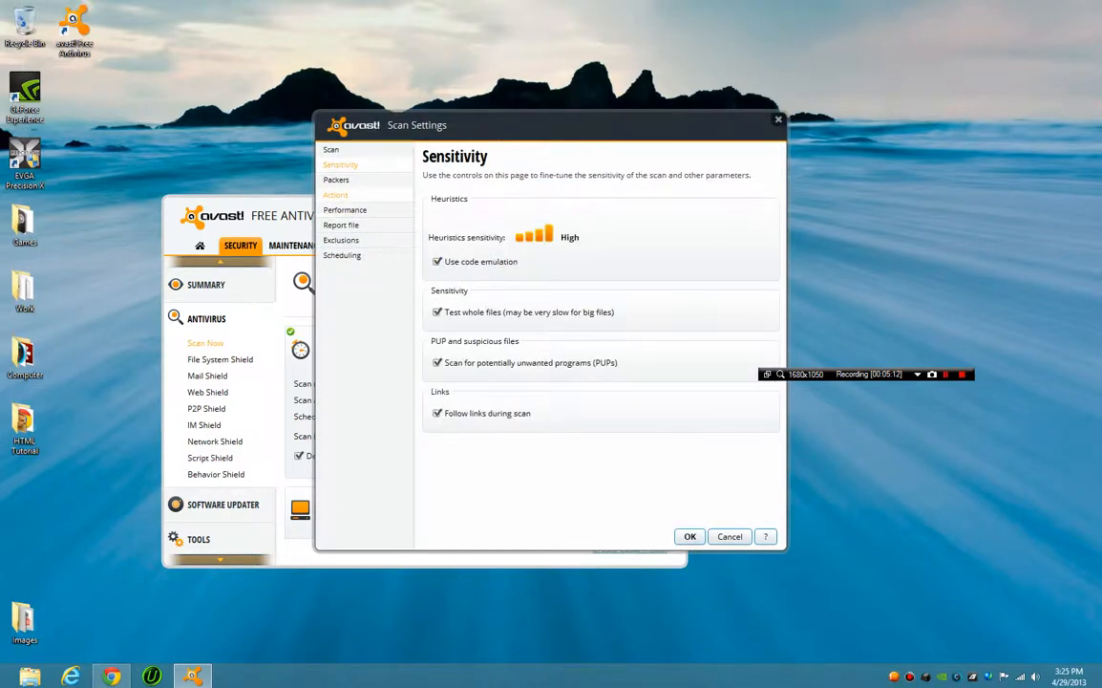
click(338, 179)
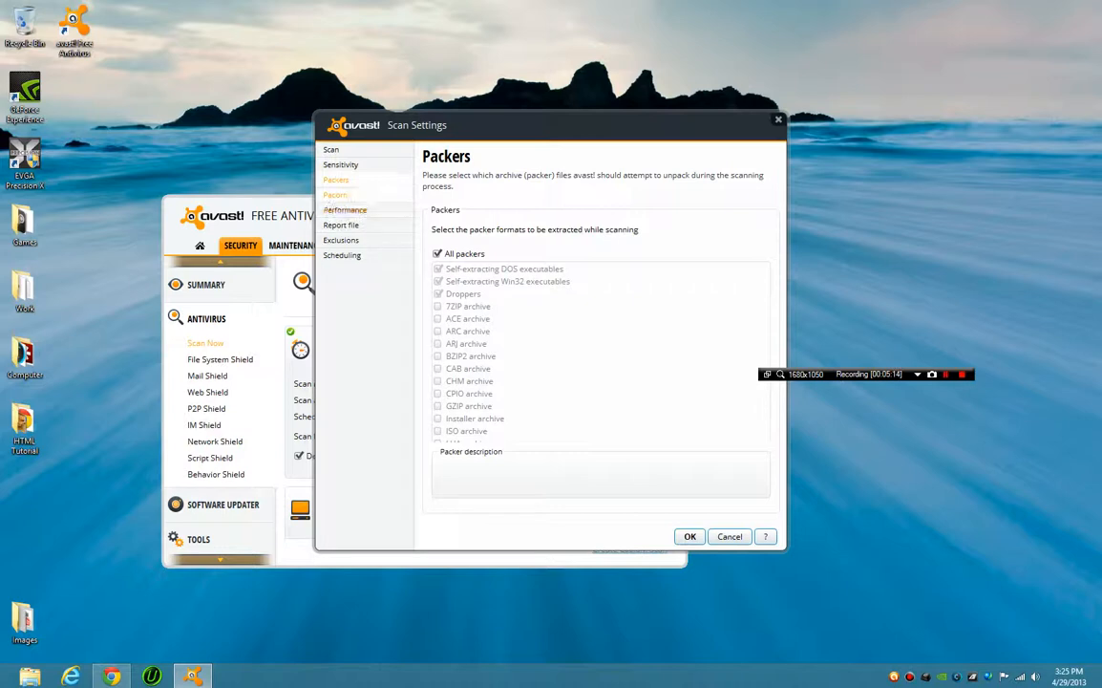
click(336, 195)
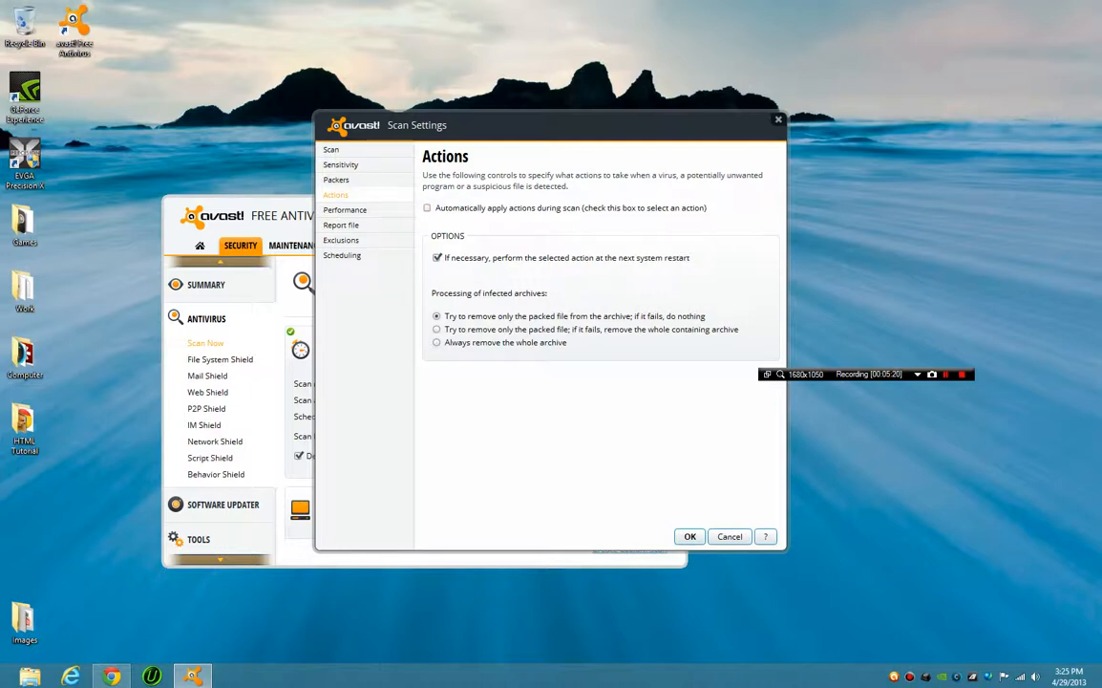
click(345, 210)
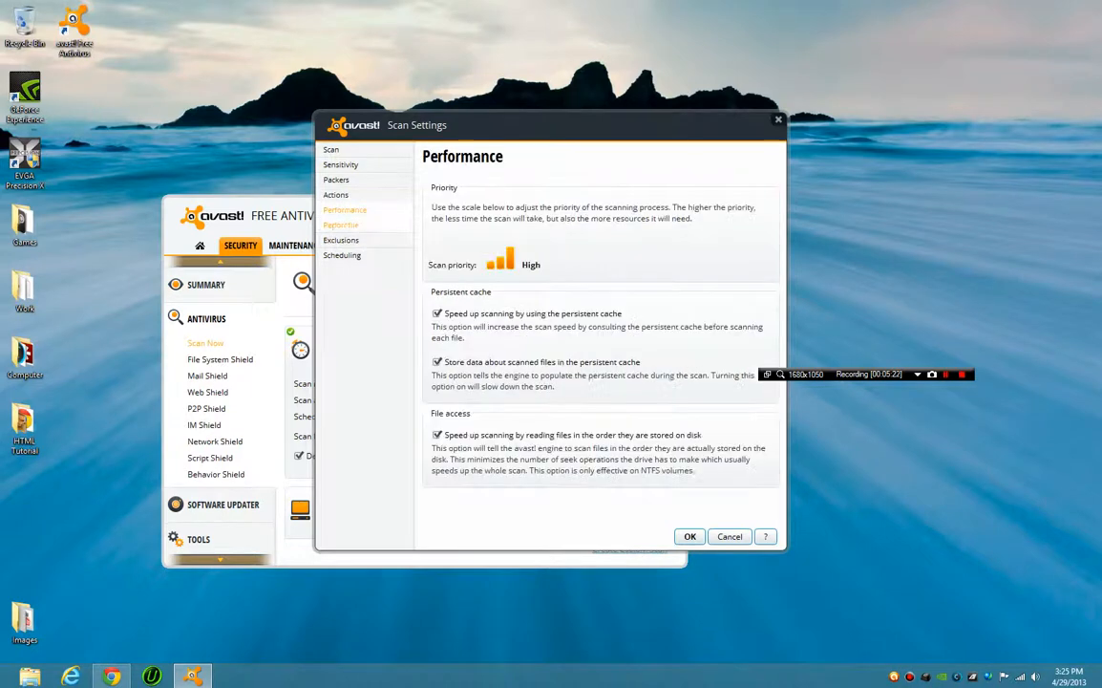
click(340, 224)
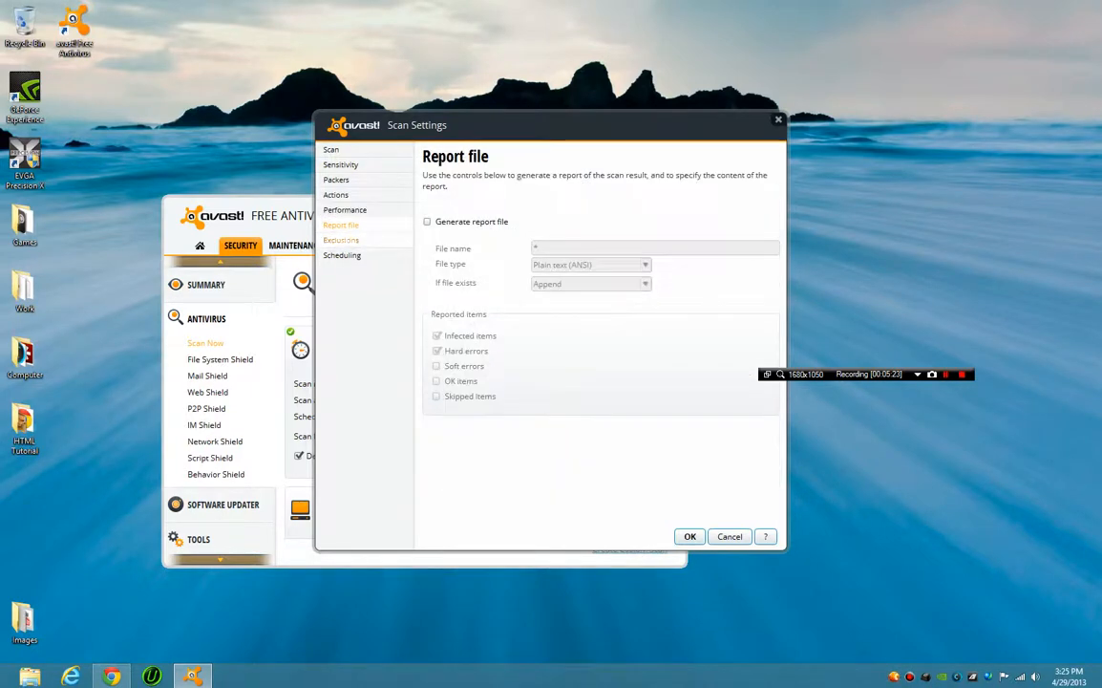
Step: Review the Quick scan's Performance, Exclusions, Scheduling and Report file settings, and close its settings with OK
click(344, 211)
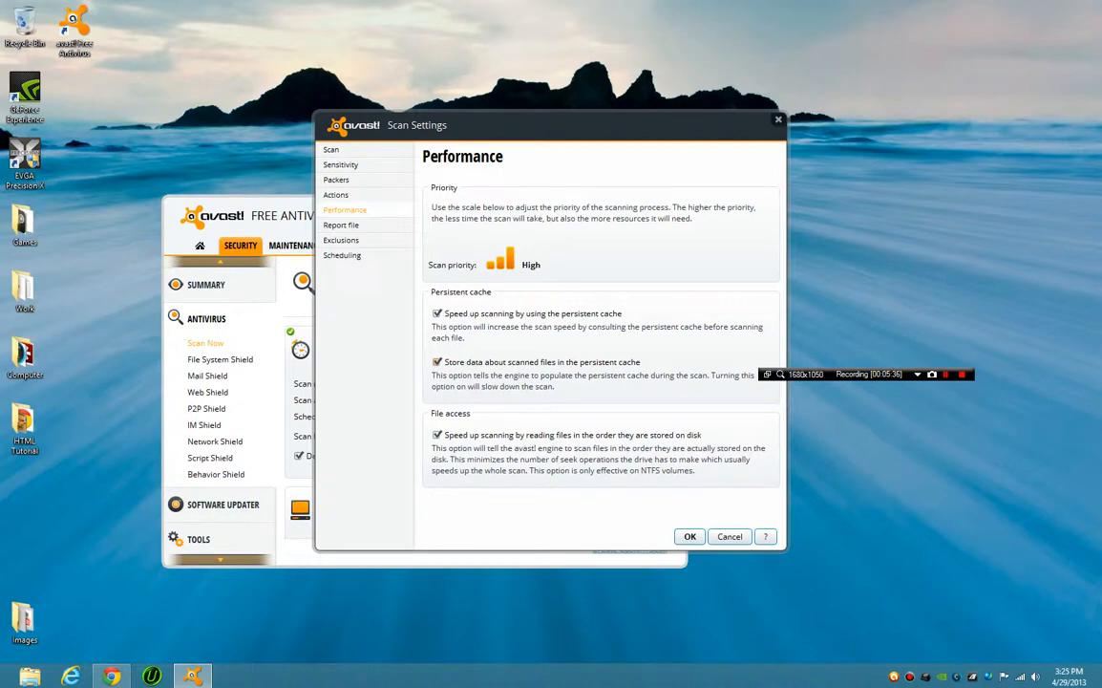
click(341, 241)
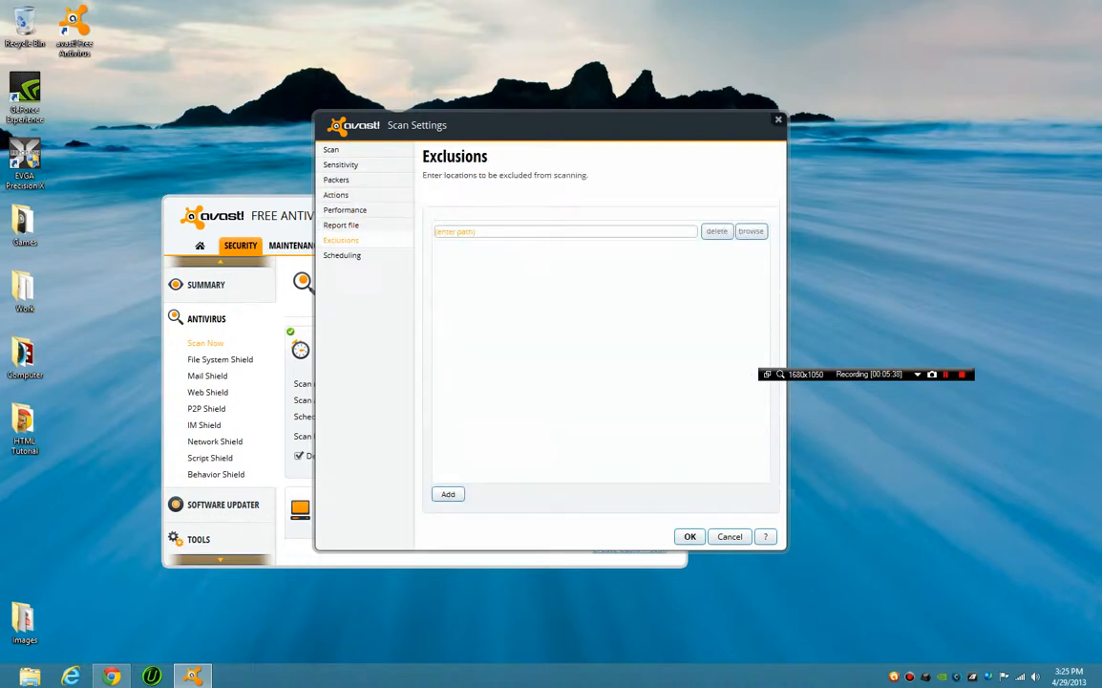
click(340, 225)
click(341, 256)
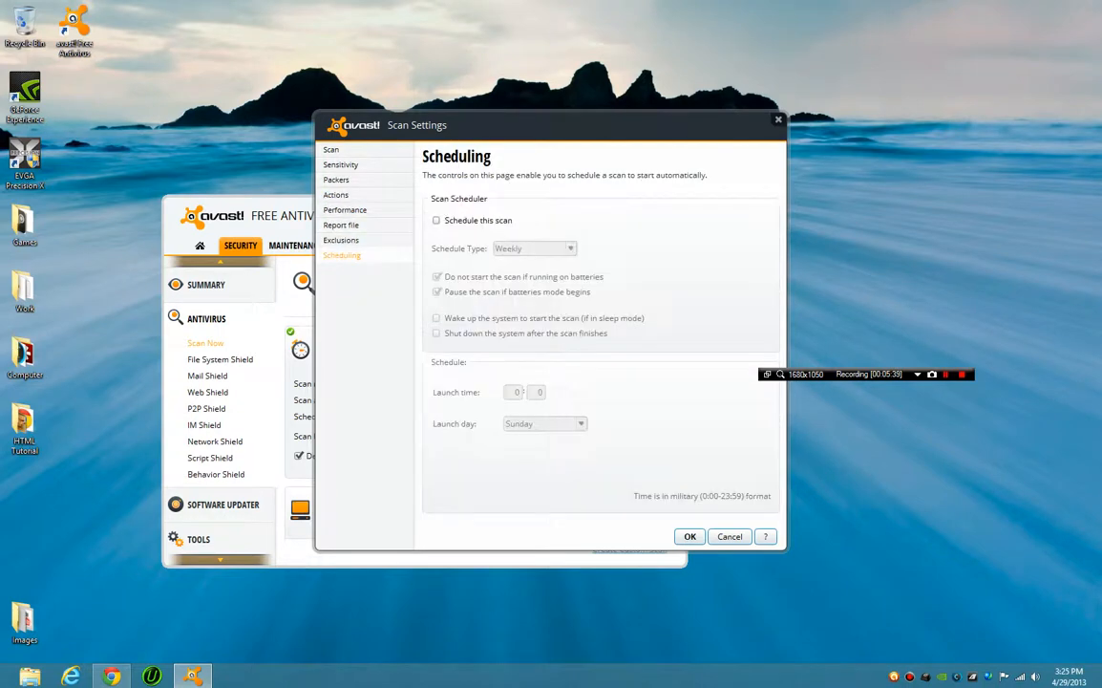
click(341, 225)
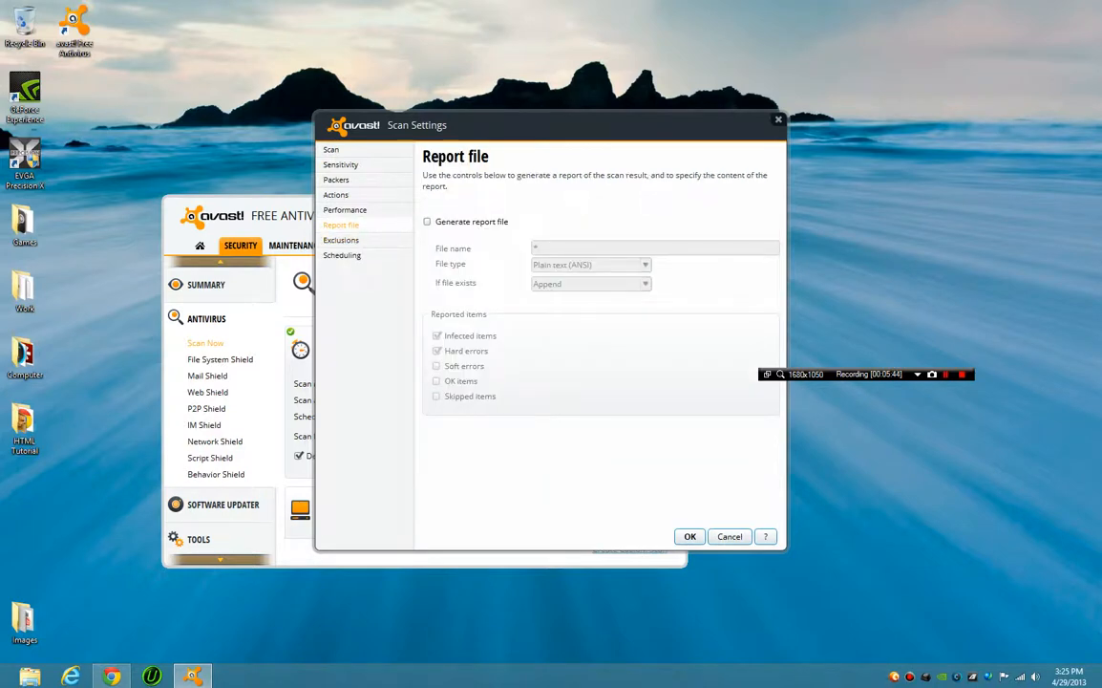
click(689, 537)
Step: Expand the details of the Startup scan and turn on its scanning for potentially unwanted programs (PUP)
scroll(477, 425, down, 10)
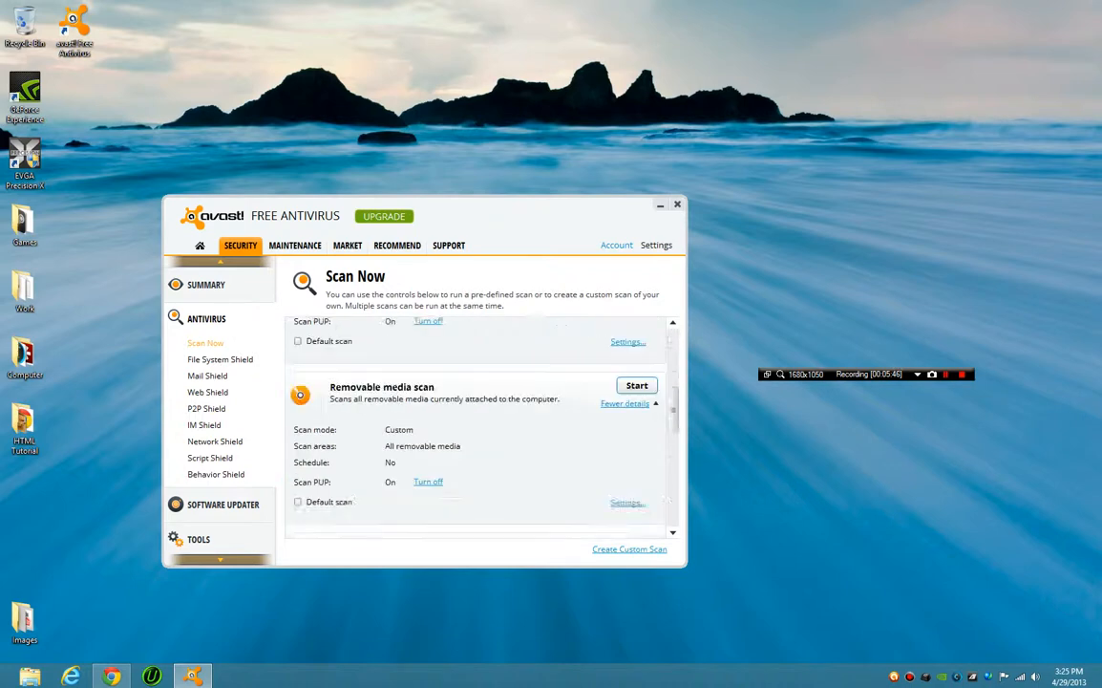
scroll(478, 425, up, 1)
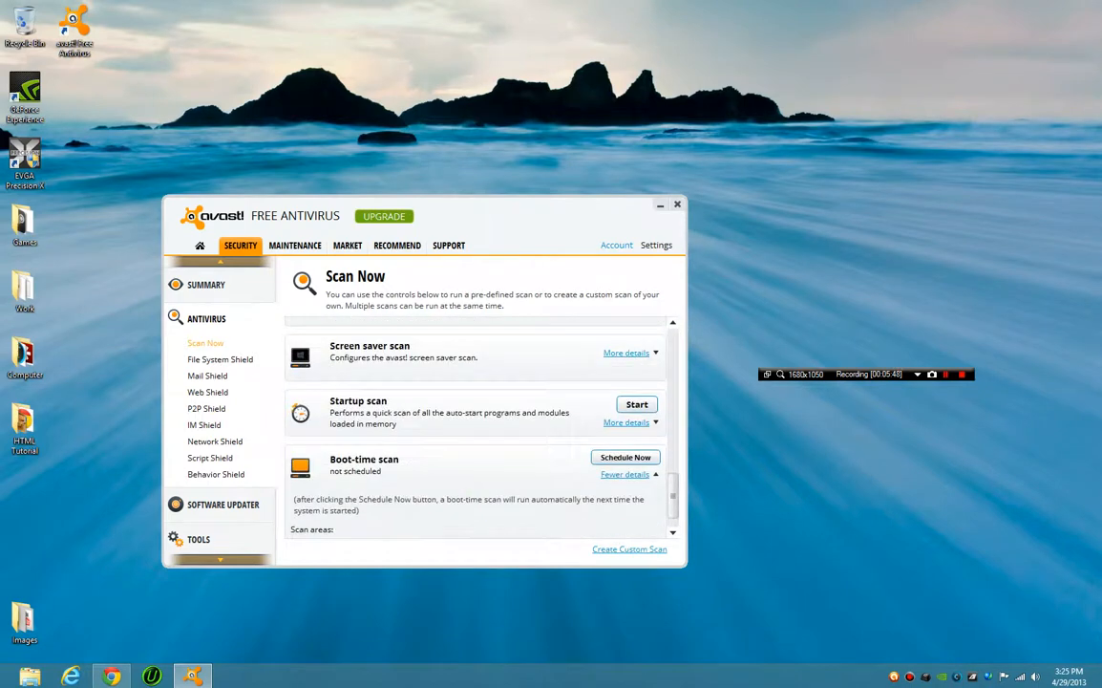
click(626, 422)
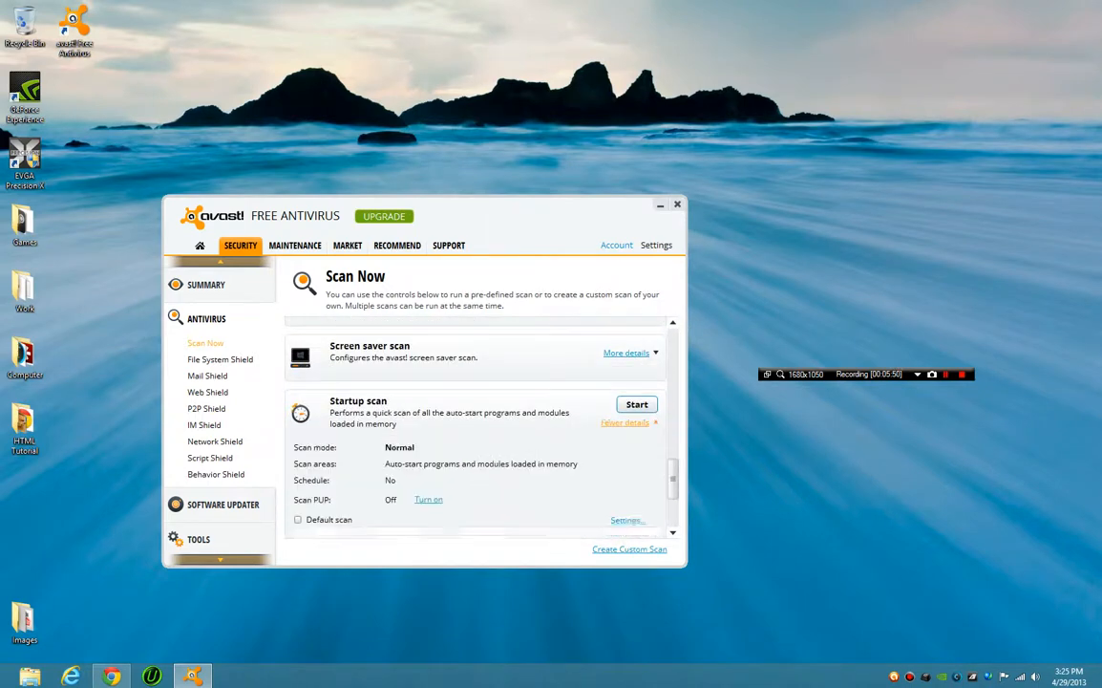
click(428, 498)
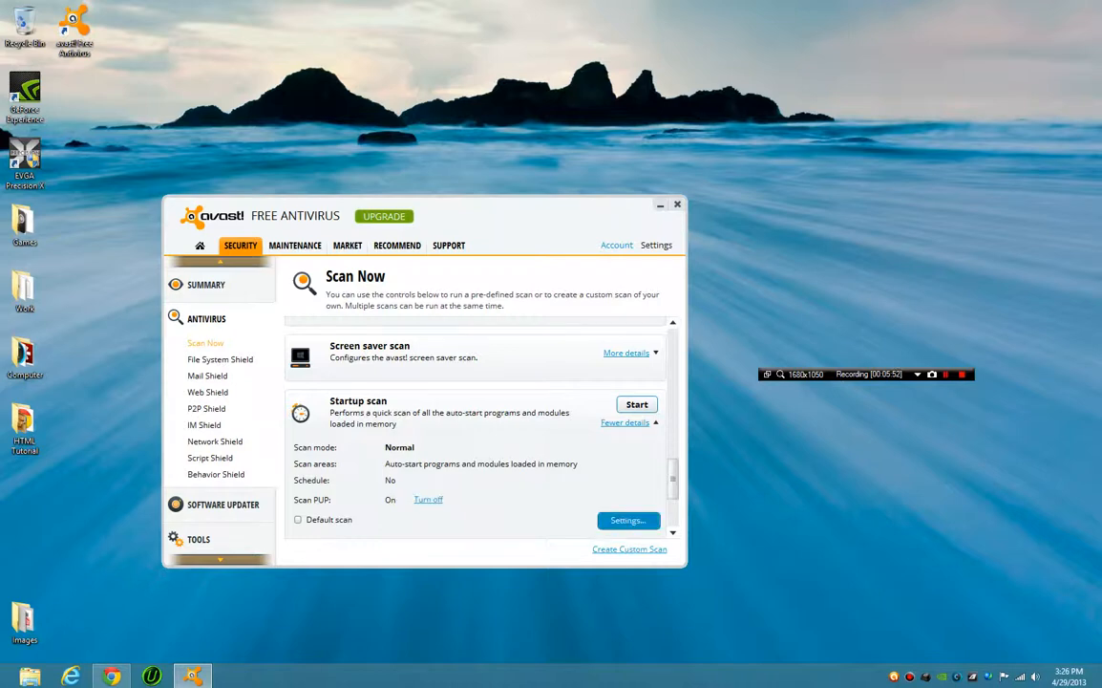
Step: Set the Startup scan's heuristics sensitivity to High and enable testing of whole files
click(629, 520)
click(340, 164)
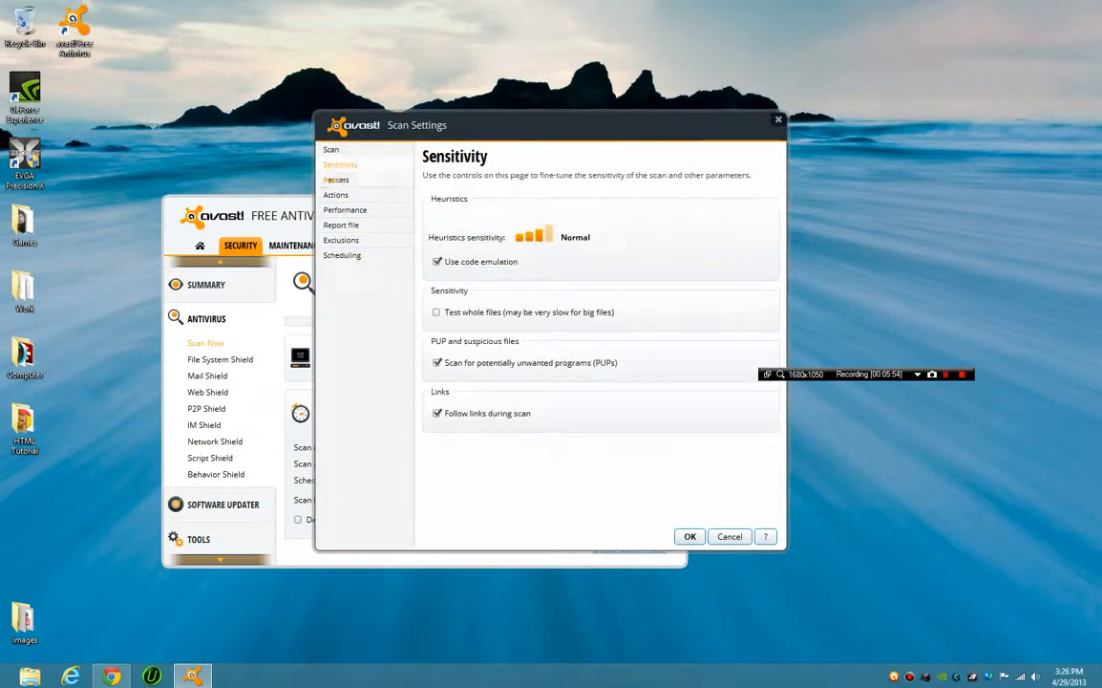
click(548, 234)
click(437, 312)
Step: Set the Startup scan's priority to High, look through its remaining settings pages, and accept the settings
click(335, 180)
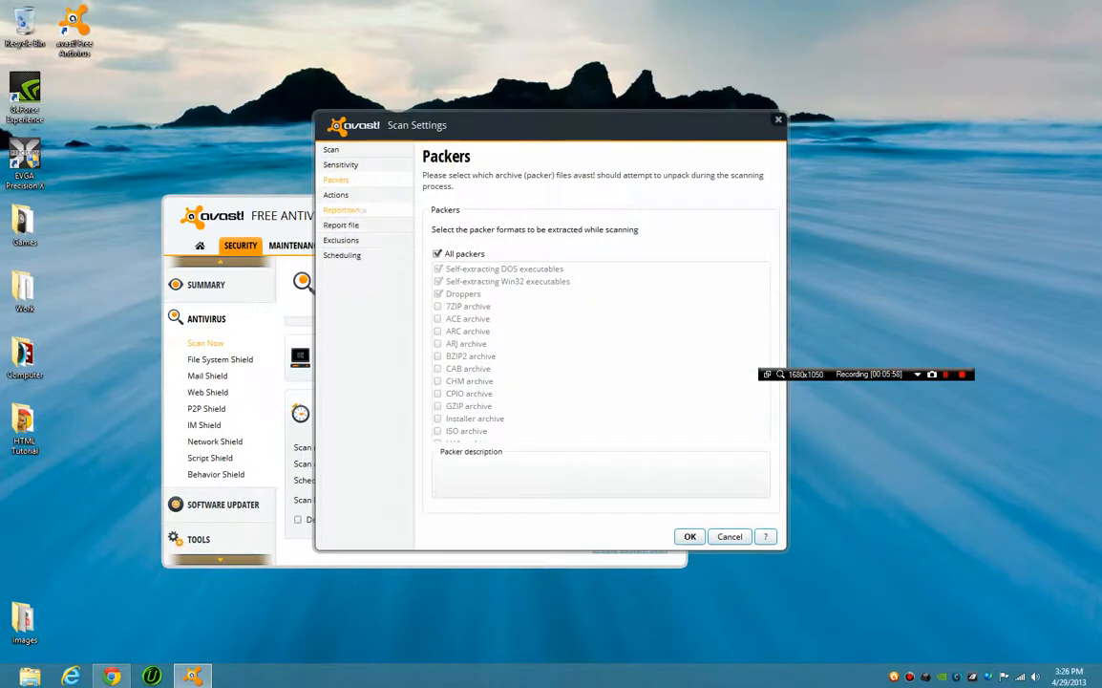
click(345, 209)
click(510, 256)
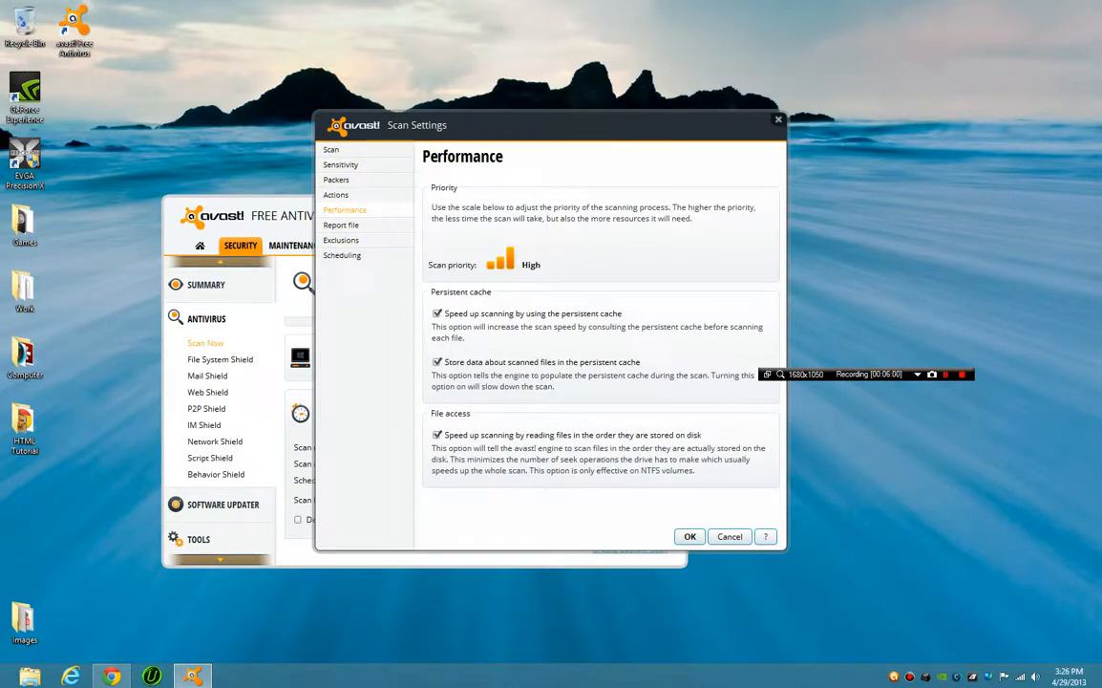
click(341, 225)
click(341, 241)
click(342, 255)
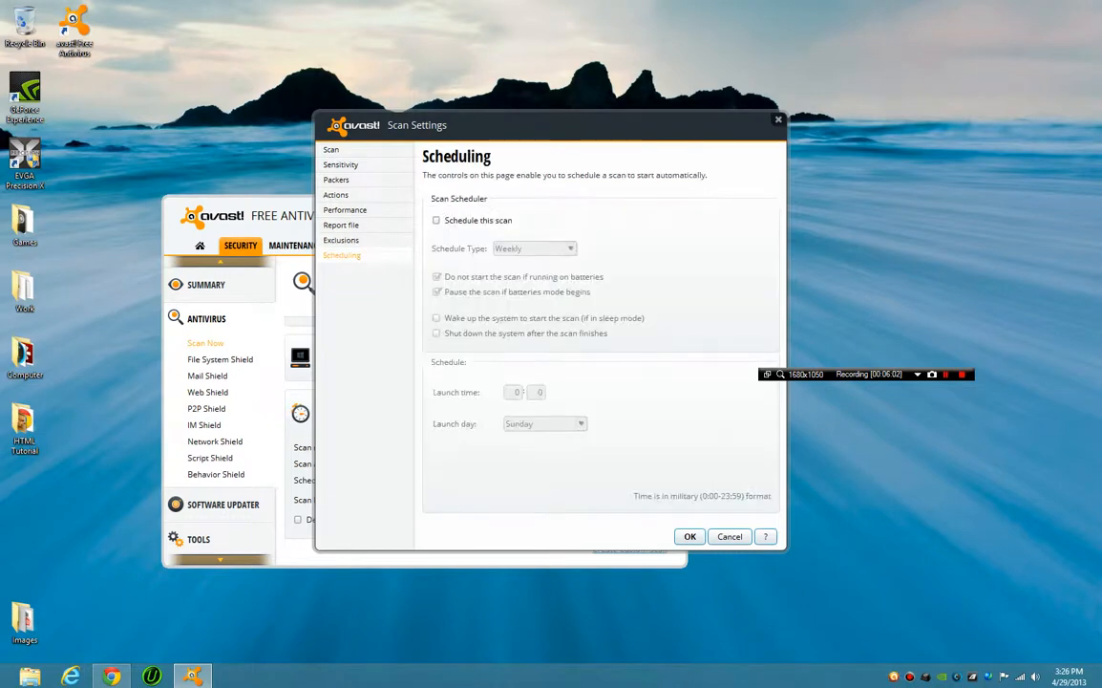
click(690, 537)
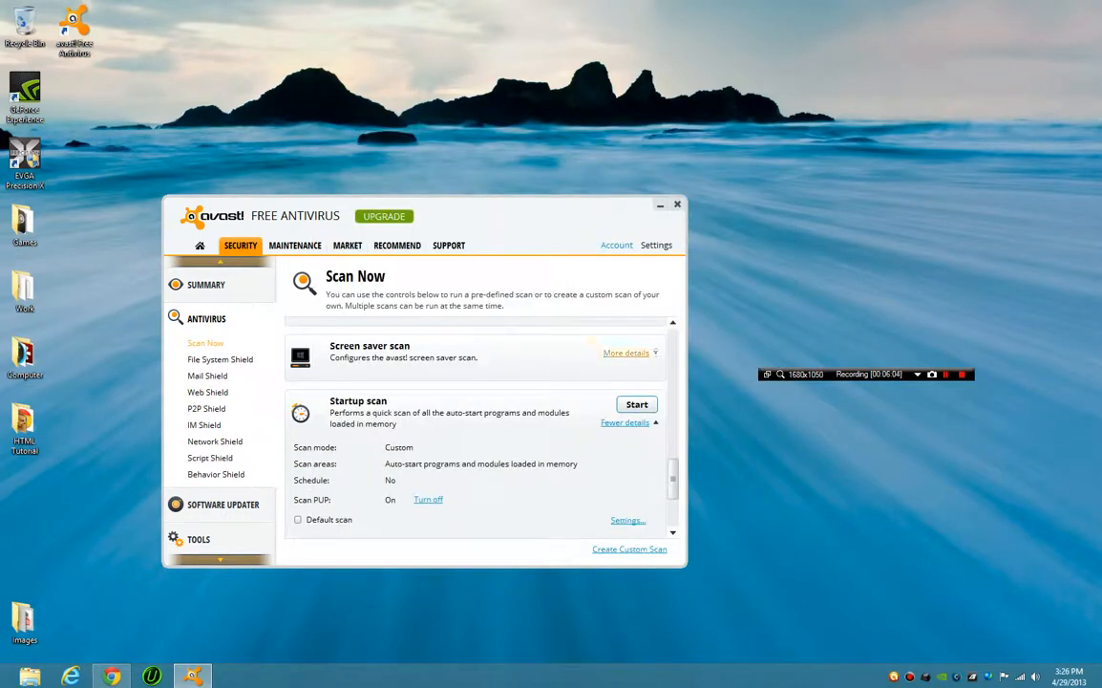
Step: Set the Screen saver scan's heuristics sensitivity to High and enable testing of whole files
click(626, 352)
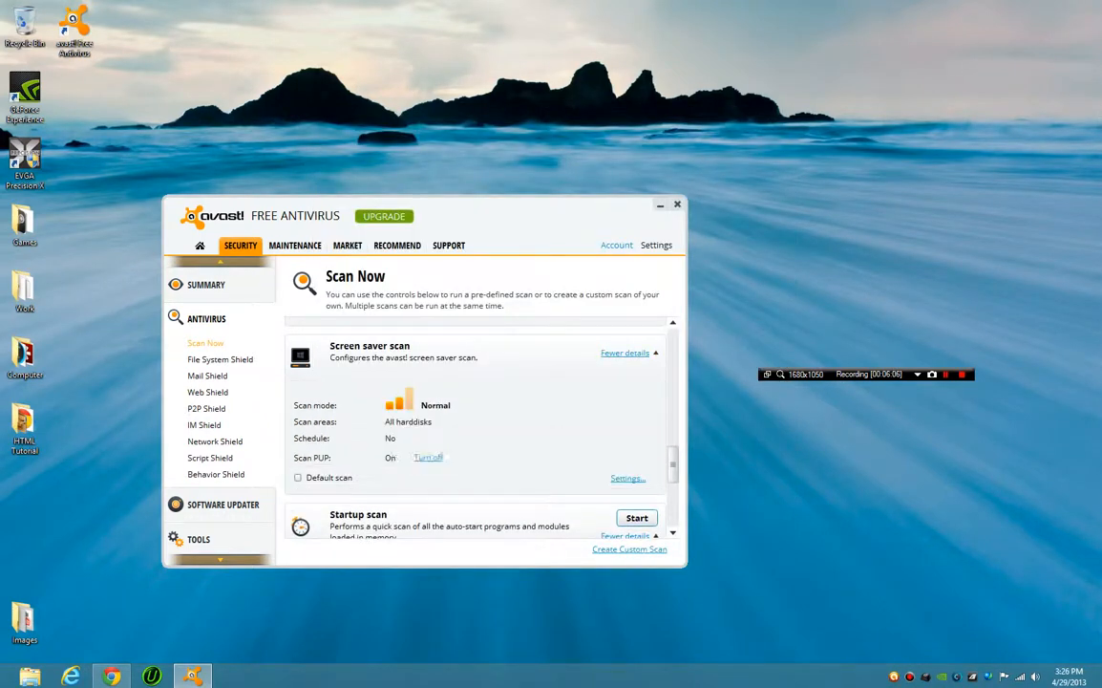
click(627, 477)
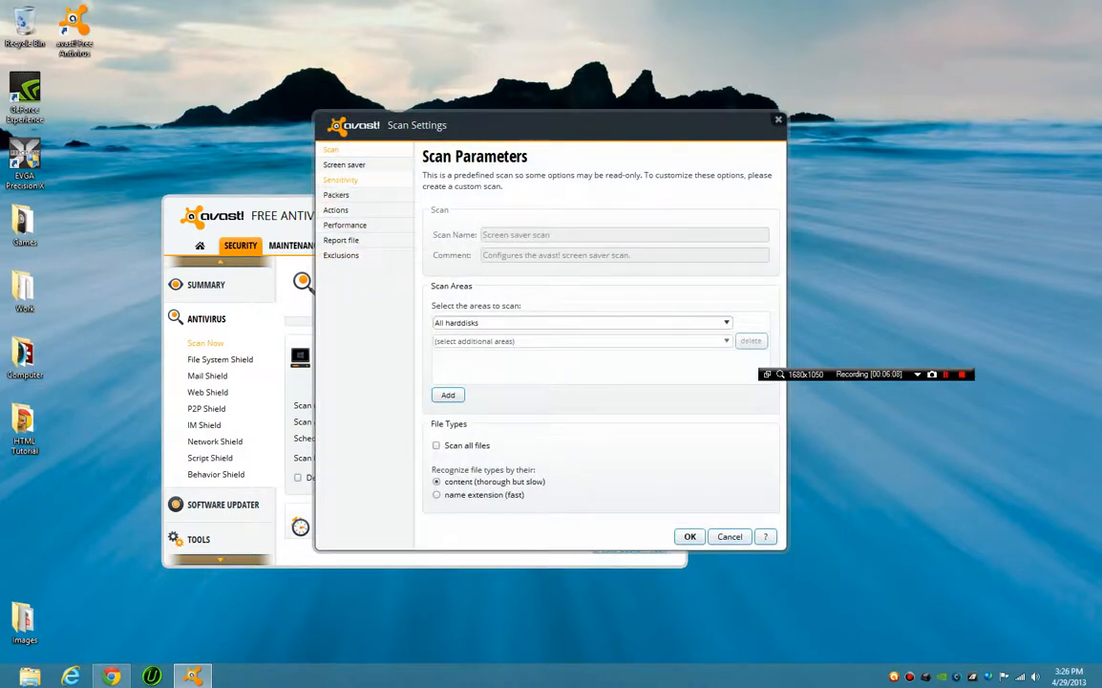
click(344, 164)
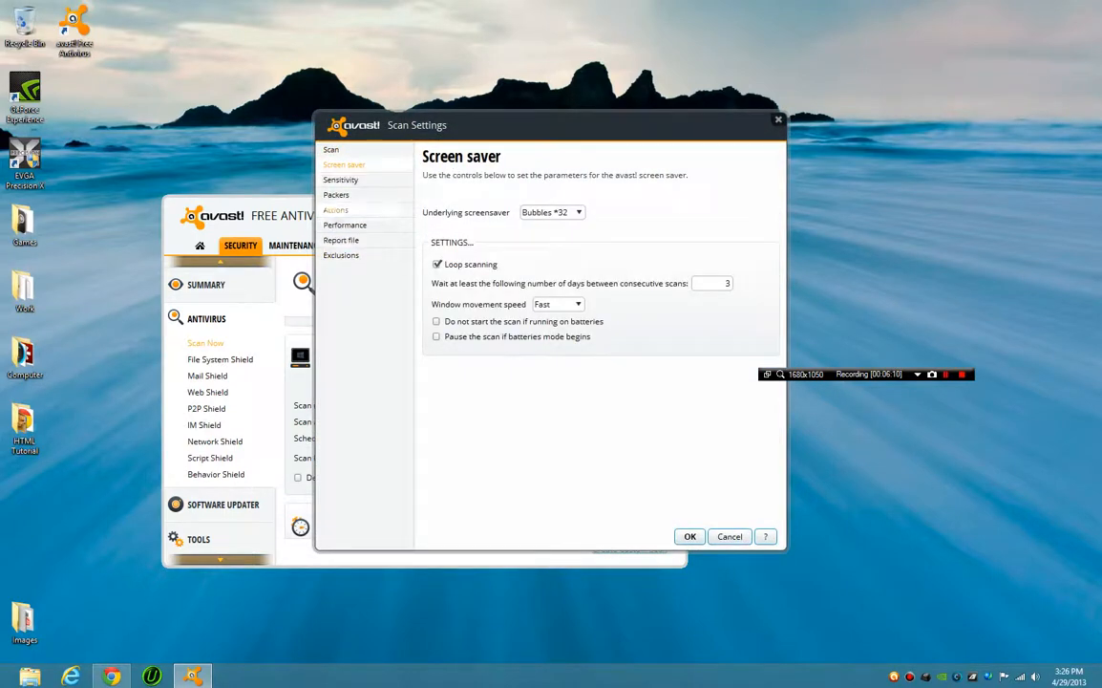
click(340, 179)
click(549, 234)
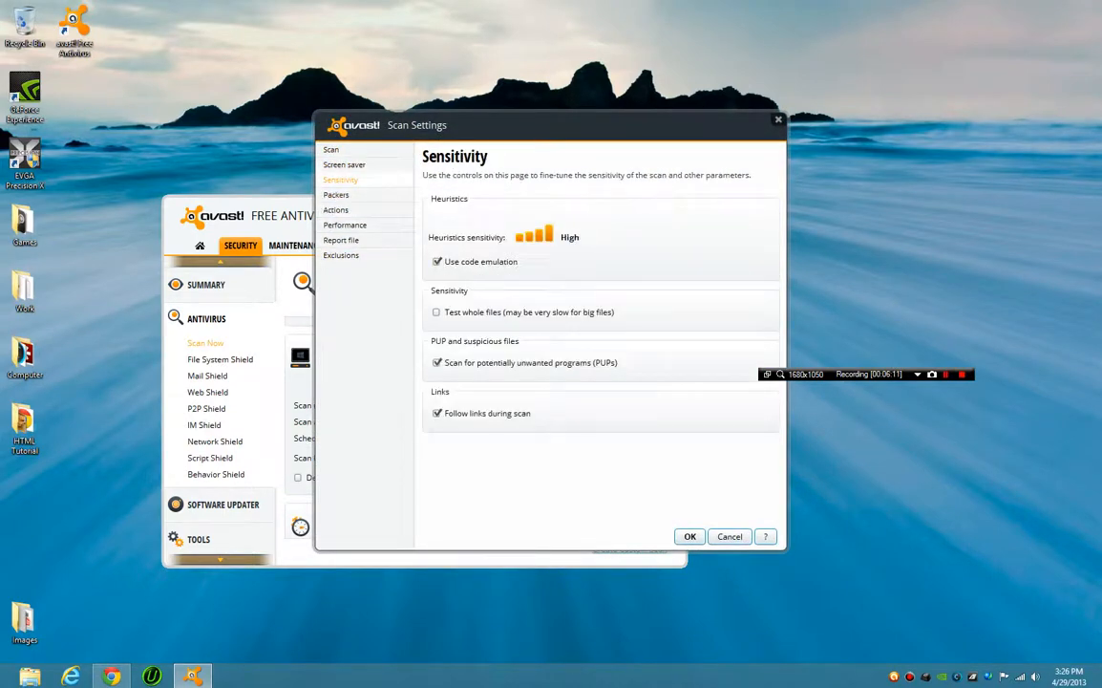
click(438, 312)
Step: Enable All packers for the Screen saver scan, review its Actions, Report file and Exclusions pages, and accept the settings
click(336, 195)
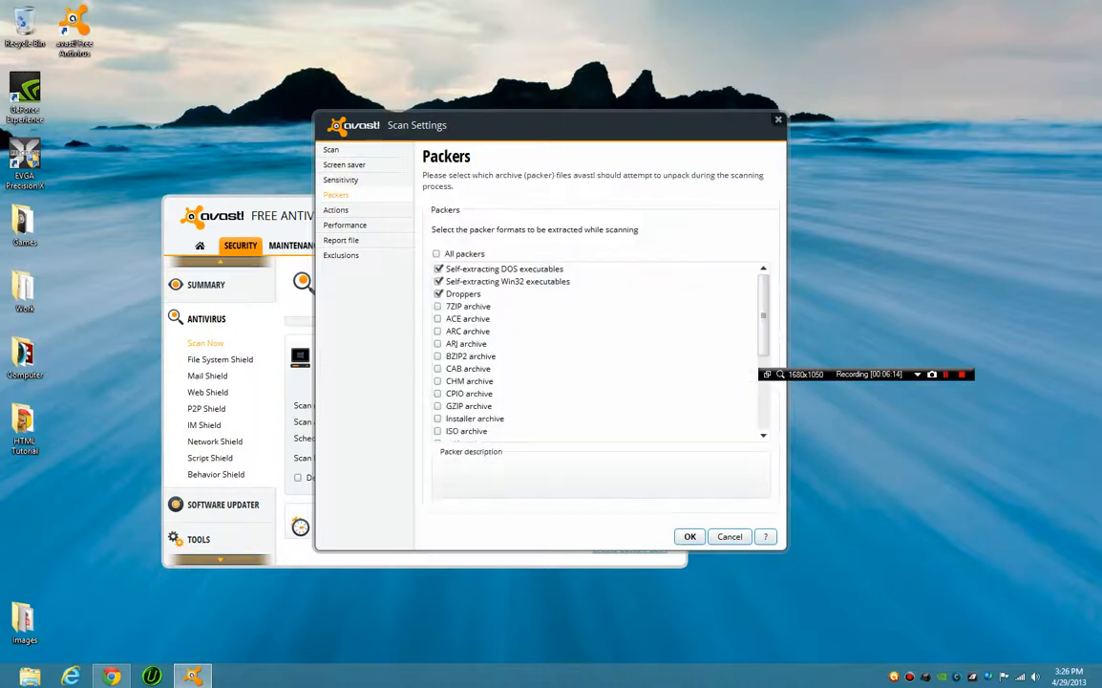
click(436, 254)
click(336, 210)
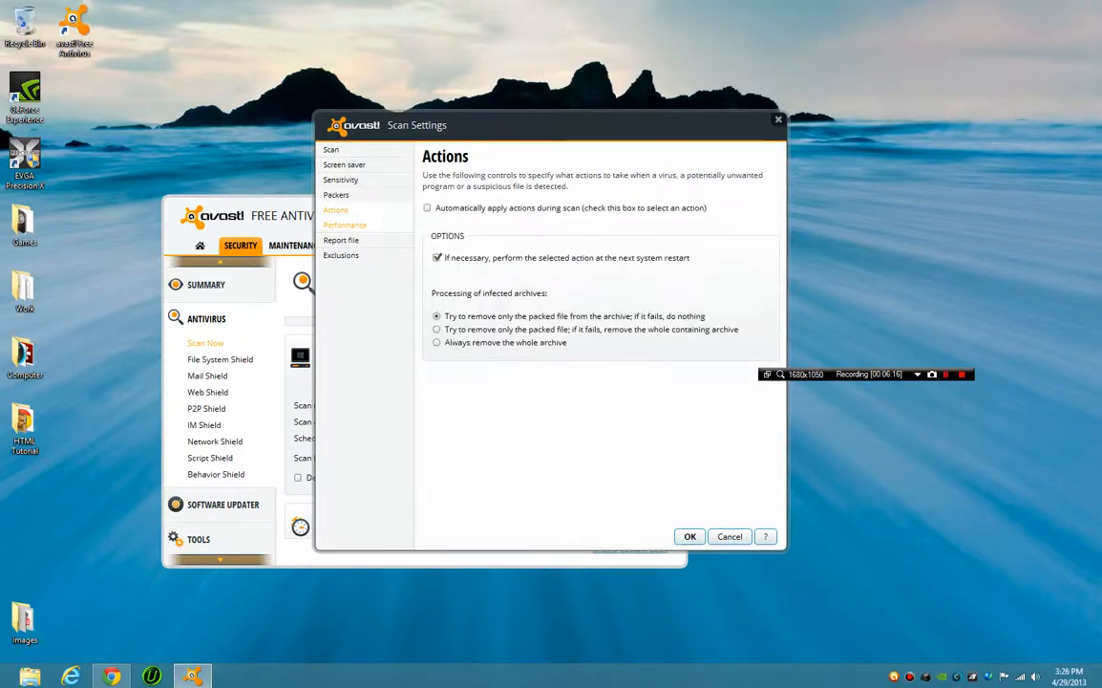
click(341, 239)
click(341, 255)
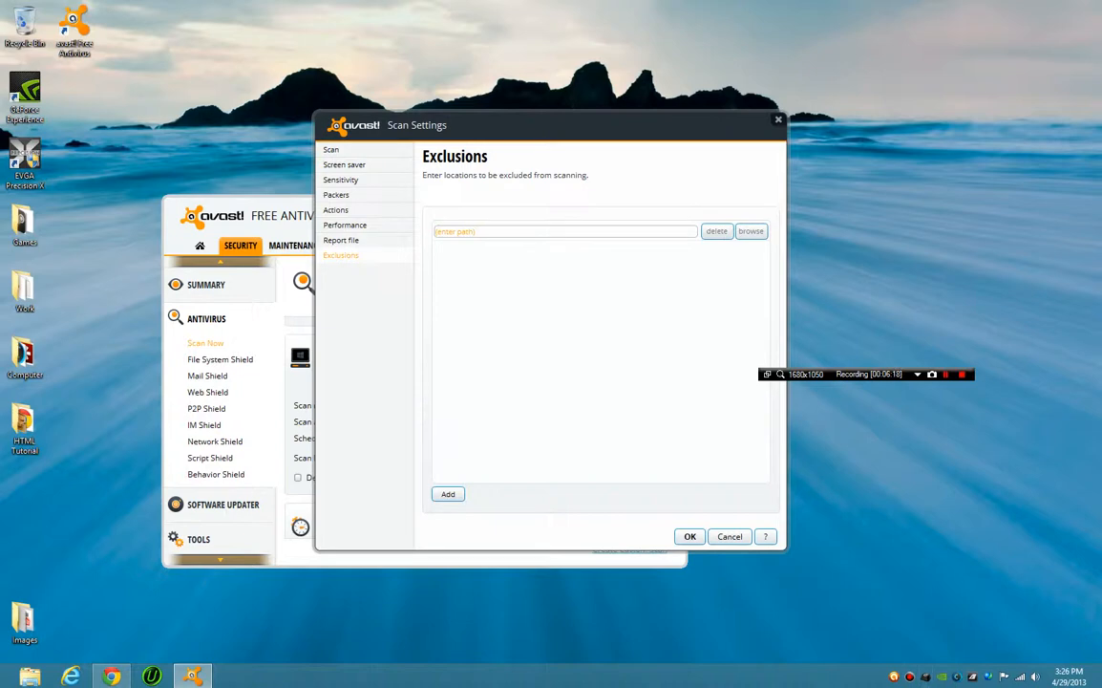
click(689, 537)
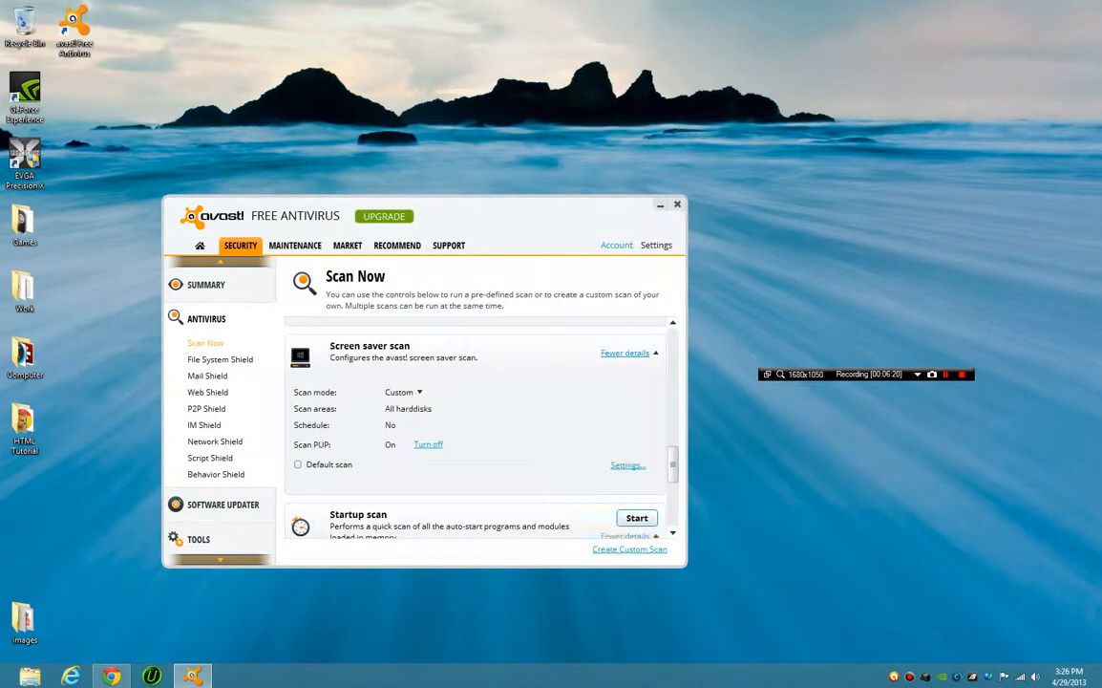
Step: Expand the details of Scan from Windows Explorer and turn on its scanning for potentially unwanted programs (PUP)
scroll(478, 430, down, 5)
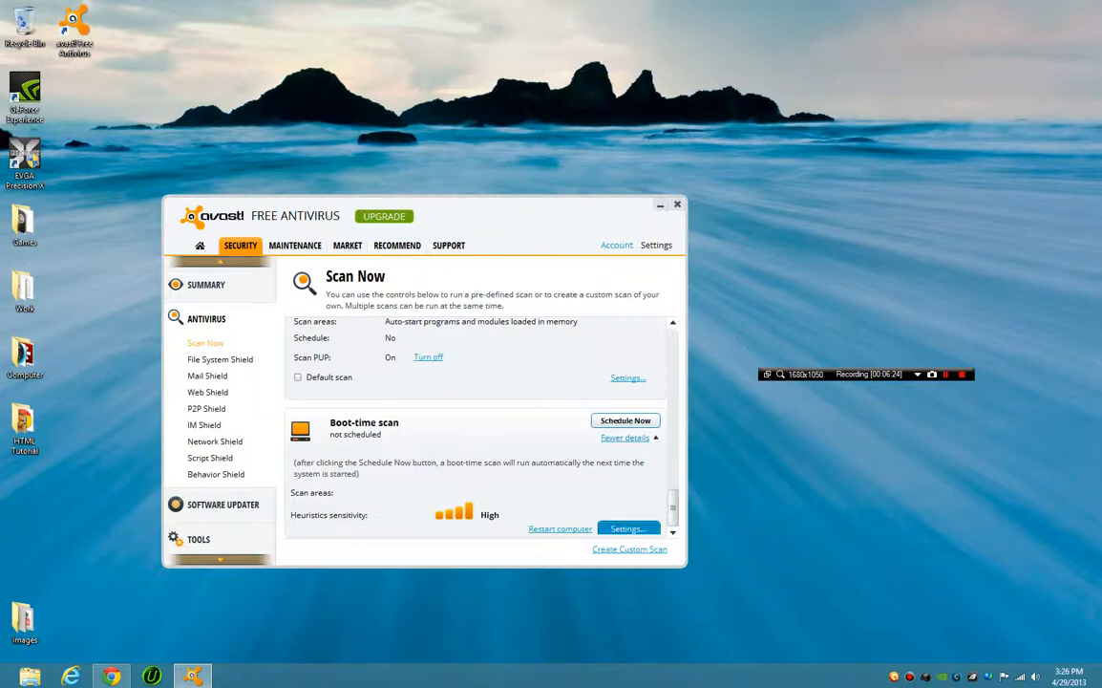
scroll(478, 430, up, 1)
scroll(478, 430, up, 8)
scroll(478, 430, down, 4)
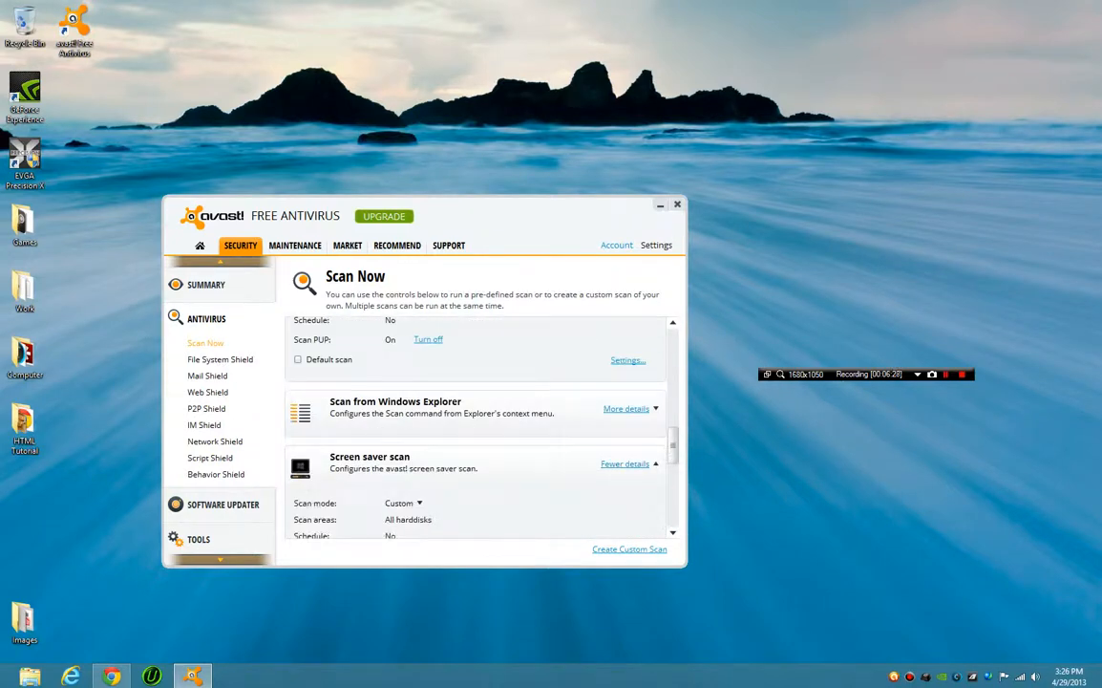
click(626, 409)
scroll(534, 478, down, 1)
click(429, 504)
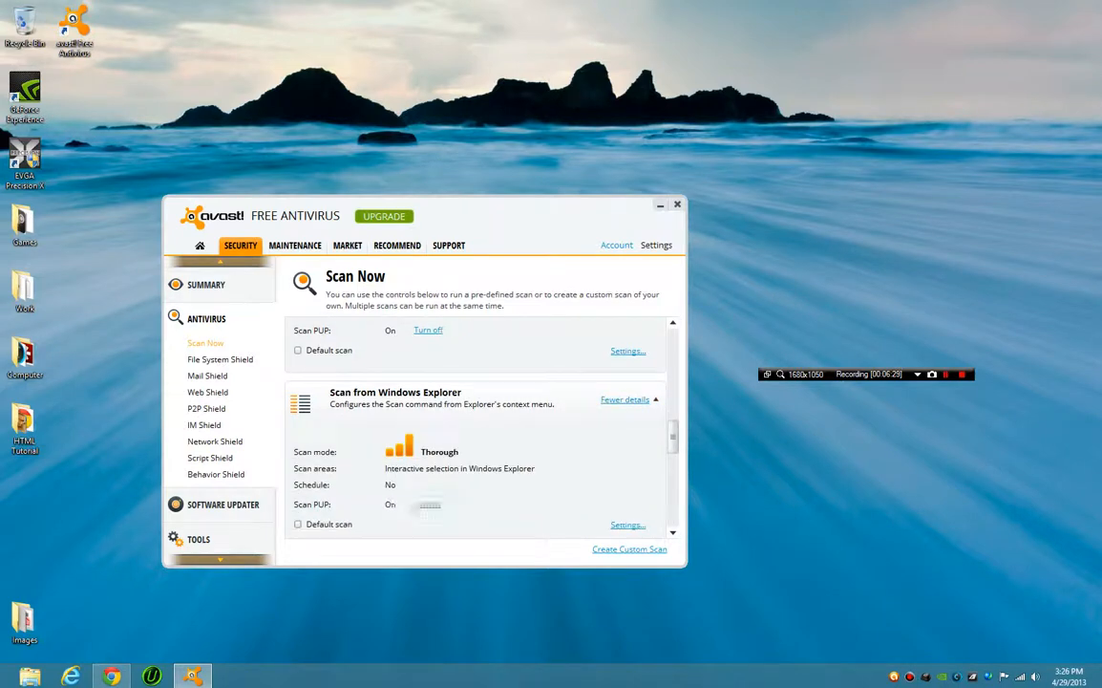
Step: Set the heuristics sensitivity of Scan from Windows Explorer to High
click(628, 524)
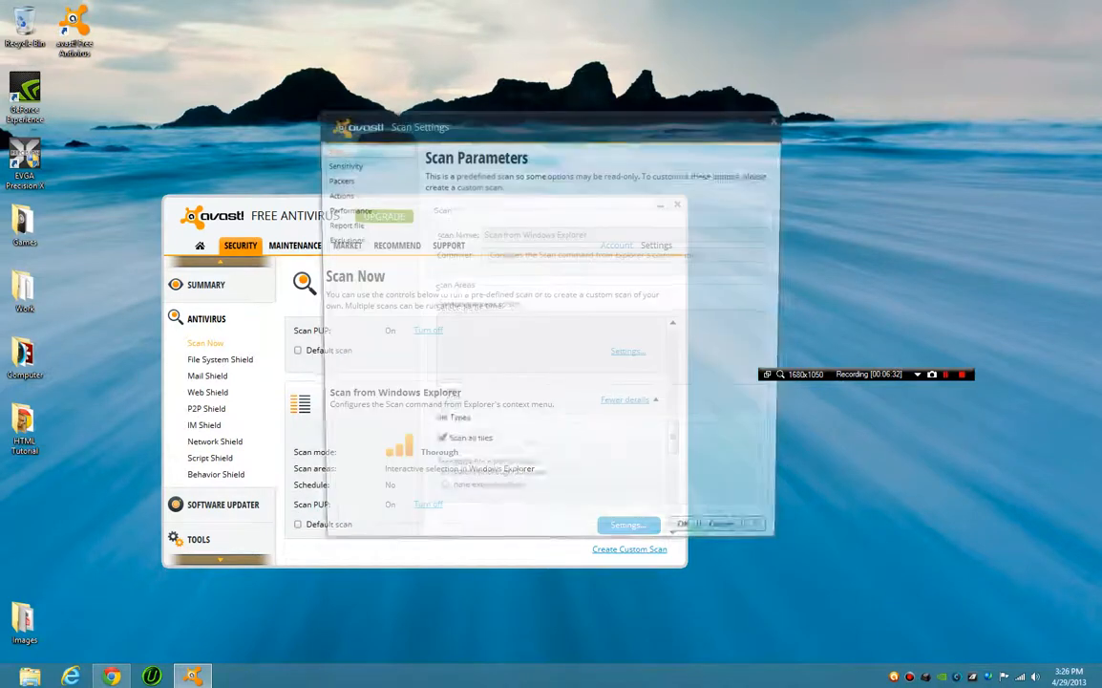
click(340, 164)
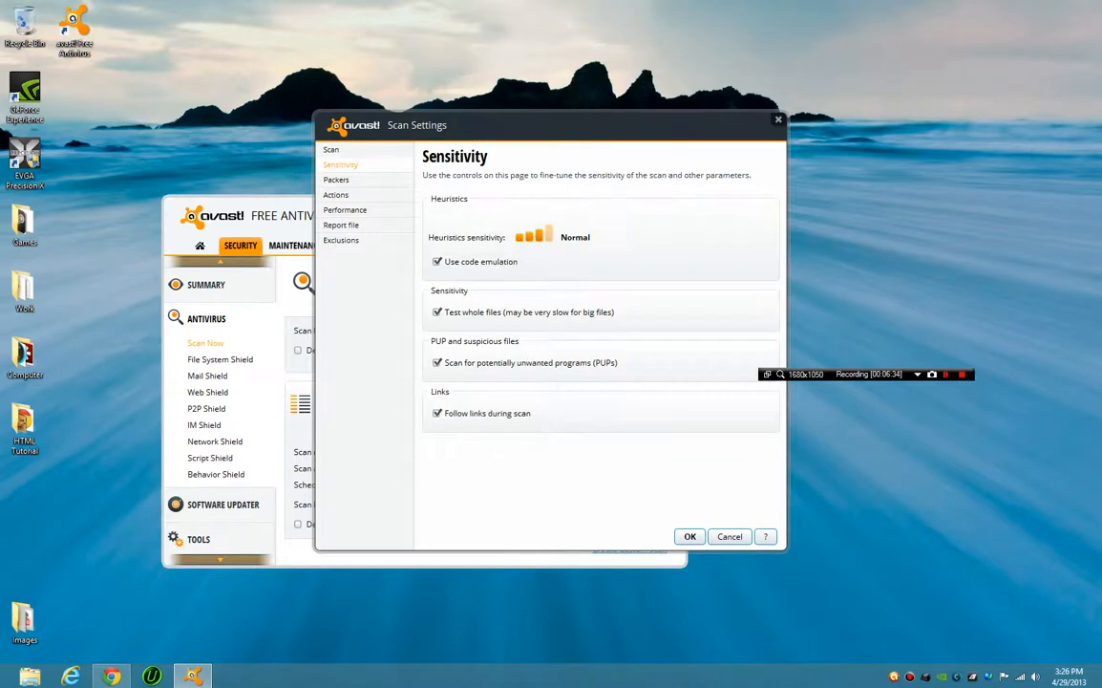
click(548, 234)
Step: Review the Packers, Actions, Performance, Report file and Exclusions pages of Scan from Windows Explorer and accept the scan settings
click(335, 179)
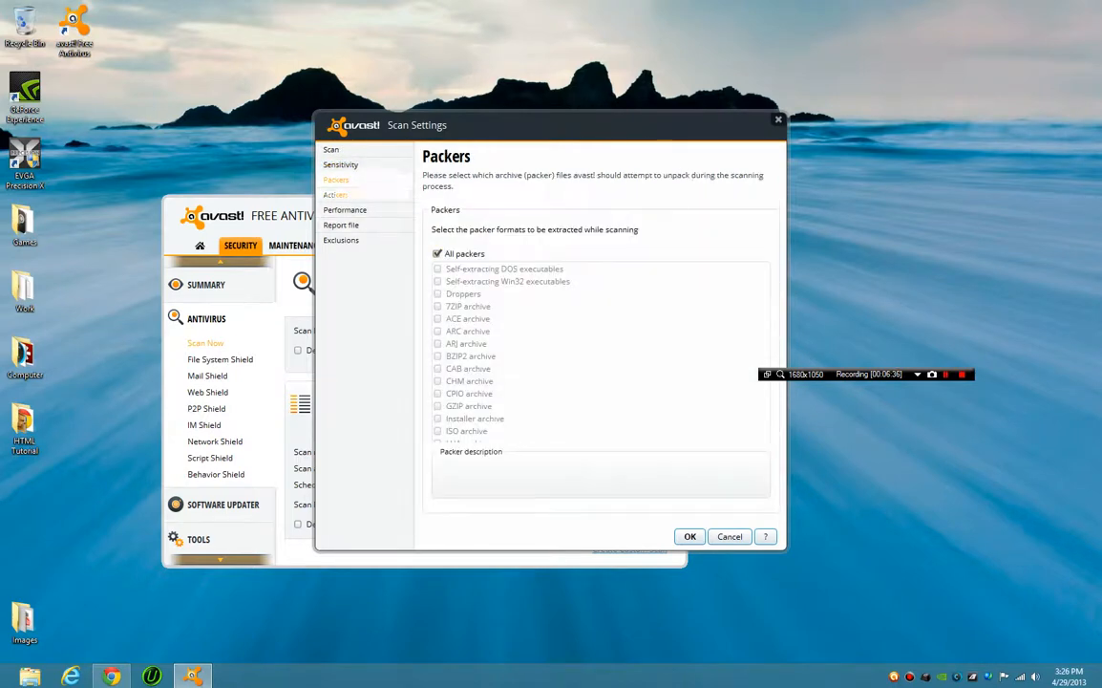
click(335, 194)
click(345, 209)
click(341, 224)
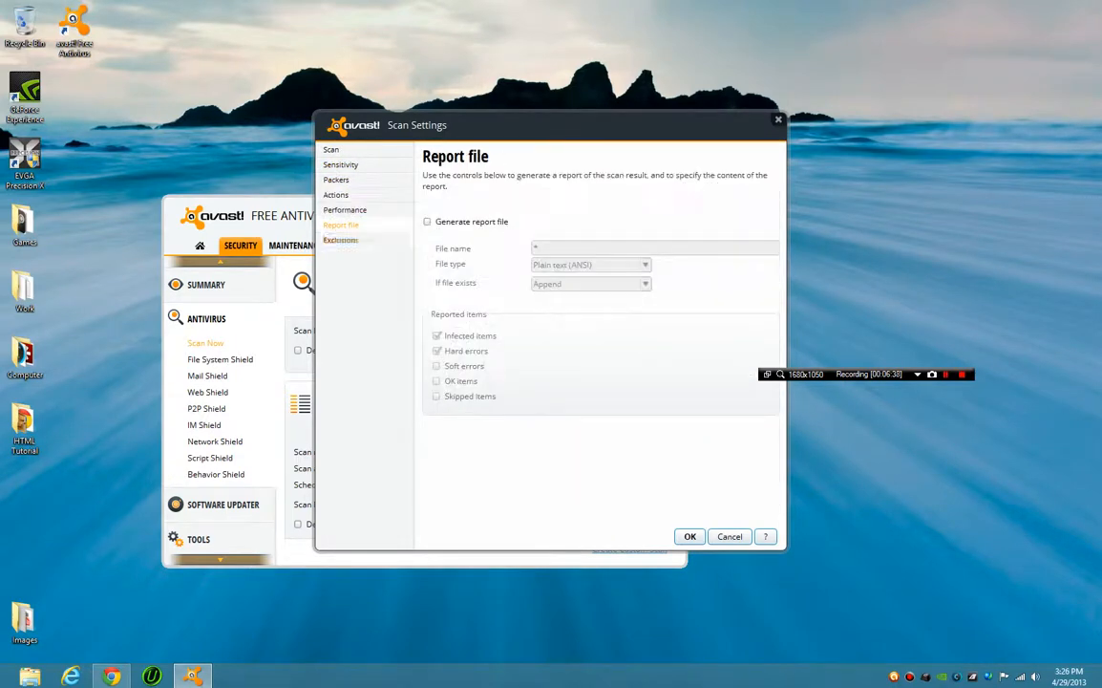
click(345, 209)
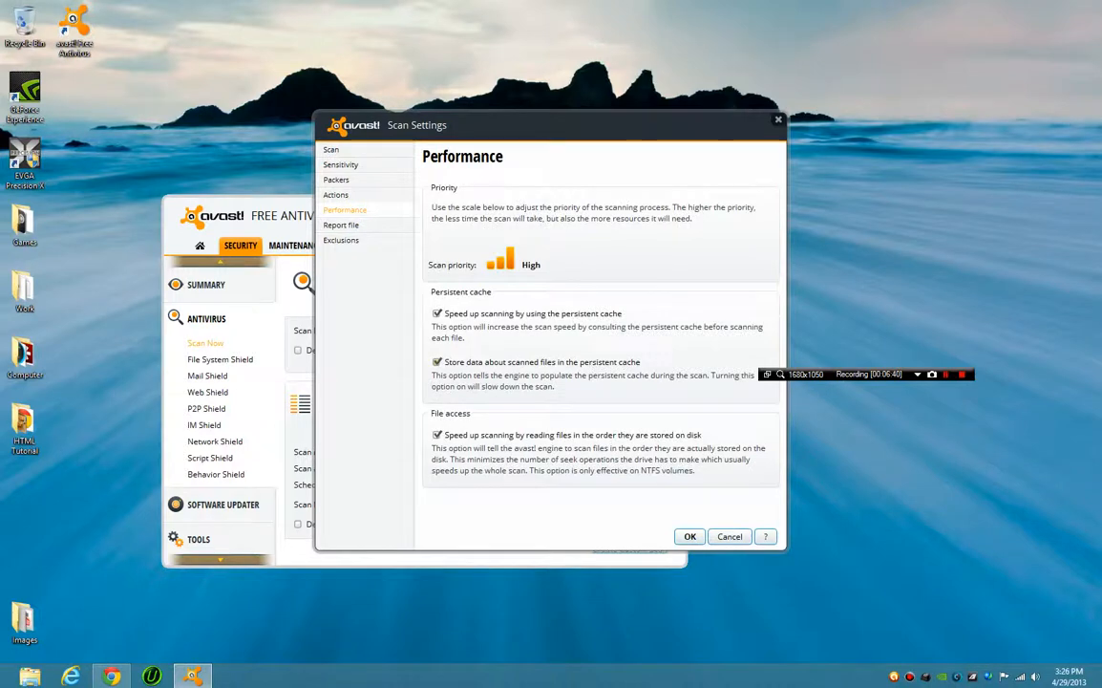
click(340, 239)
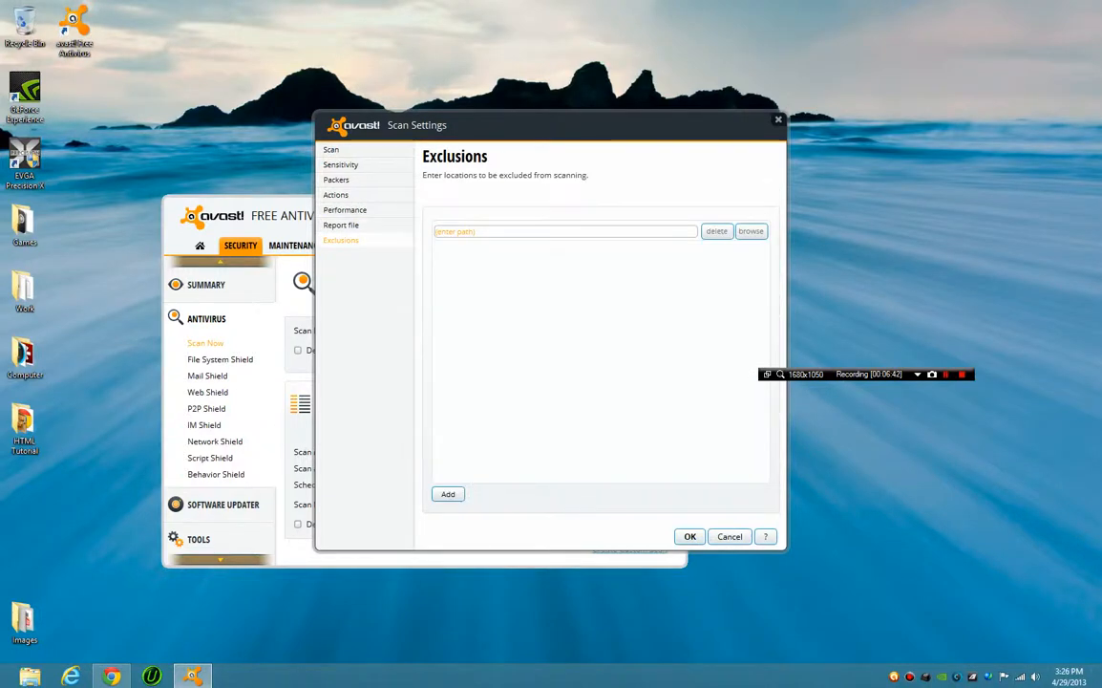
click(689, 537)
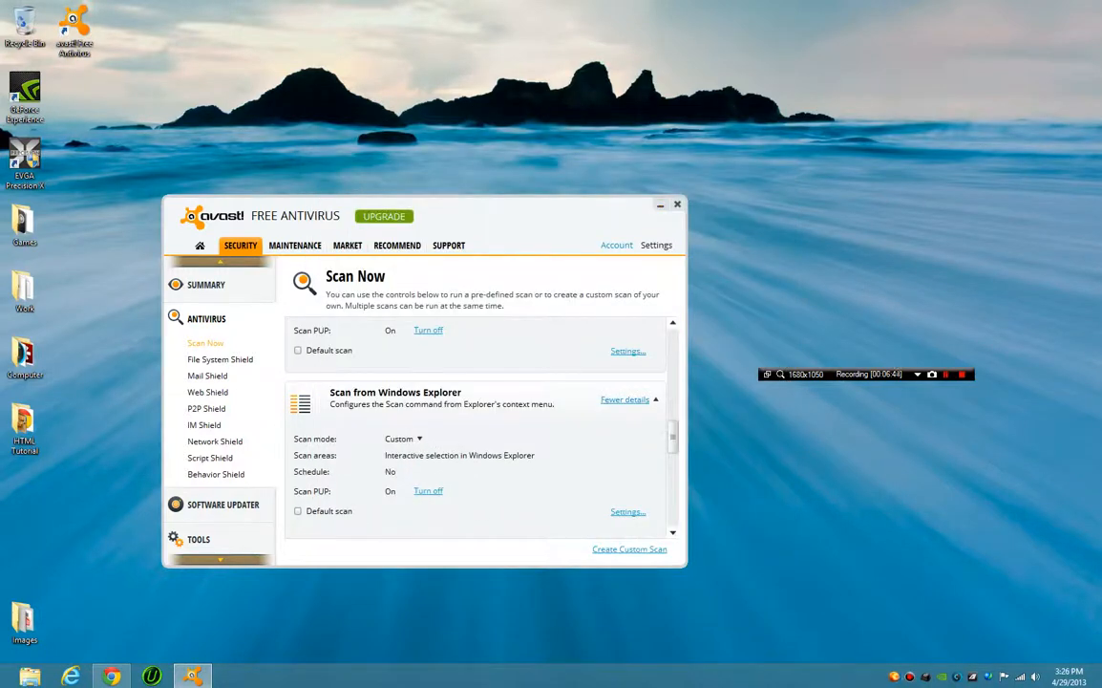
Step: Minimize the antivirus window, open Task Manager, sort the processes by memory and select the avast! Antivirus process
click(660, 204)
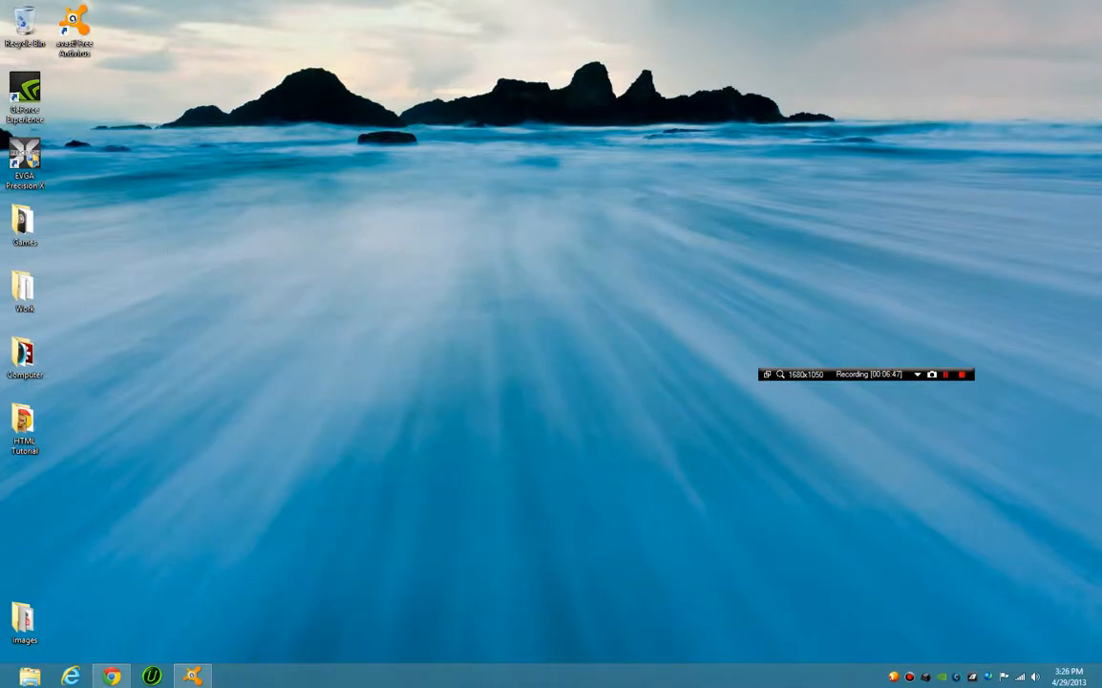
key(ctrl+shift+Escape)
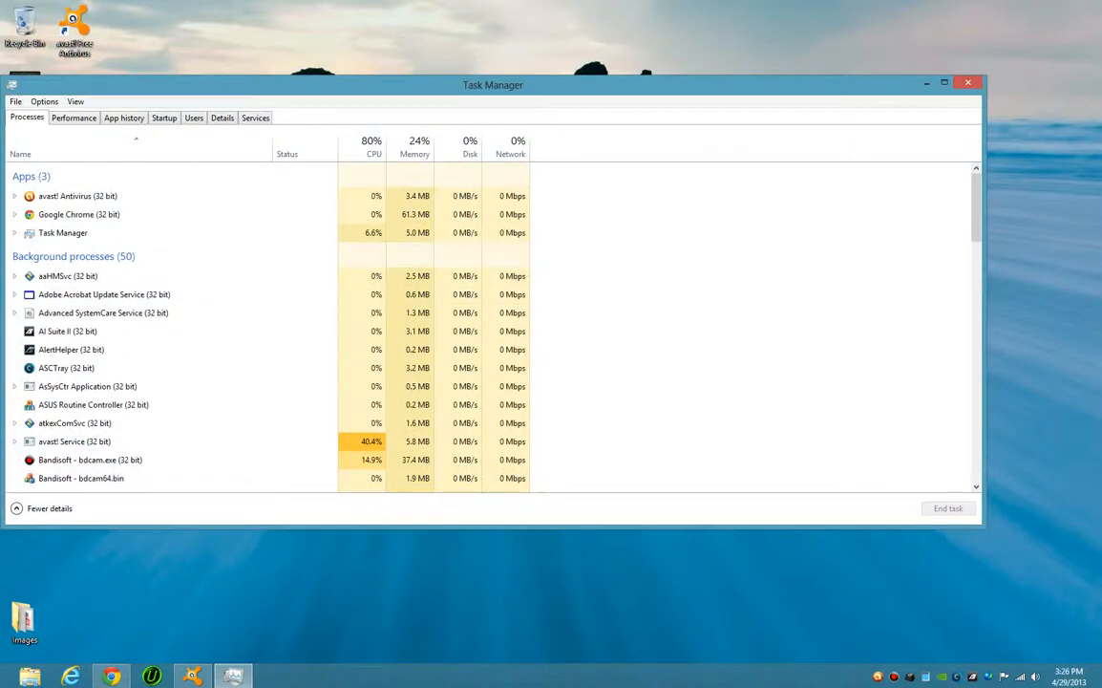
drag(520, 77, 622, 99)
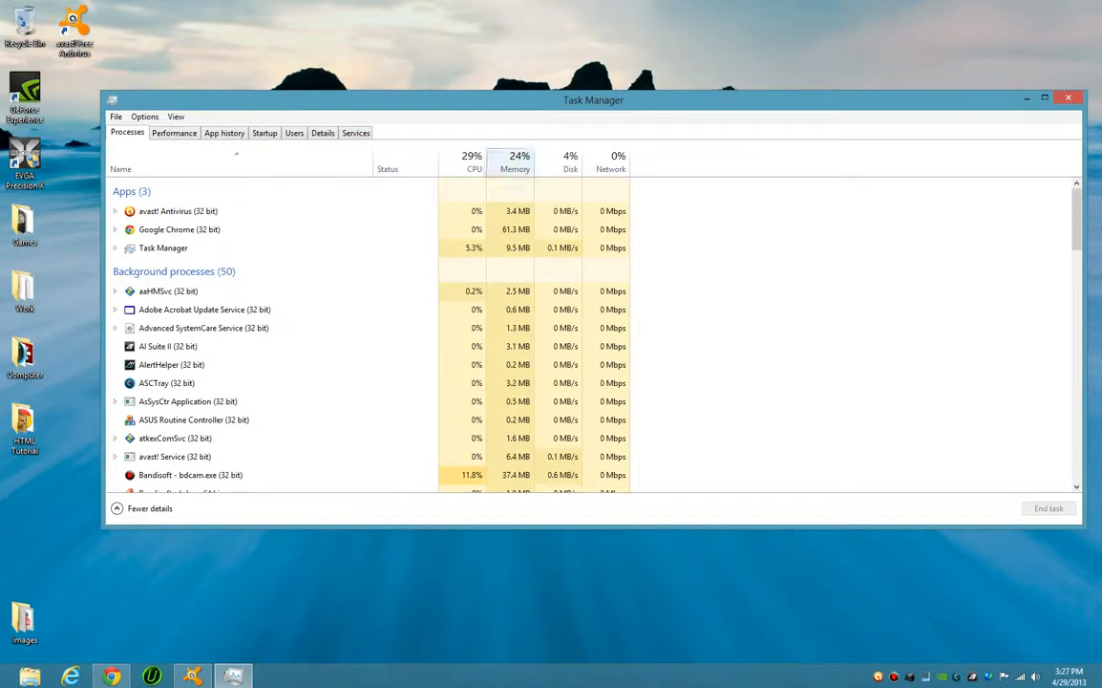
scroll(286, 305, down, 2)
scroll(287, 308, up, 2)
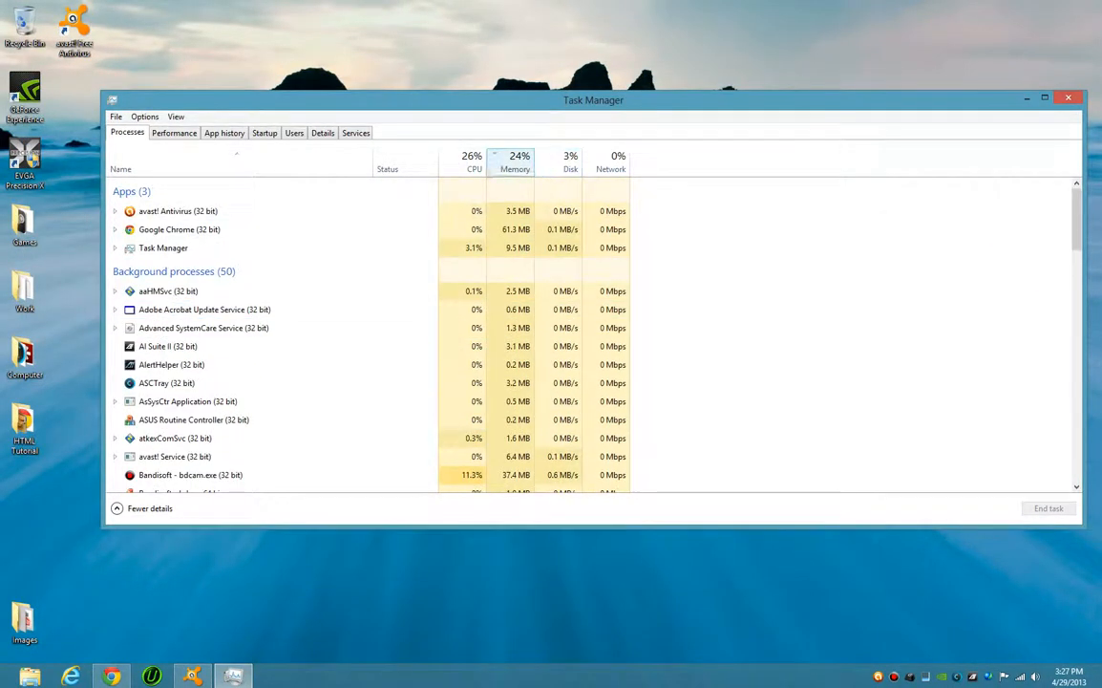
click(515, 162)
scroll(277, 239, down, 10)
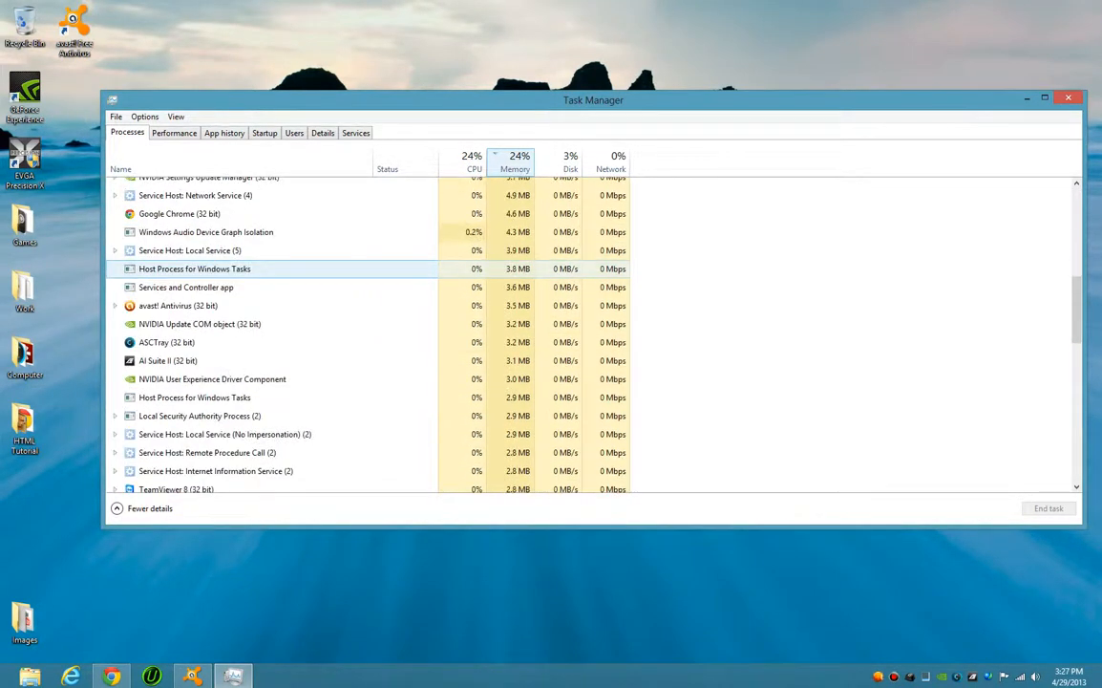
click(177, 305)
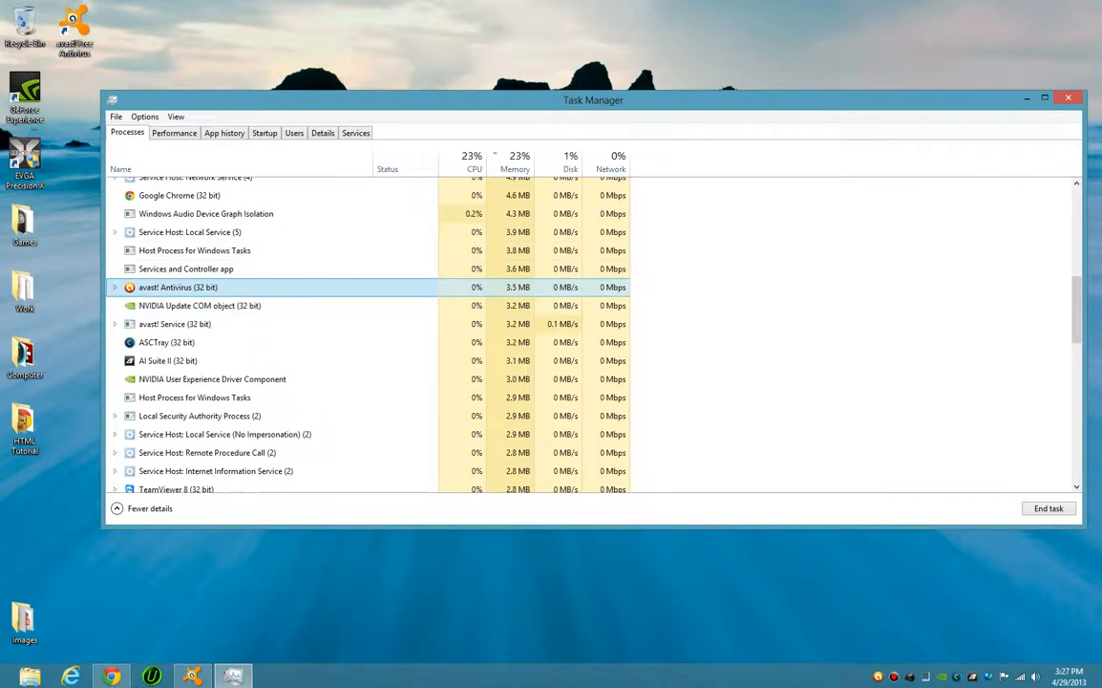
Step: Examine the memory-sorted process list, comparing the memory use of avast! Antivirus with that of the other processes
scroll(592, 334, down, 9)
scroll(382, 299, down, 3)
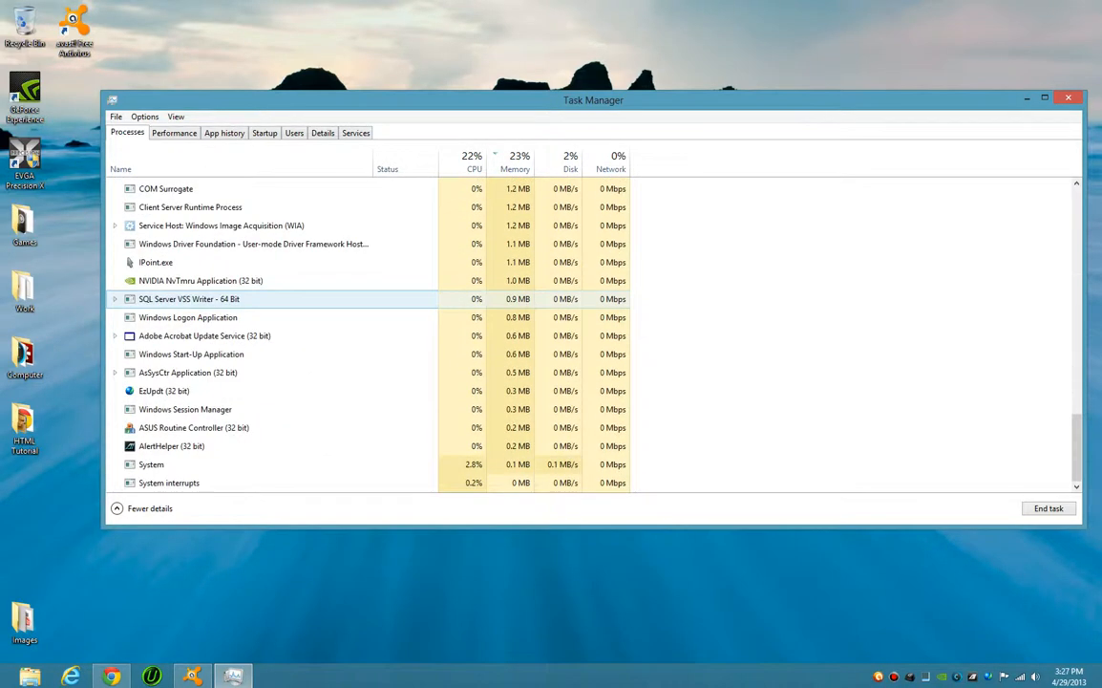
scroll(382, 306, up, 12)
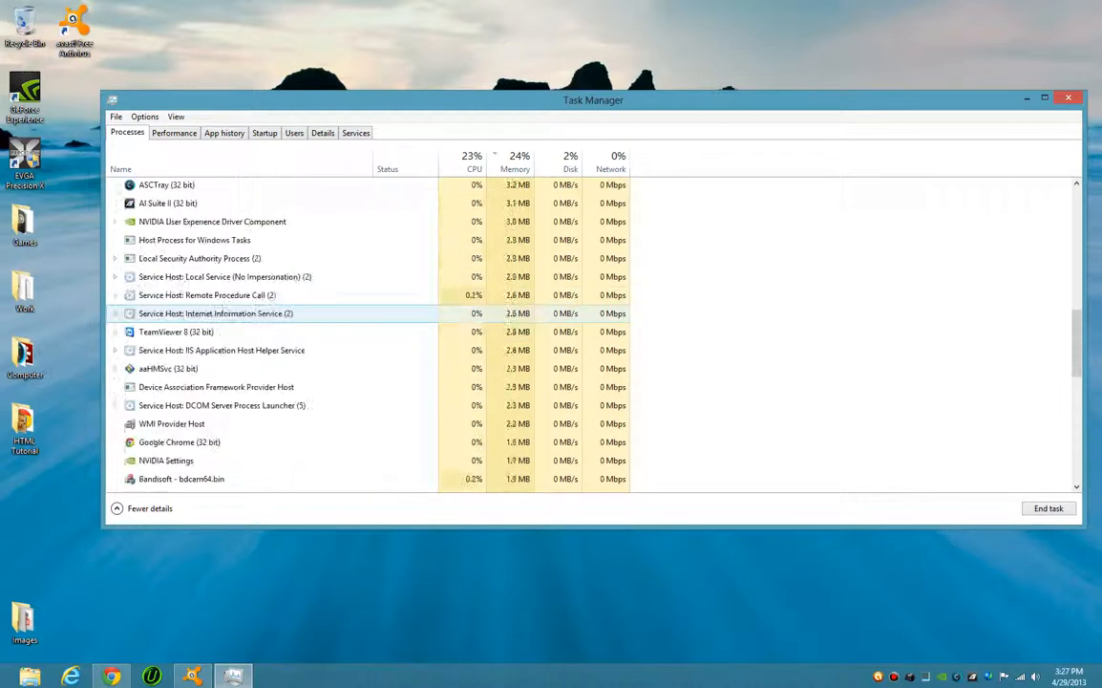
scroll(382, 323, up, 3)
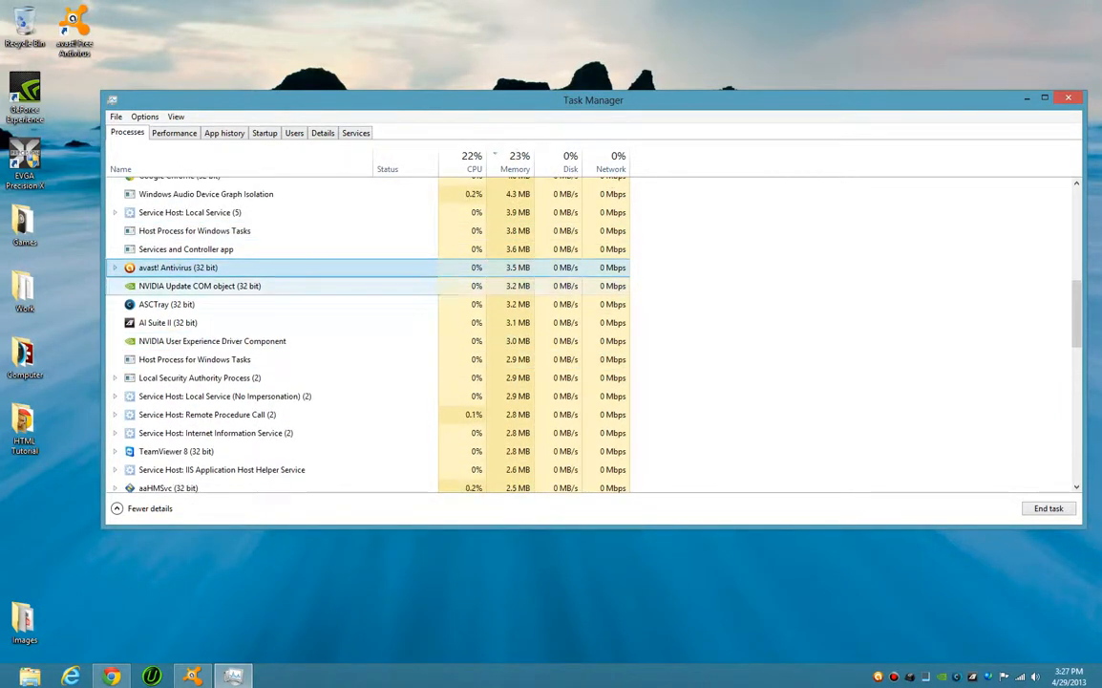
scroll(286, 254, up, 1)
scroll(286, 254, up, 3)
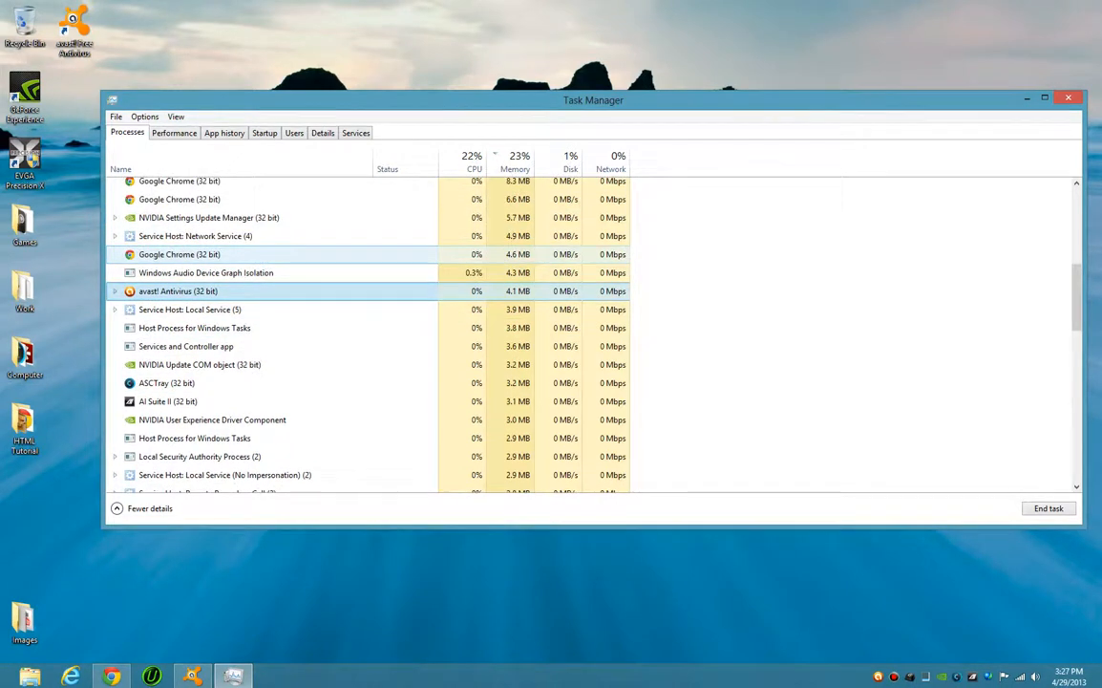
scroll(286, 334, up, 5)
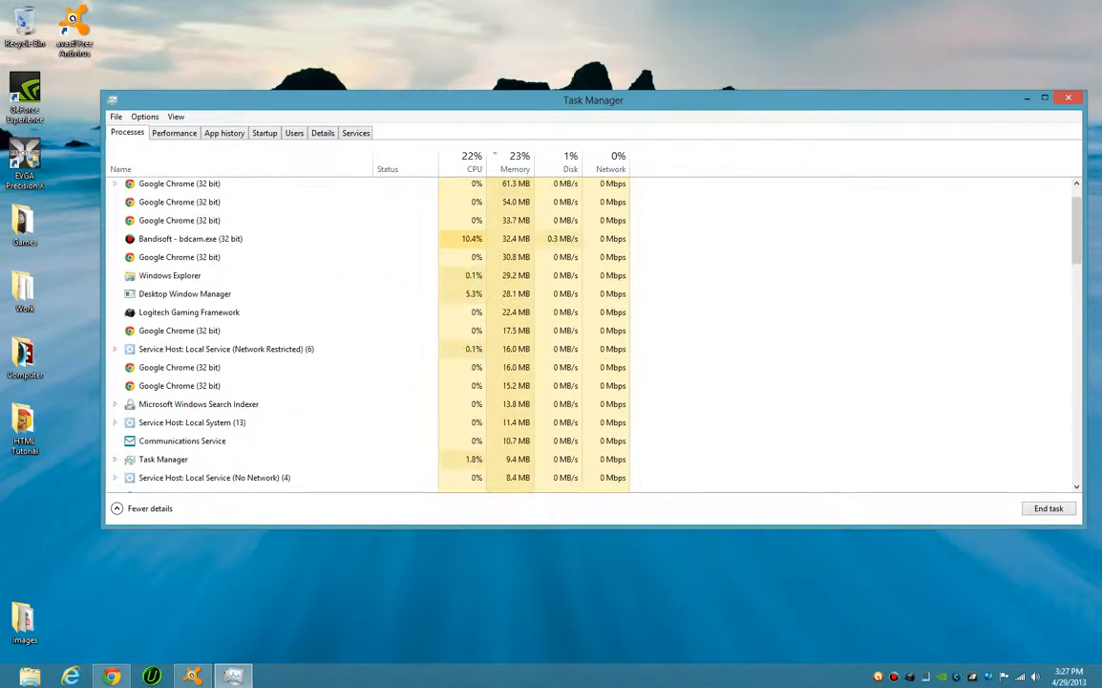
scroll(286, 334, down, 6)
scroll(287, 334, down, 4)
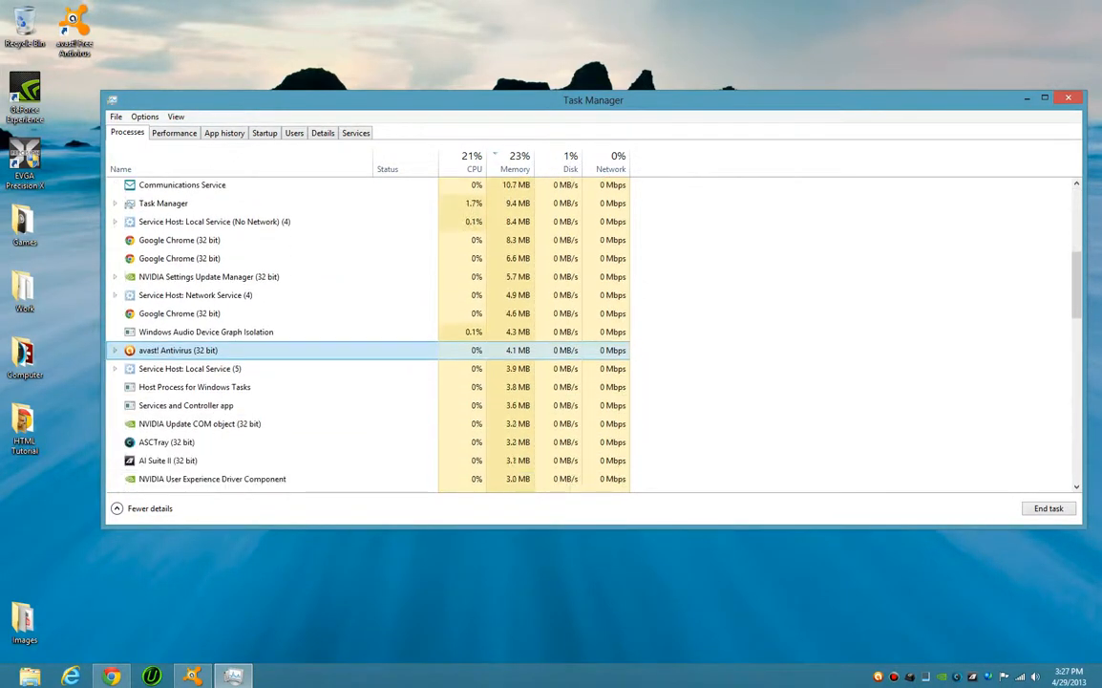
scroll(287, 334, up, 1)
scroll(287, 334, up, 1)
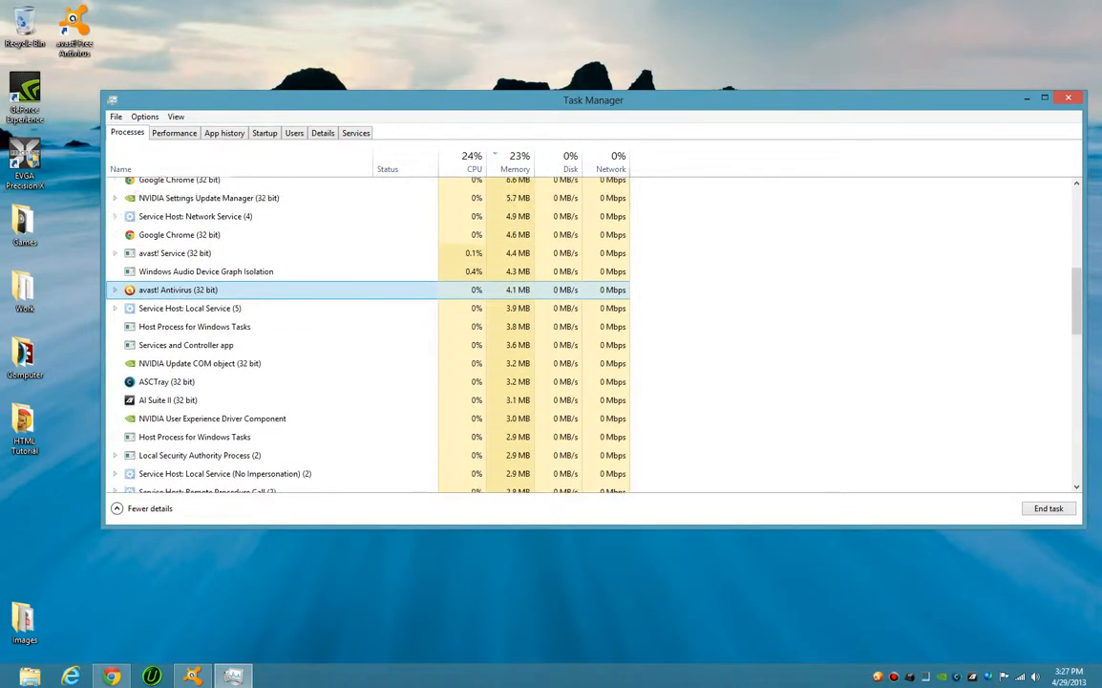
Step: Inspect the avast! Antivirus process group's sub-entries, collapse it and check the most memory-hungry processes in the list
click(116, 289)
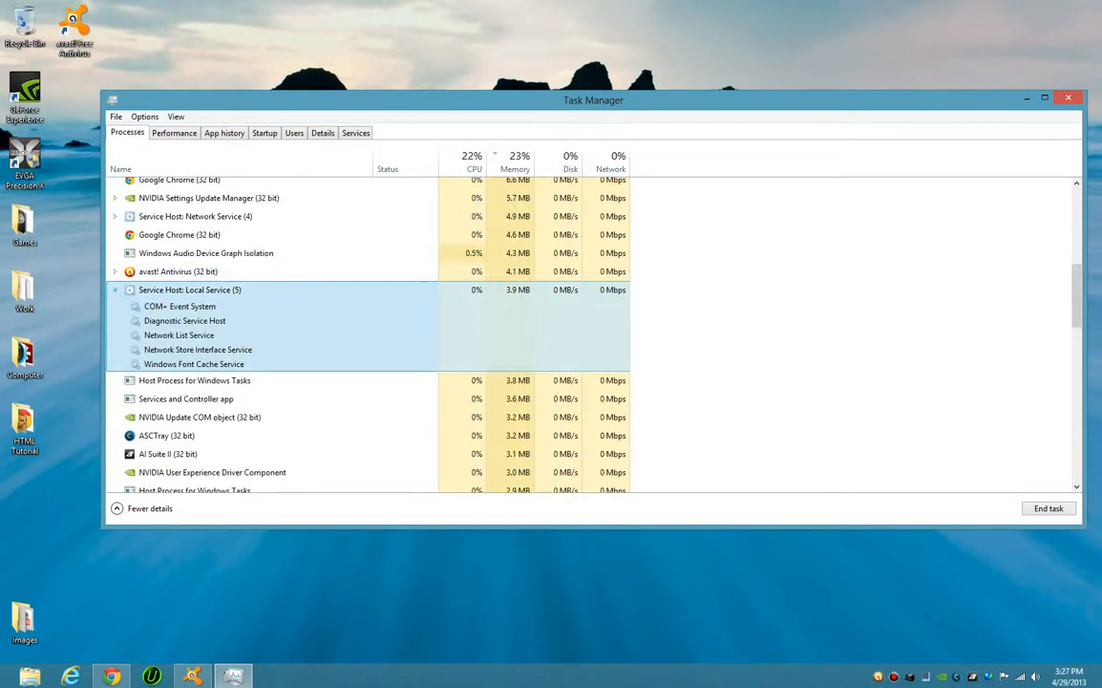
click(116, 289)
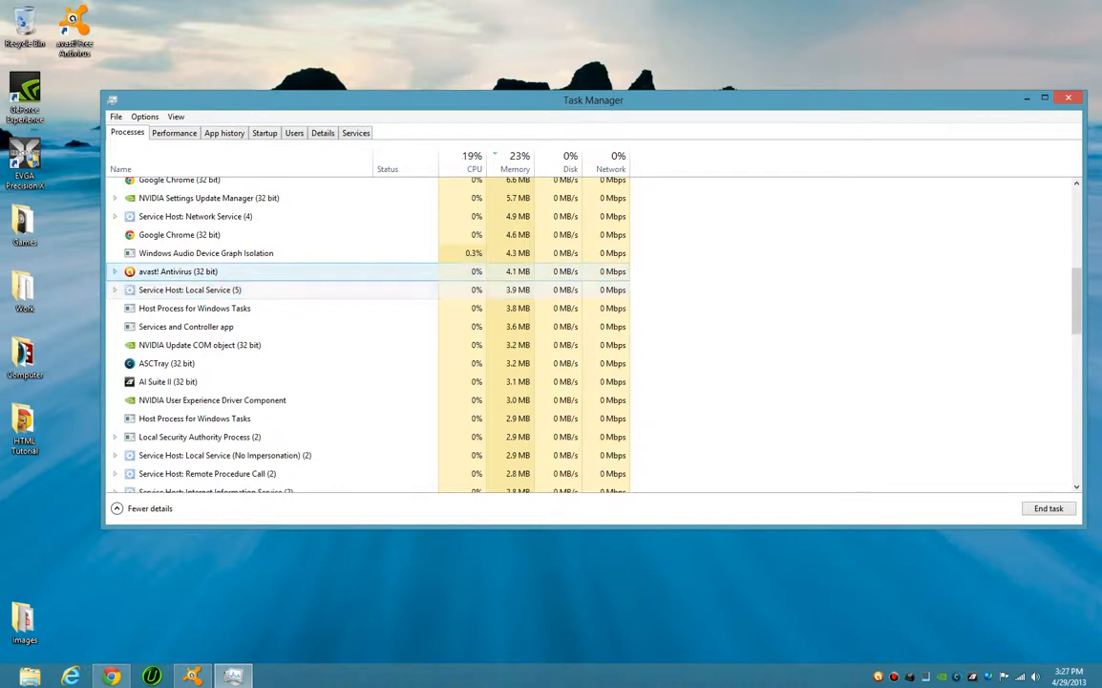
click(116, 270)
click(115, 271)
scroll(115, 268, up, 3)
scroll(144, 286, up, 6)
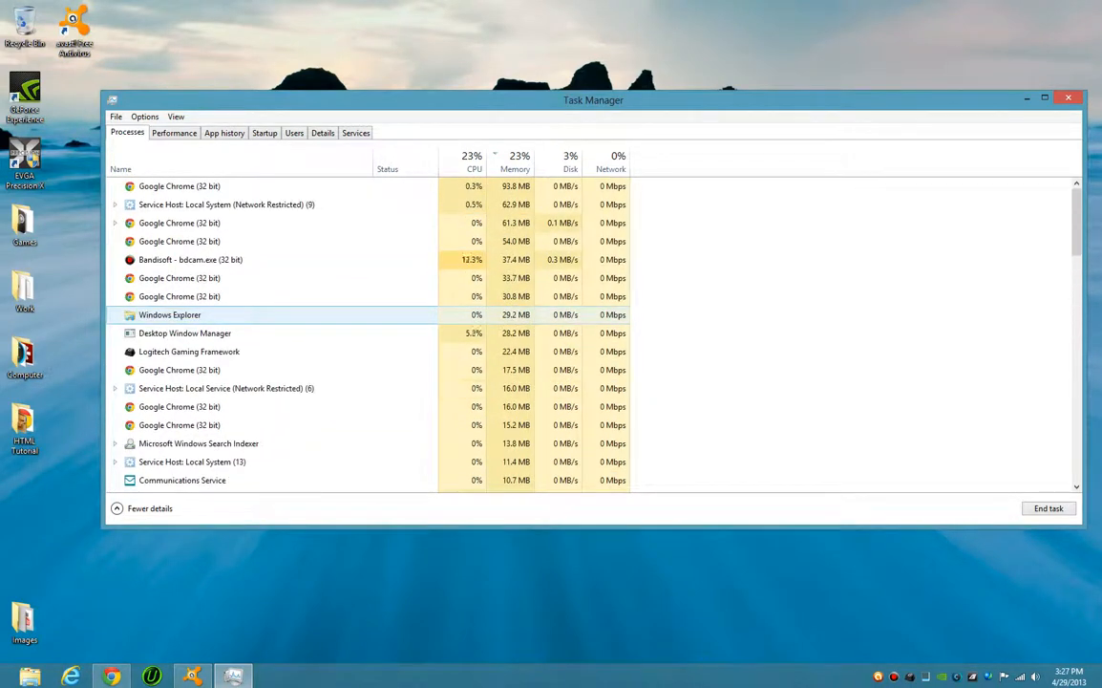
scroll(238, 323, down, 2)
scroll(238, 323, up, 2)
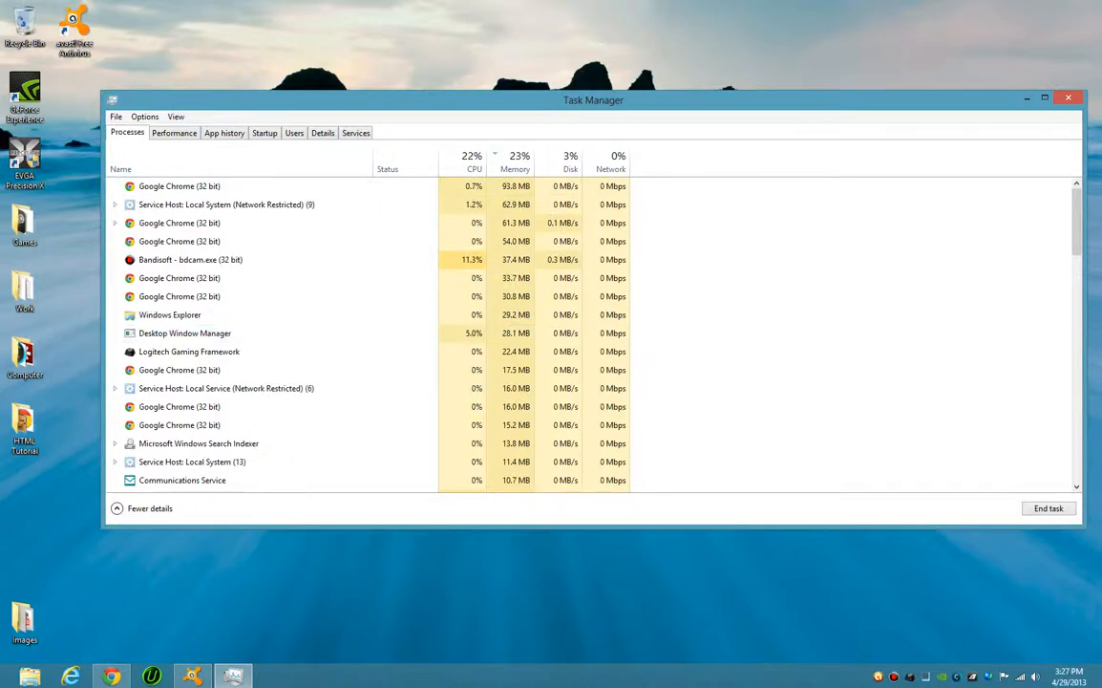
Step: View Task Manager's CPU performance graph, app history, users and services, and close Task Manager
click(174, 133)
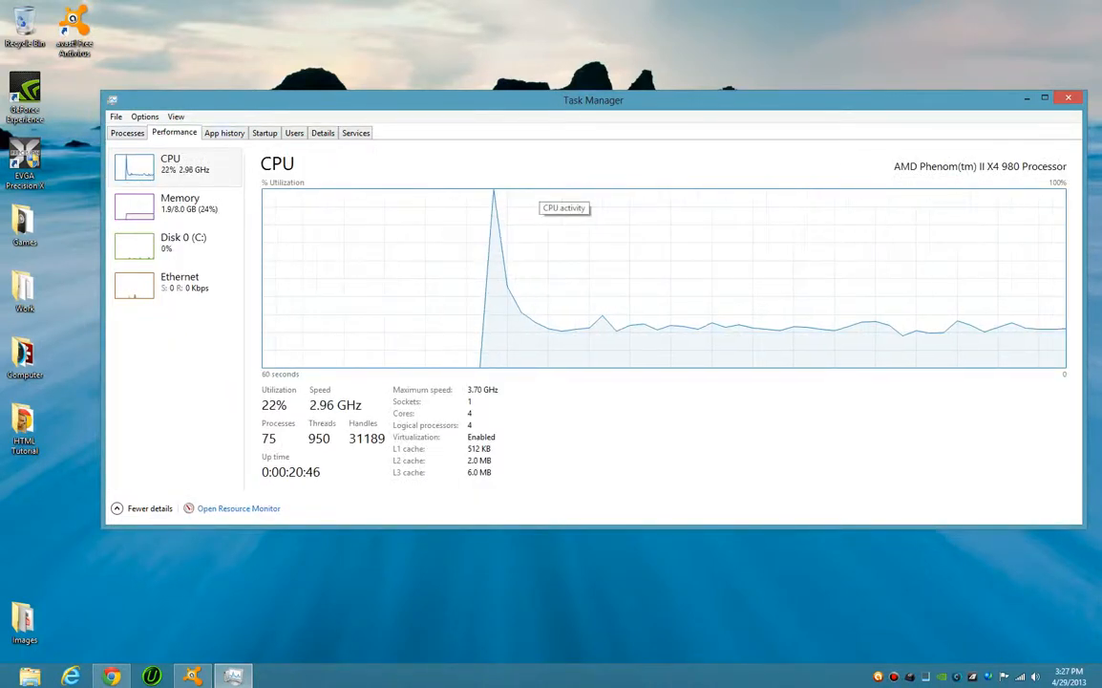
click(225, 132)
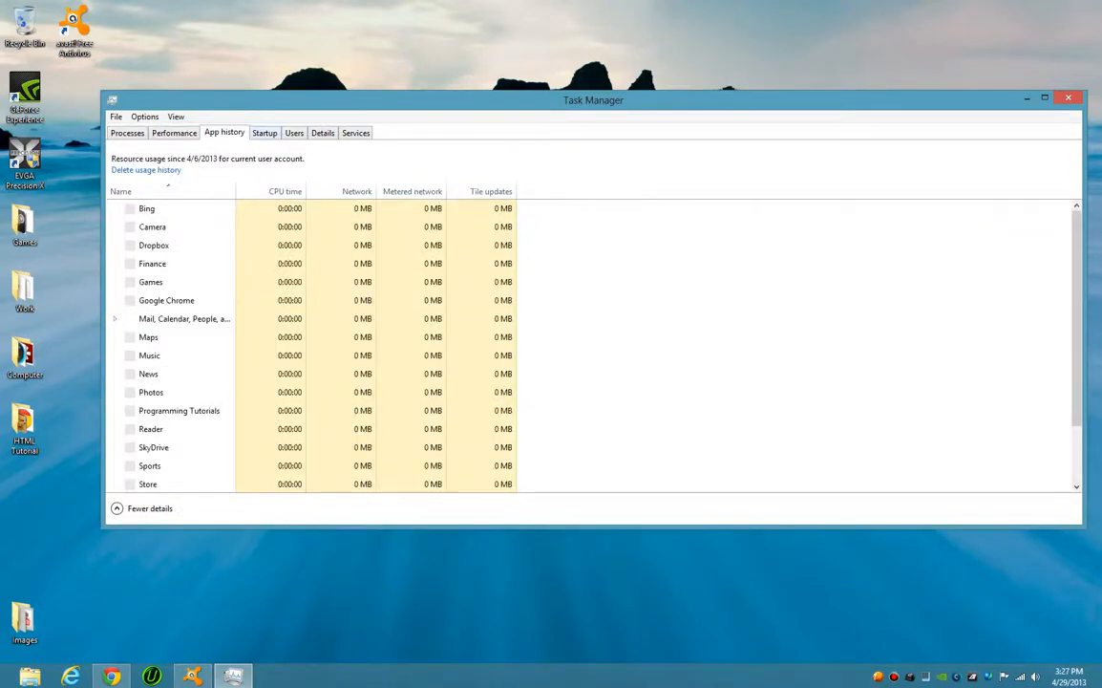
click(294, 132)
click(355, 133)
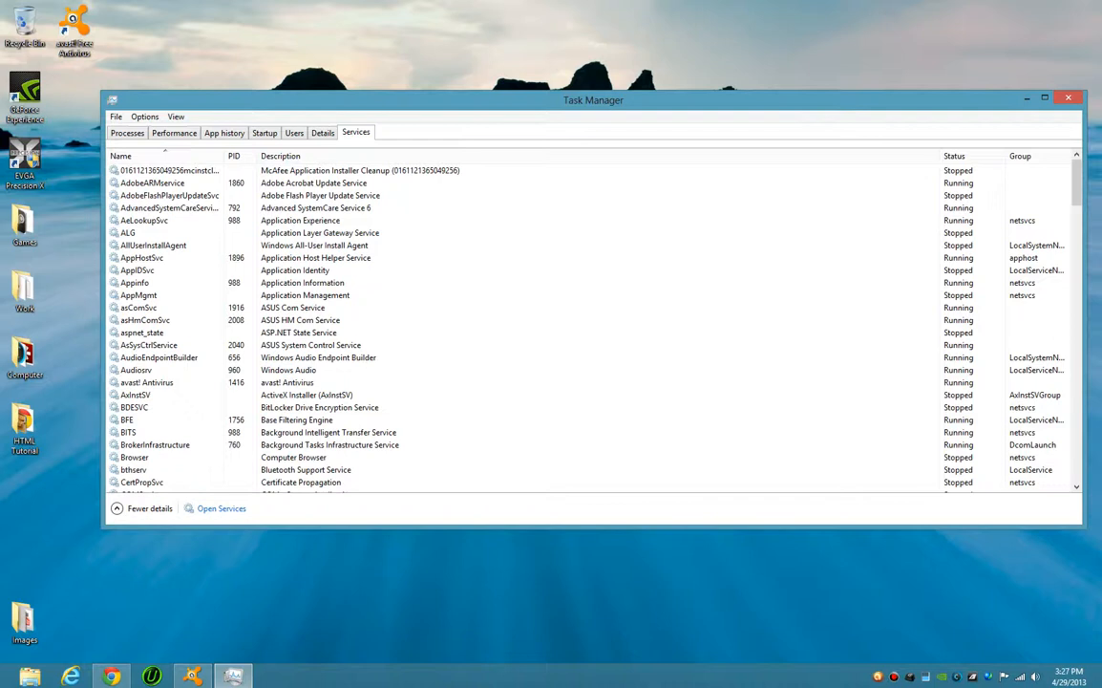
click(1069, 97)
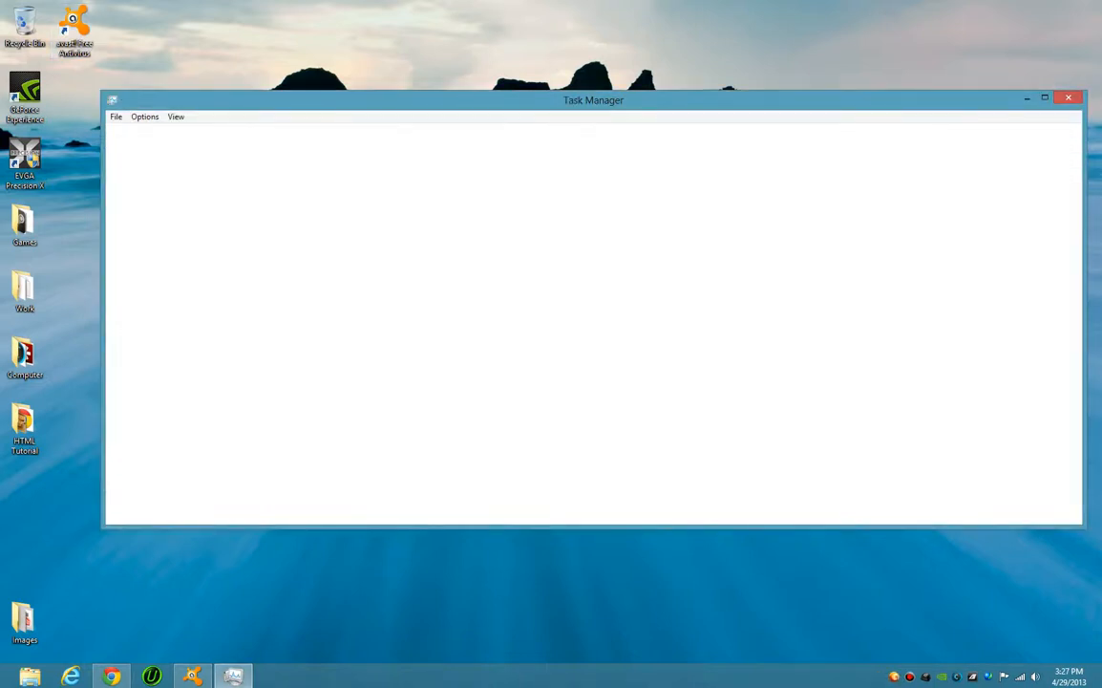
right_click(233, 676)
click(191, 642)
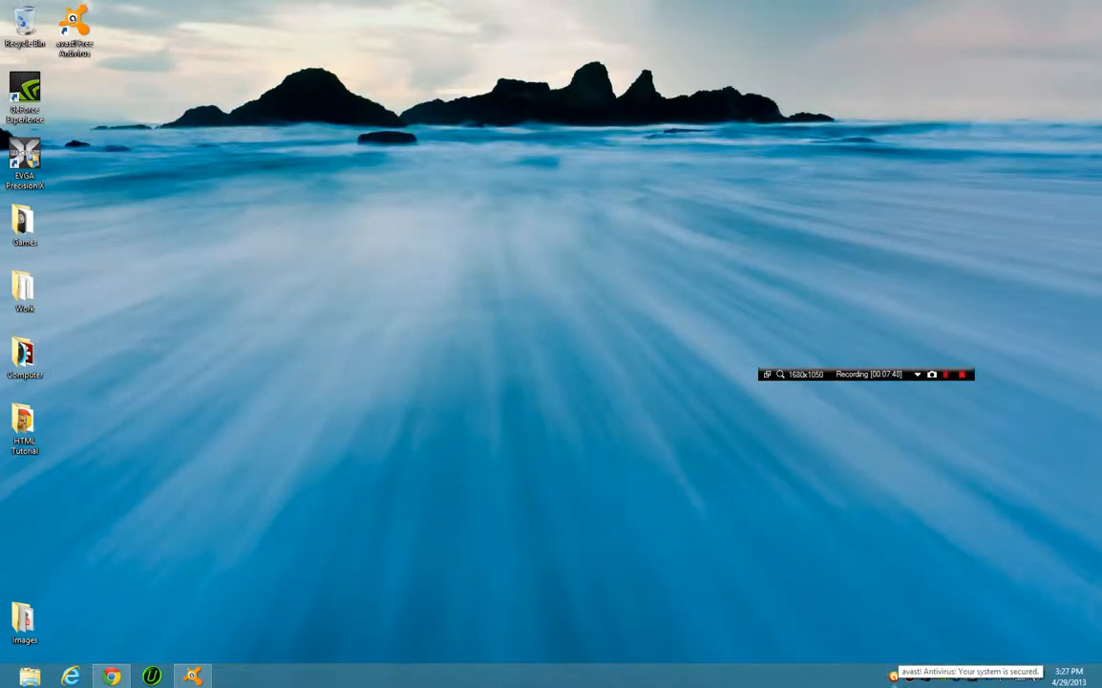
Step: Switch back to avast! Free Antivirus and view its Summary status, Statistics, Recommend and Market pages, ending on the home page
click(894, 677)
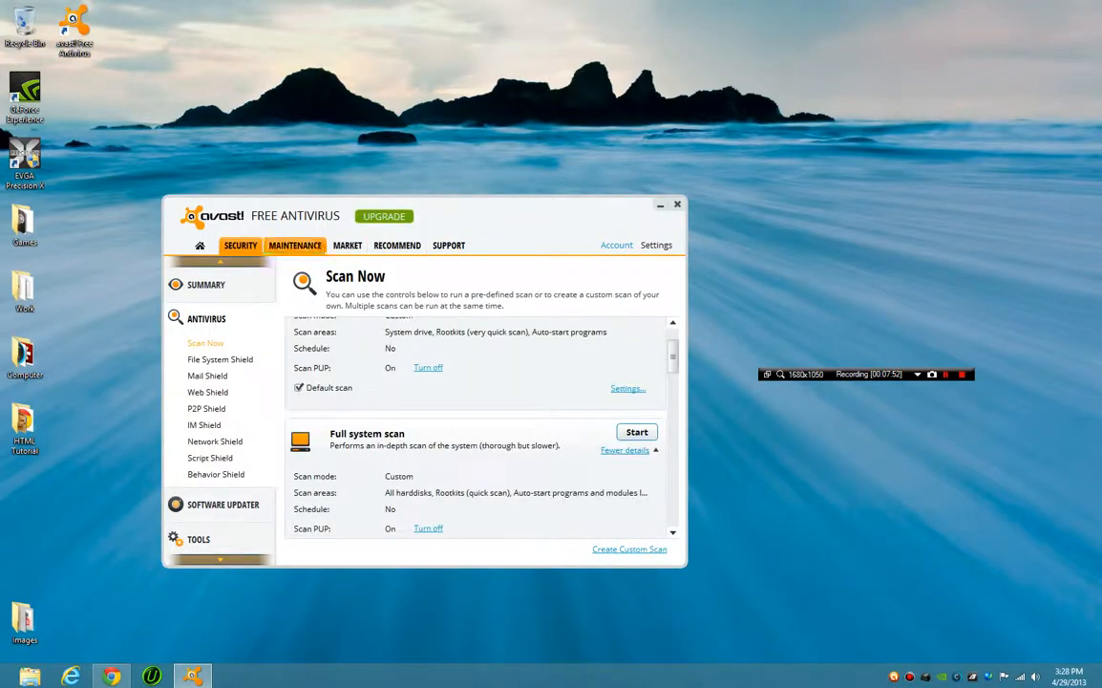
click(206, 284)
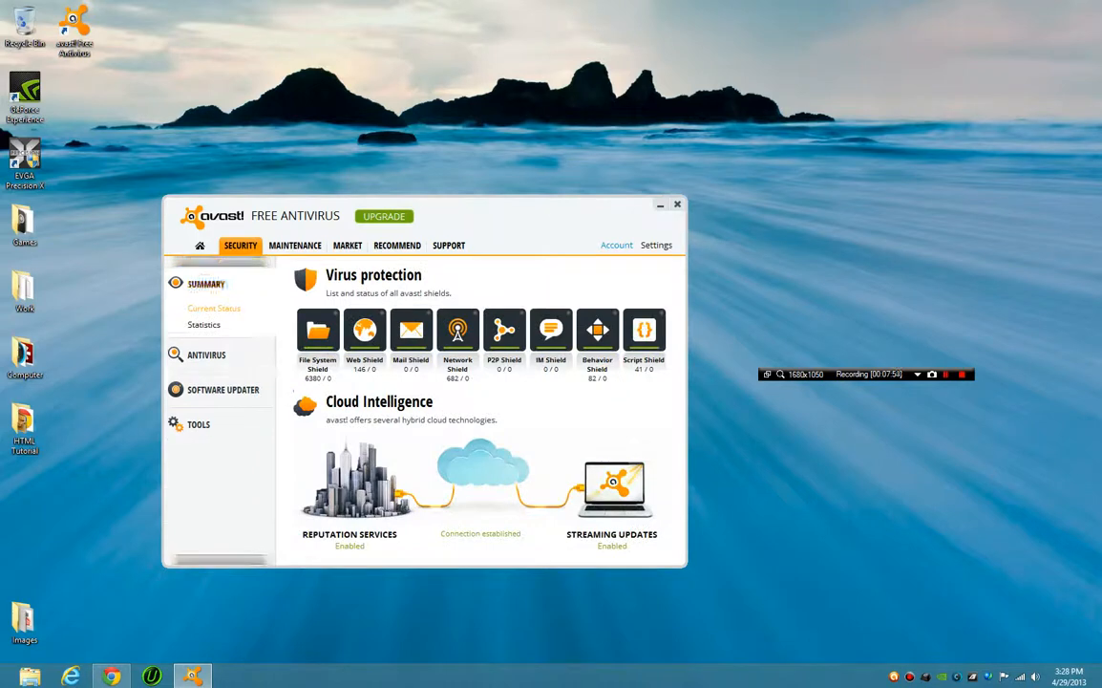
click(203, 323)
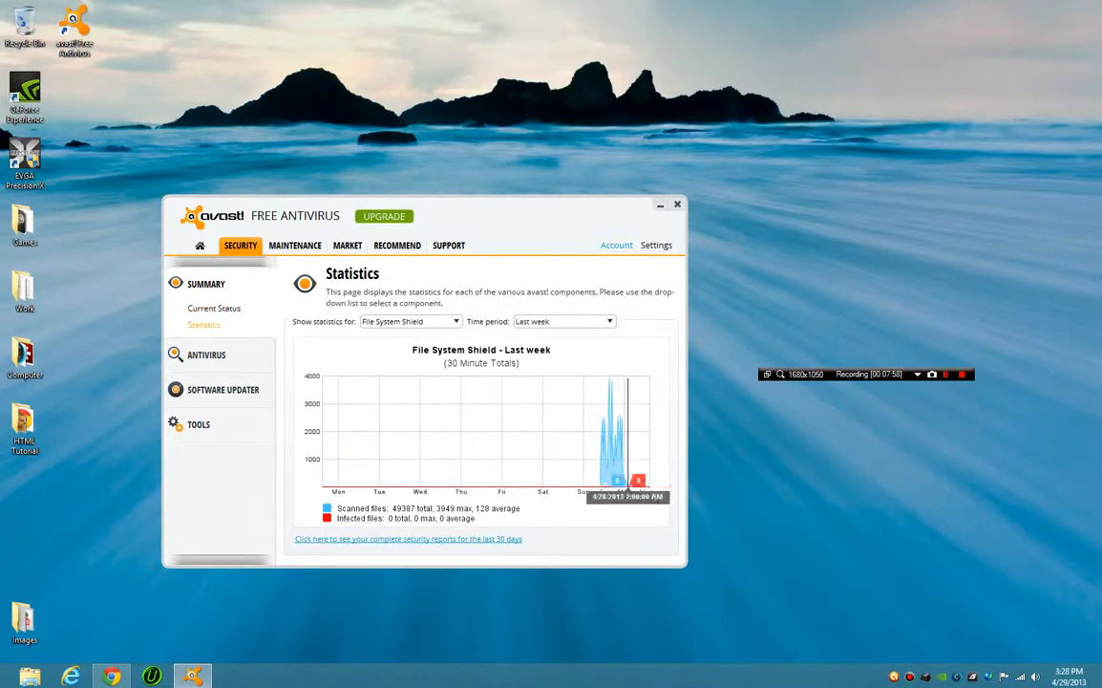
click(396, 246)
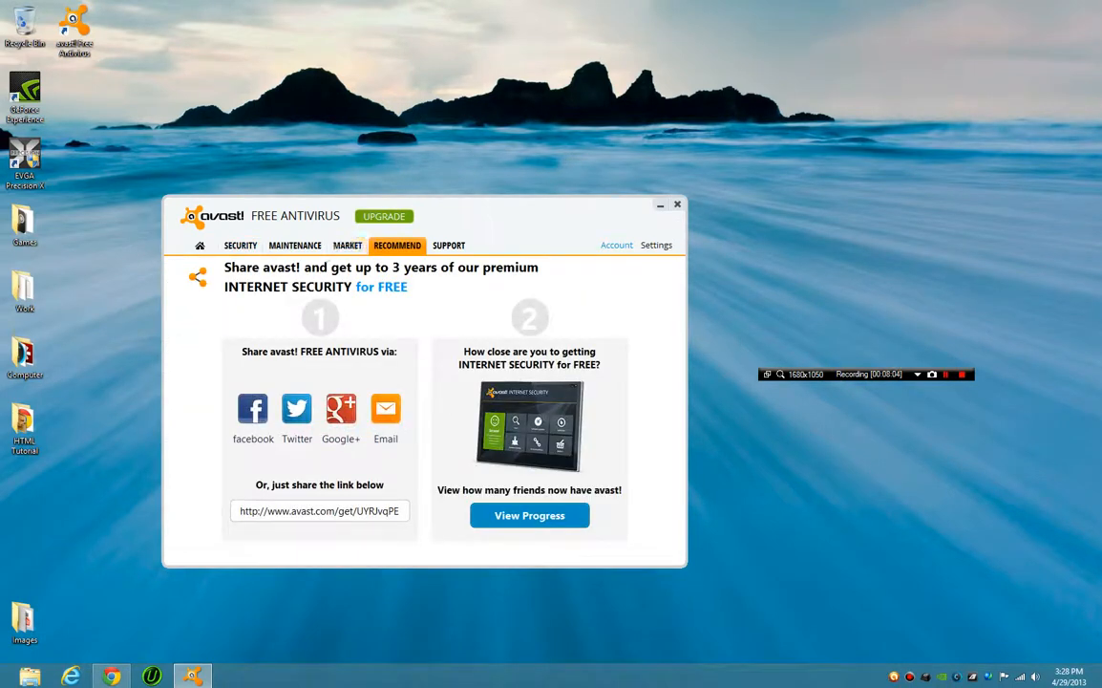
click(348, 245)
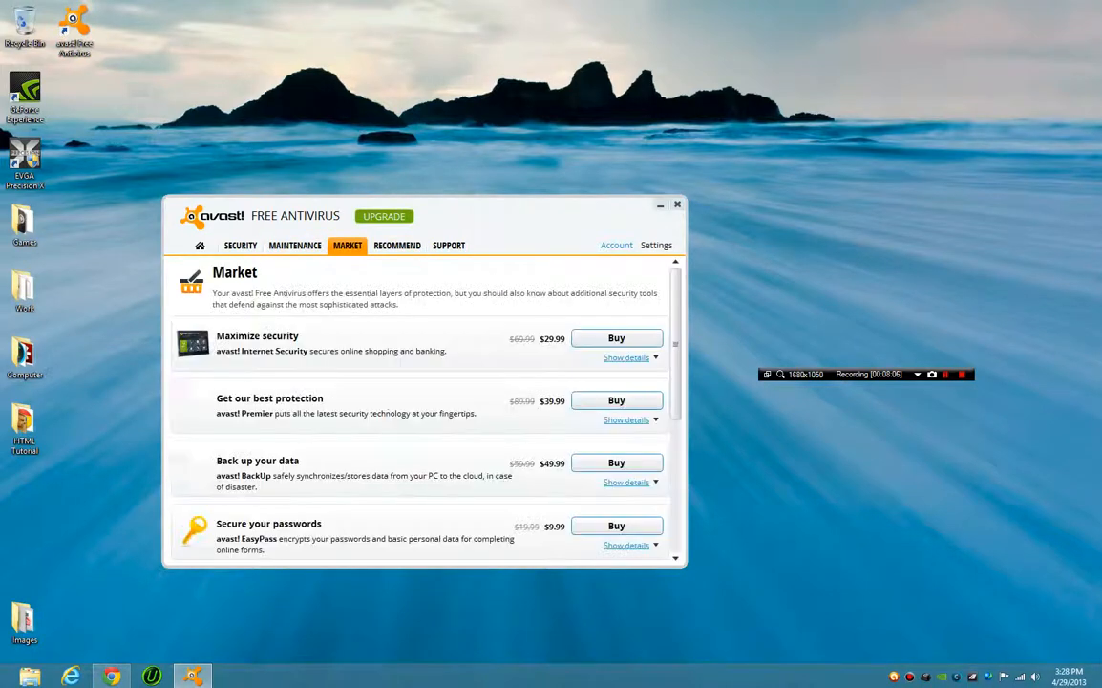
click(200, 245)
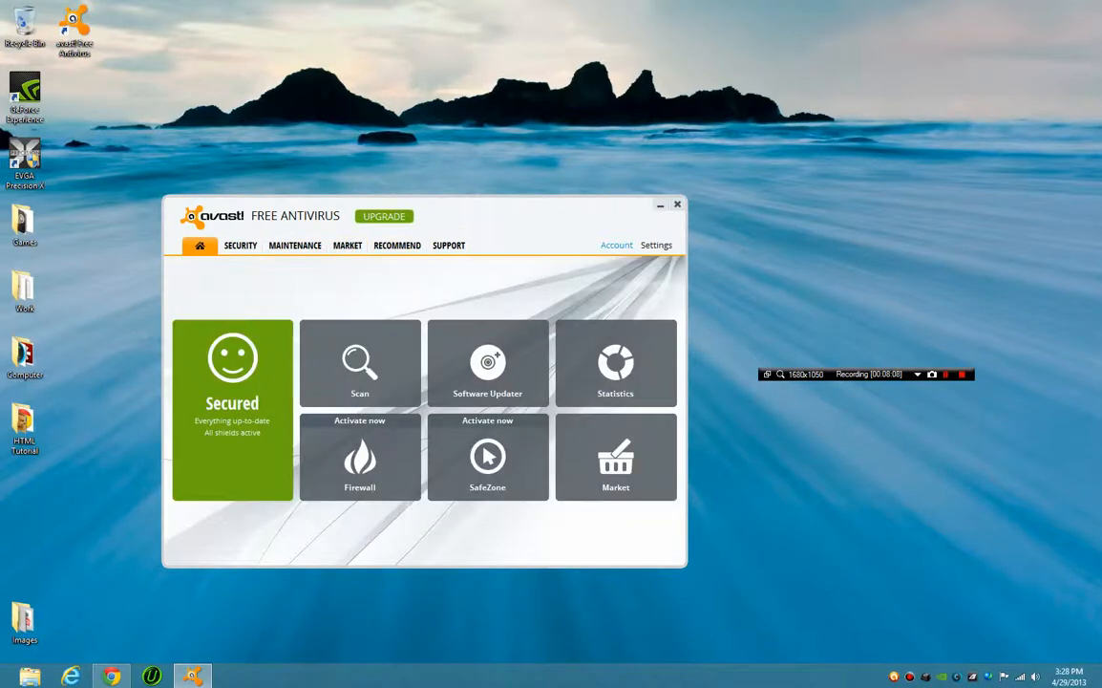